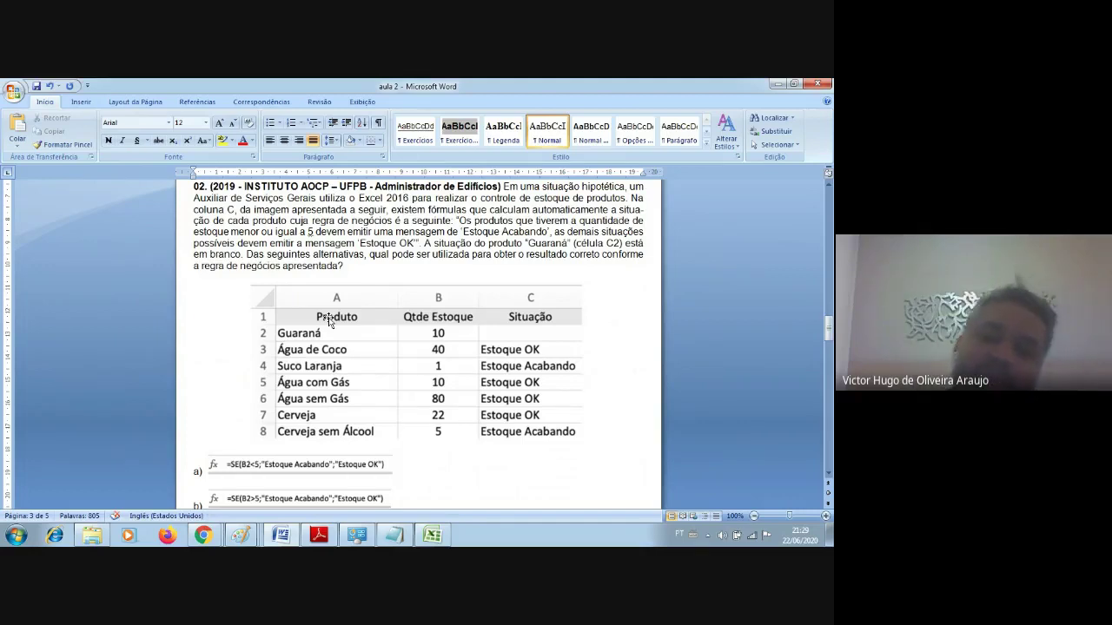
- Switch from Word to the Excel workbook and select the bordered block E7:E10 on sheet Plan10
click(425, 534)
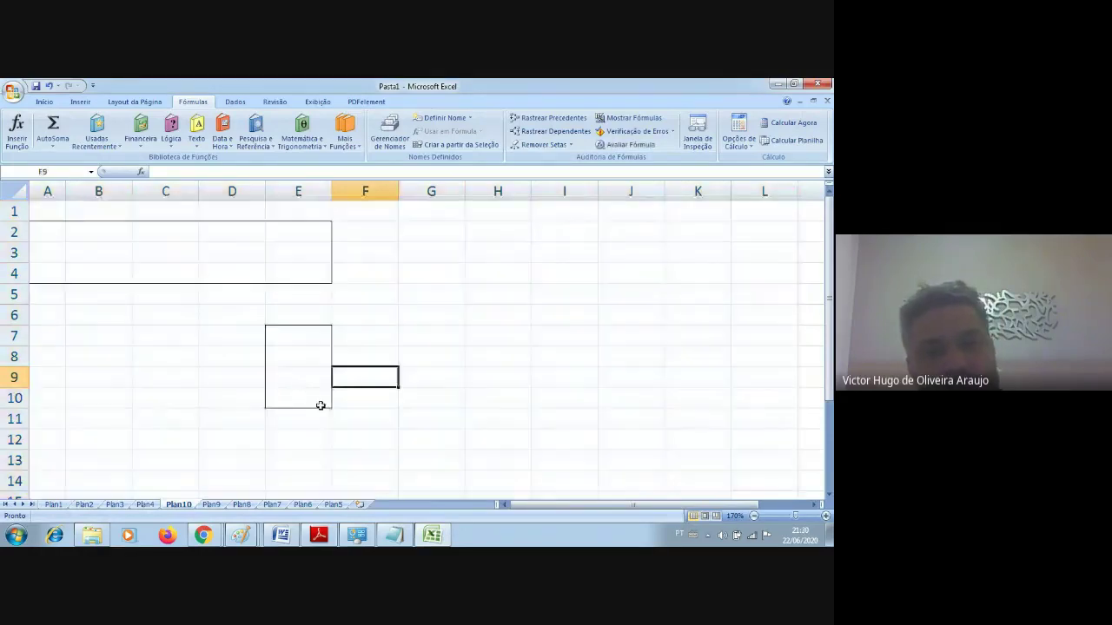
drag(320, 403, 299, 339)
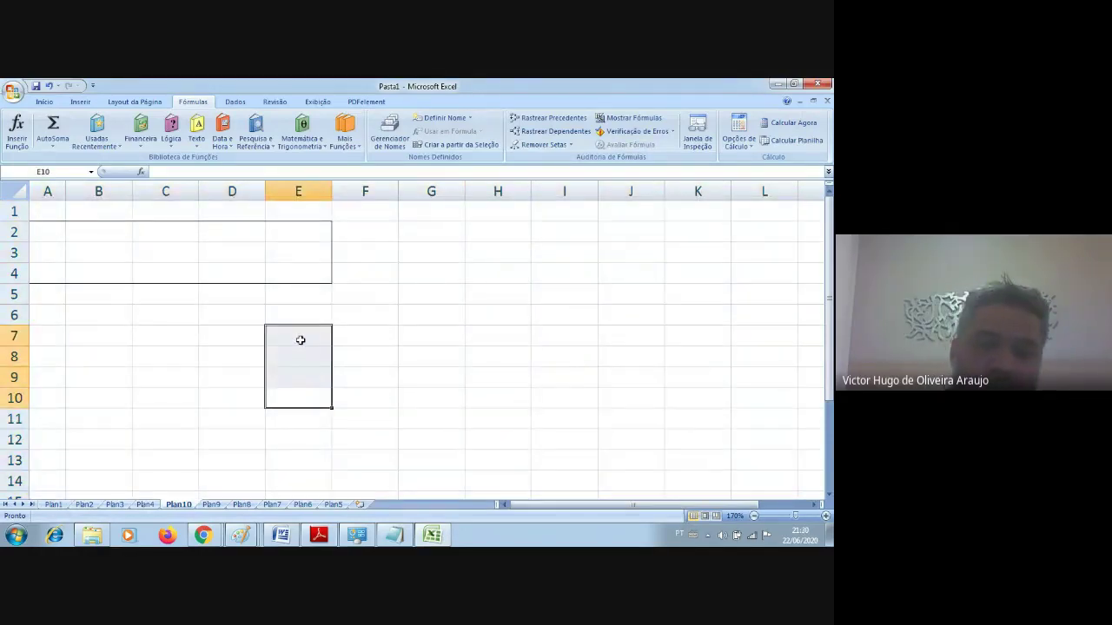
click(464, 401)
drag(307, 396, 284, 336)
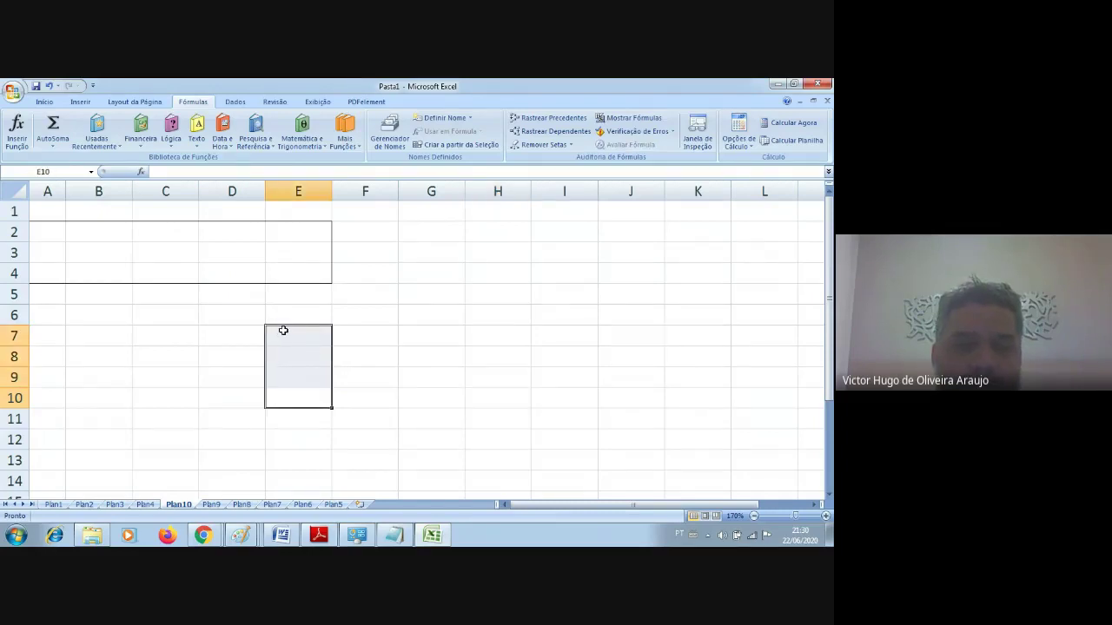
click(307, 357)
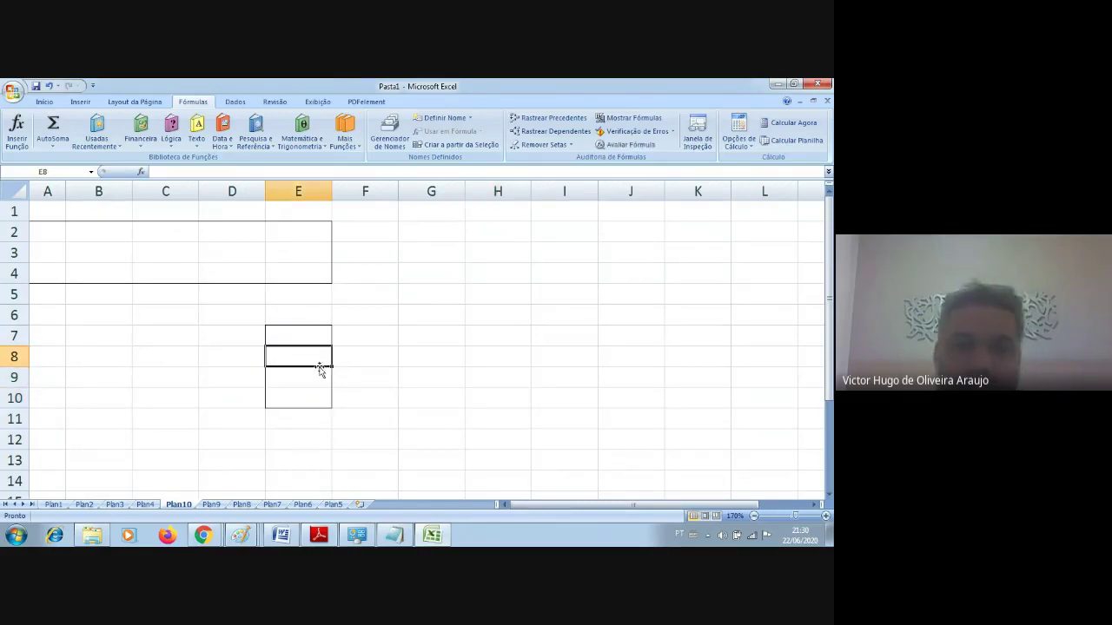
click(346, 415)
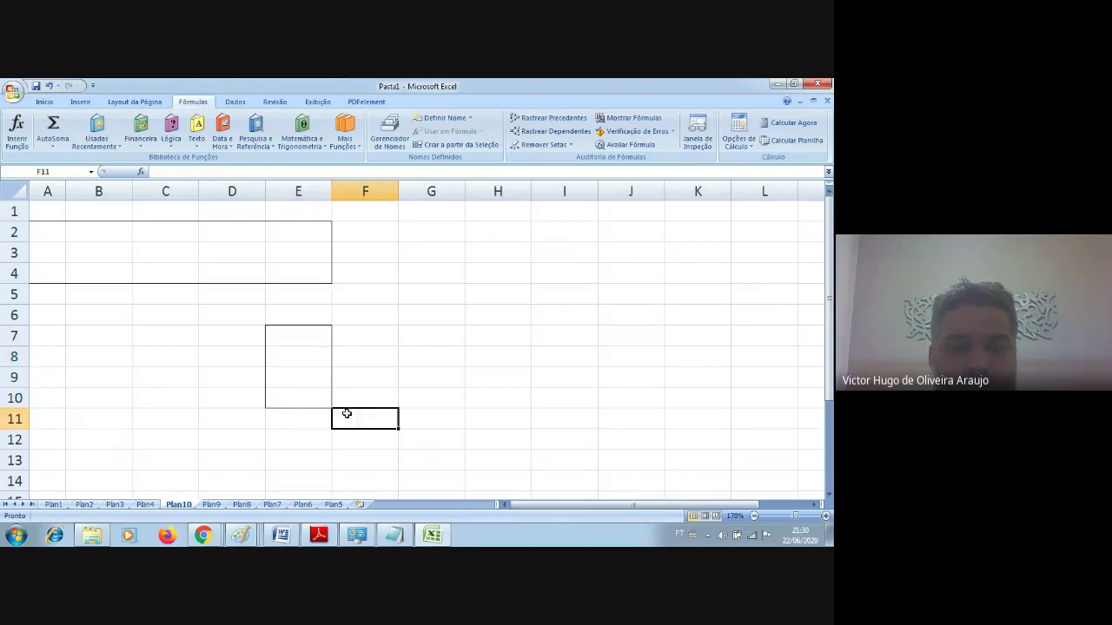
click(316, 402)
- Delete the cells in range A1:F11 to remove the two bordered boxes from the sheet
drag(370, 419, 48, 211)
right_click(259, 347)
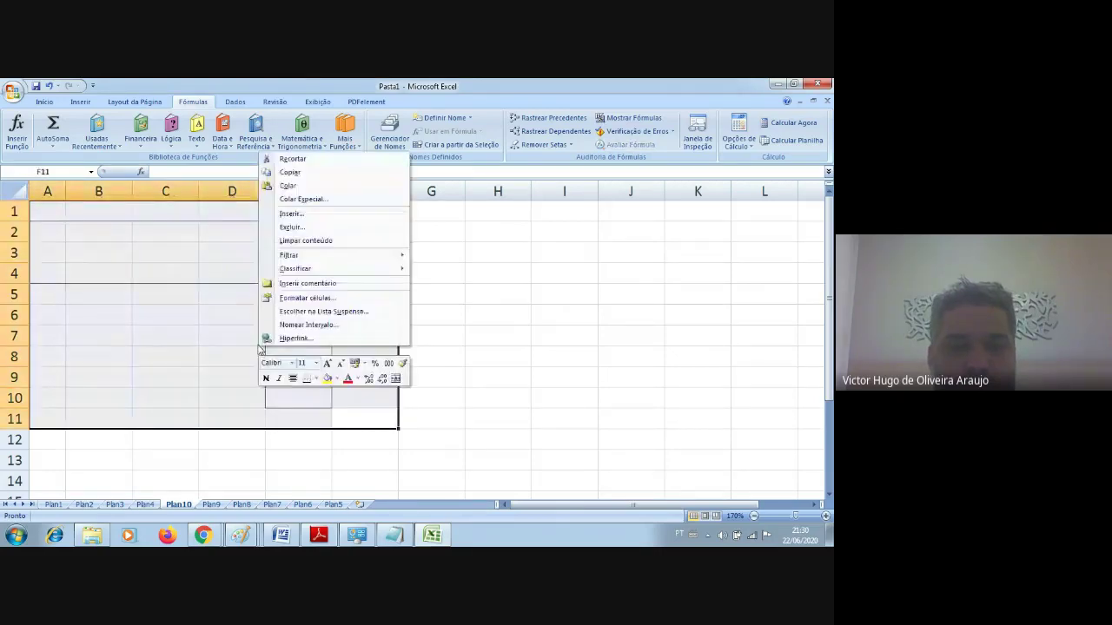
click(309, 227)
click(286, 223)
click(288, 254)
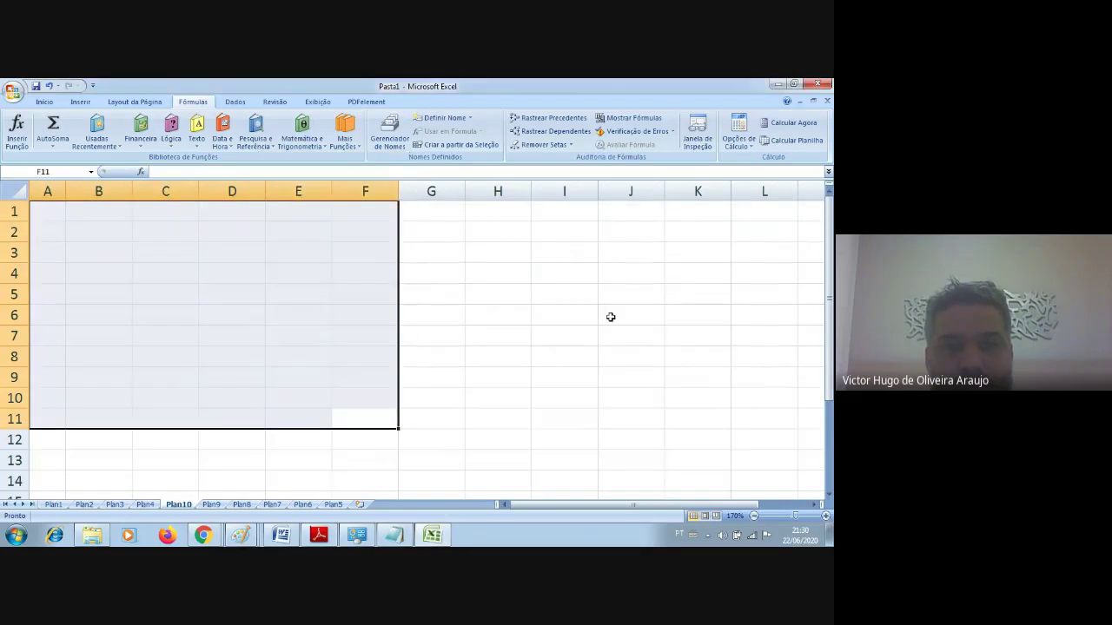
click(508, 359)
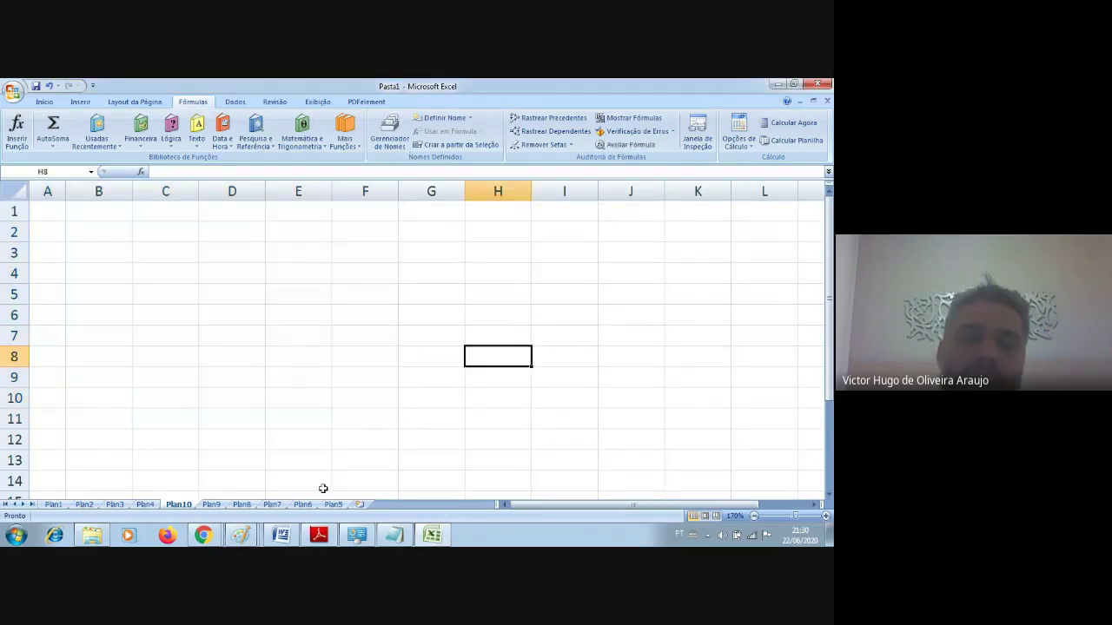
- Enter 3 in cell B2 and 6 in cell C2
click(43, 102)
click(259, 293)
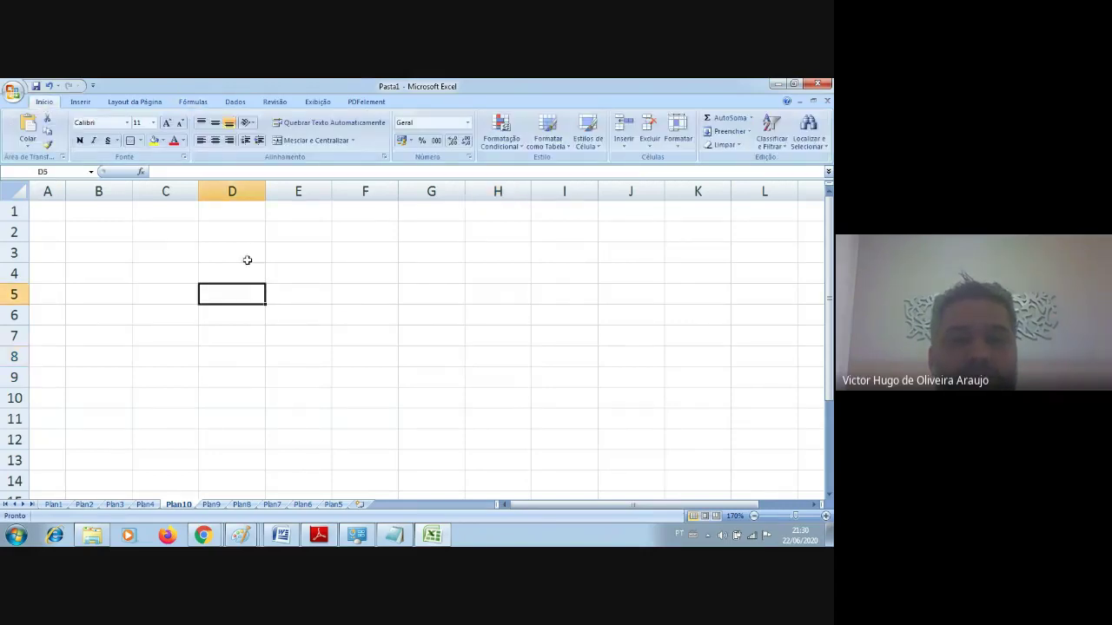
drag(117, 238, 191, 304)
click(191, 317)
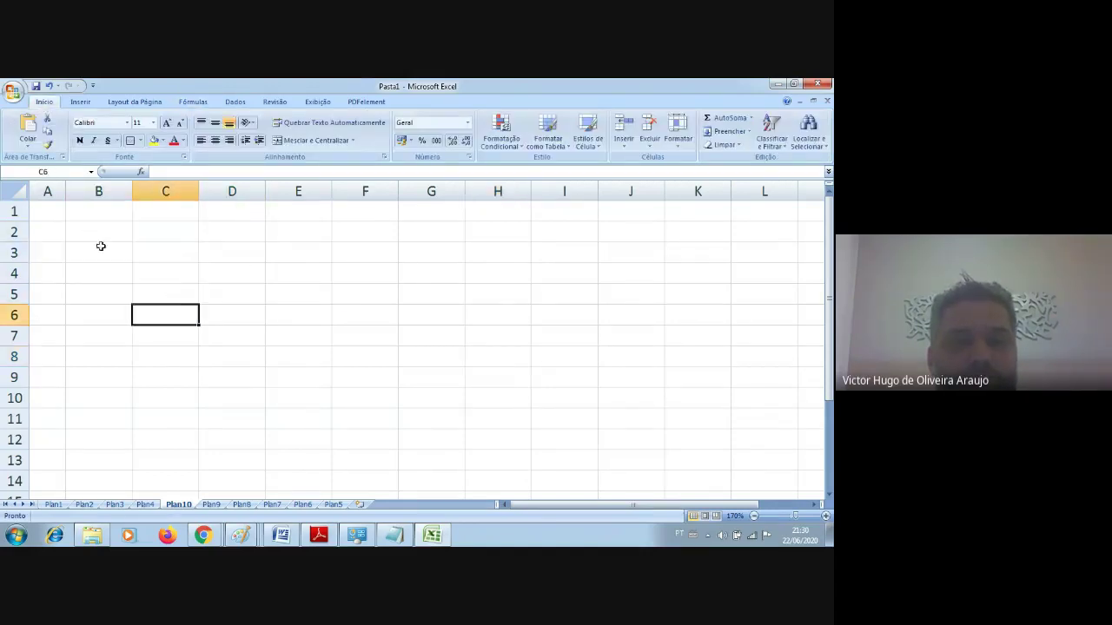
click(99, 238)
text(3)
click(143, 234)
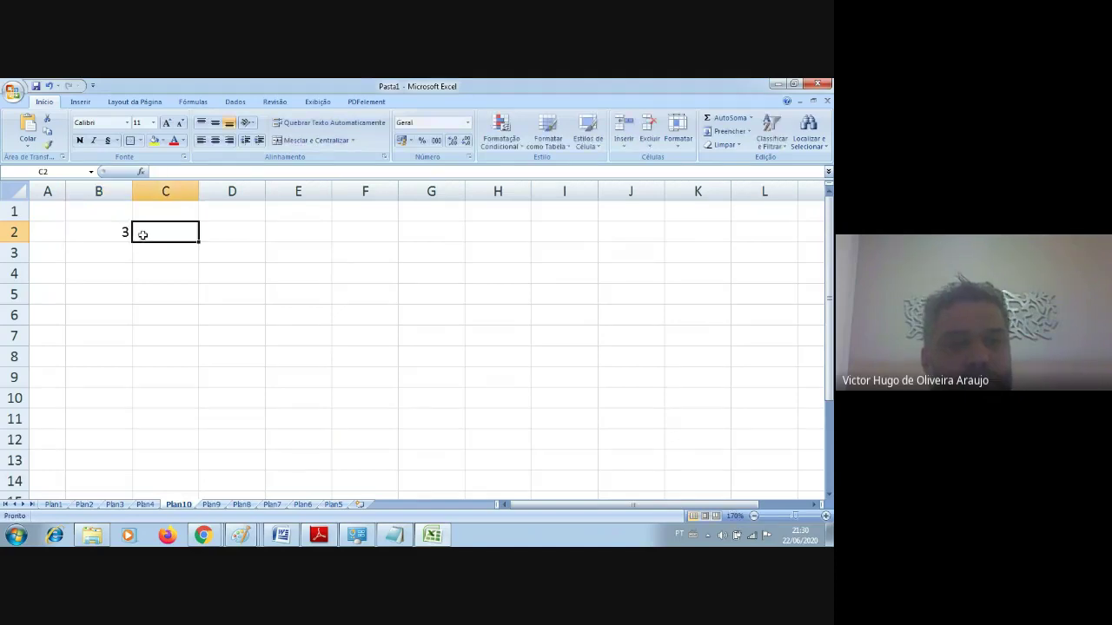
text(6)
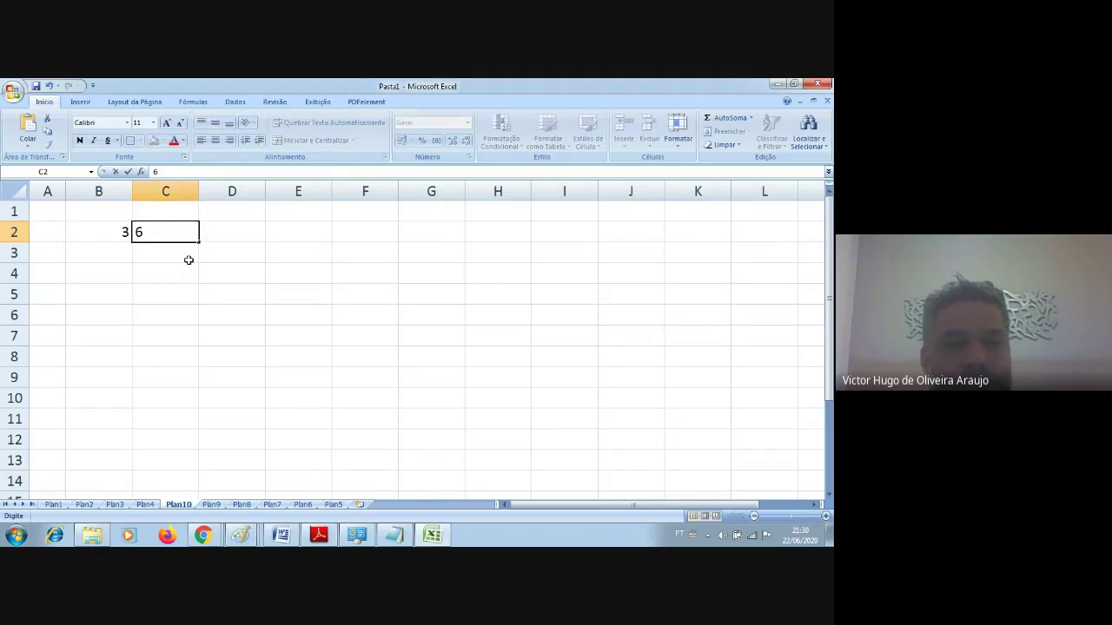
key(Return)
- Extend the value in C2 across to E2 using the fill series option
click(102, 234)
drag(132, 243, 176, 246)
click(506, 285)
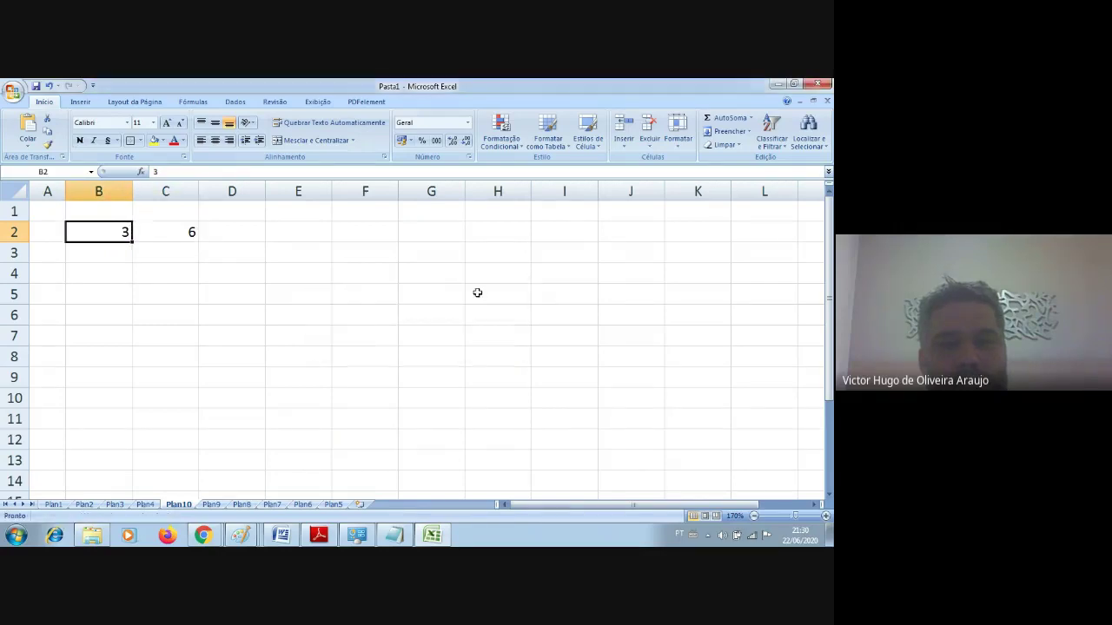
click(165, 235)
drag(198, 244, 287, 252)
click(343, 251)
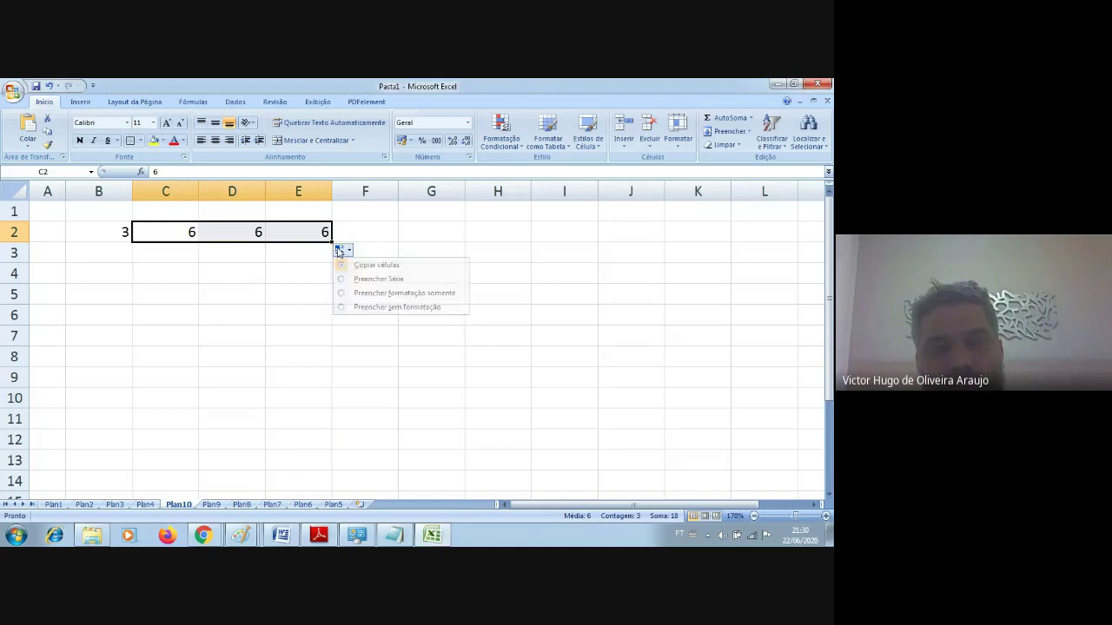
click(374, 279)
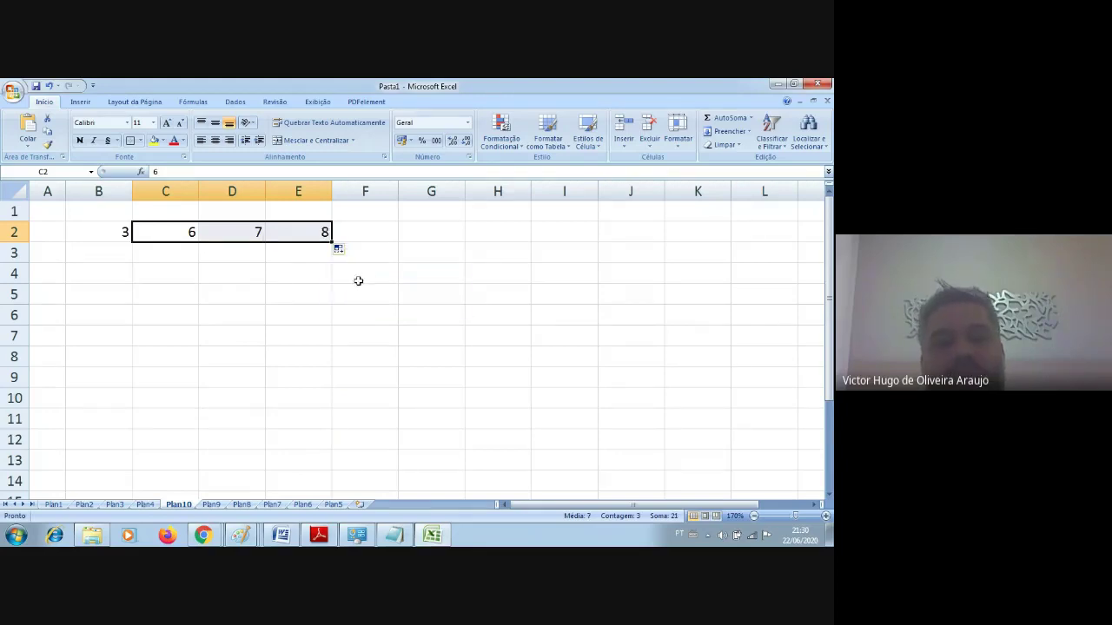
click(248, 270)
click(143, 271)
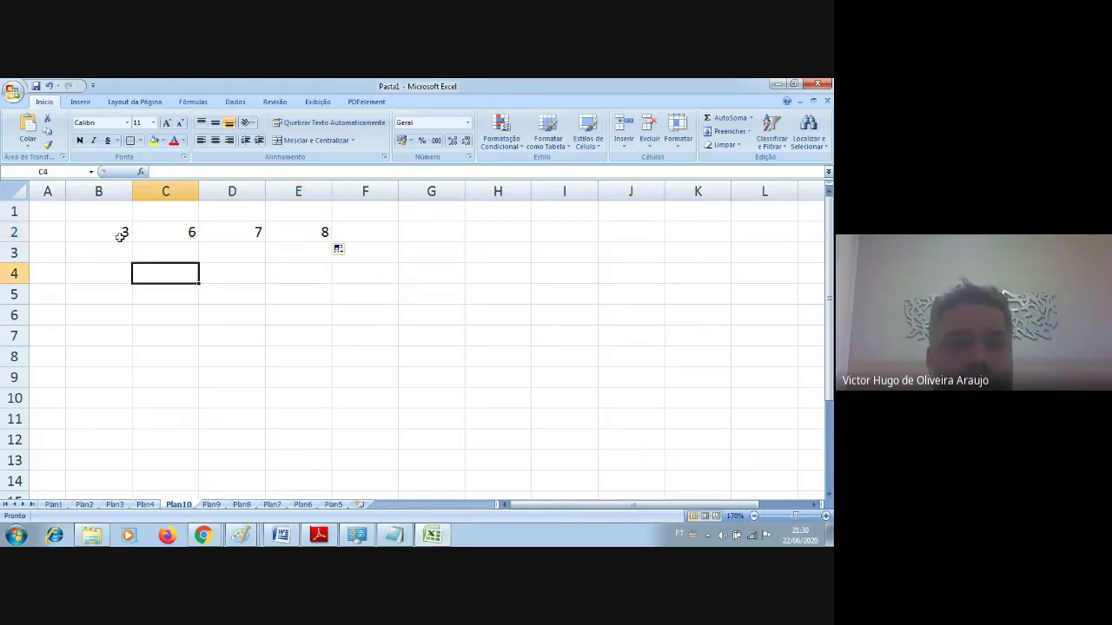
- Try to fill the row B2:E2 down to row 5 as copied cells, and undo that fill
click(123, 231)
drag(122, 231, 317, 301)
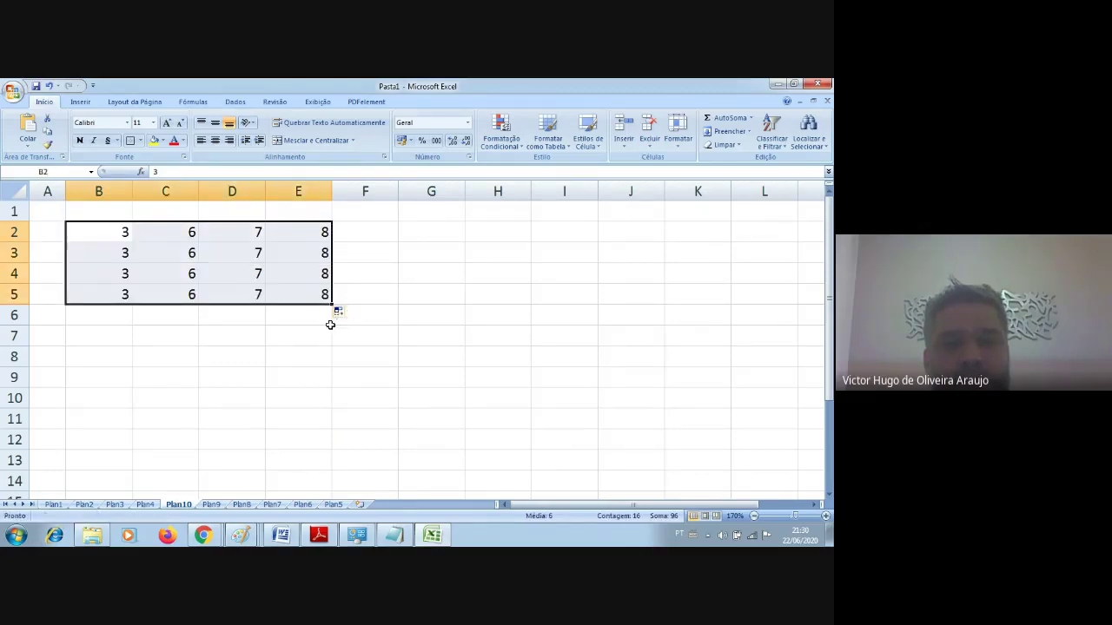
click(339, 313)
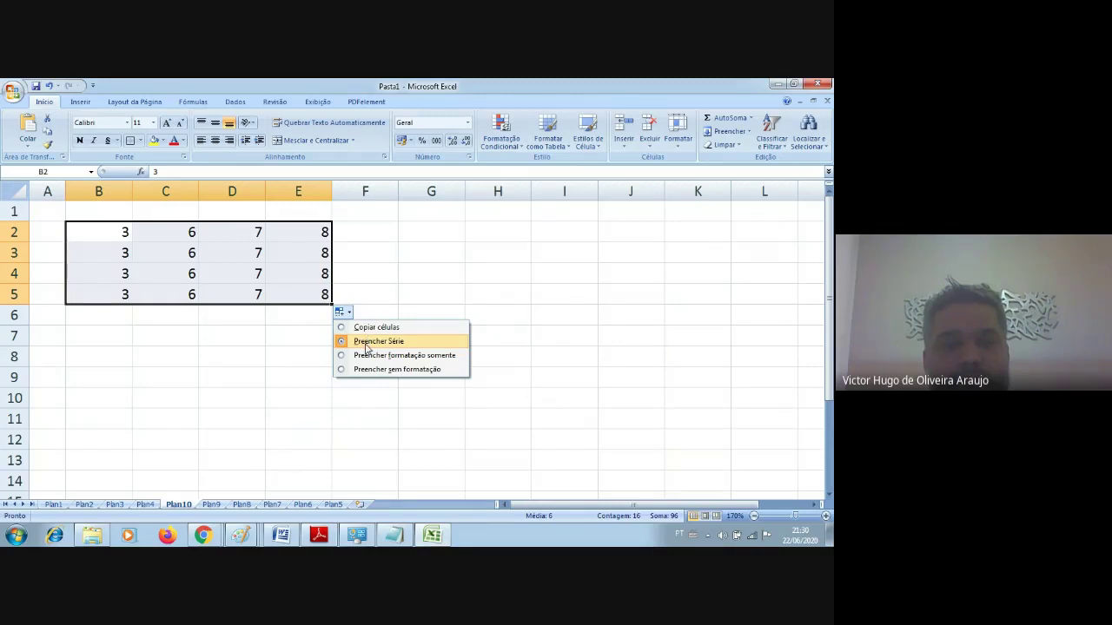
click(365, 328)
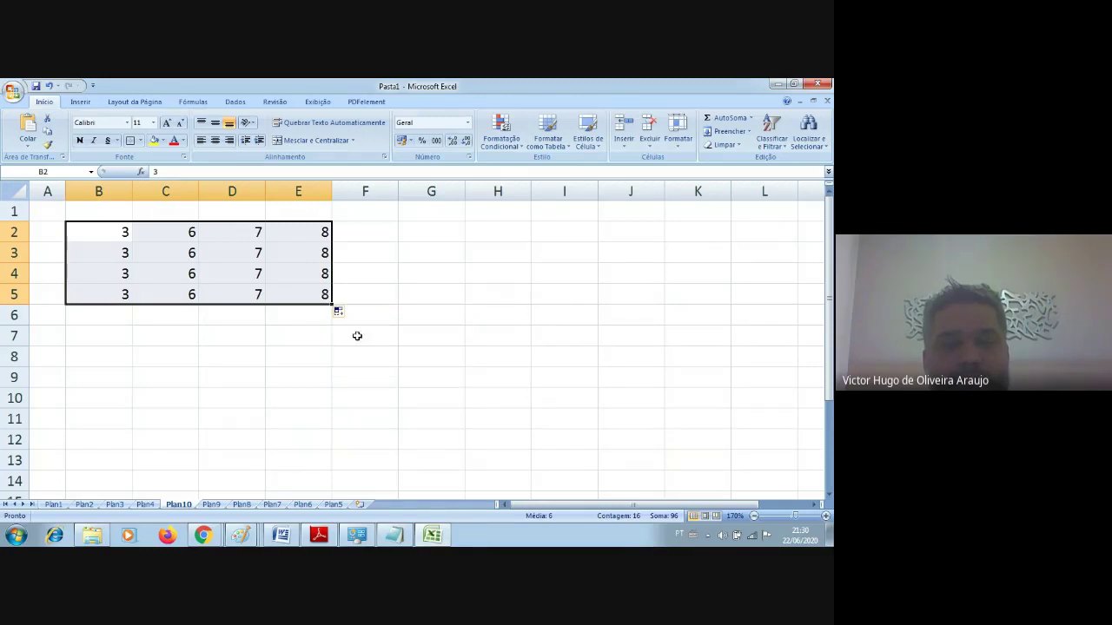
click(341, 311)
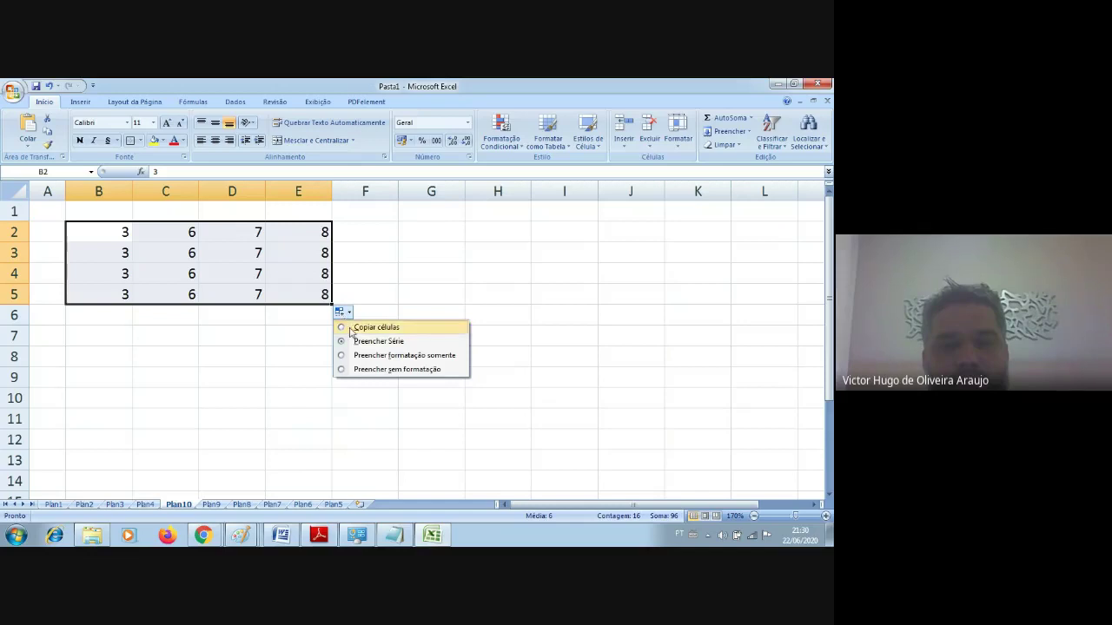
click(351, 329)
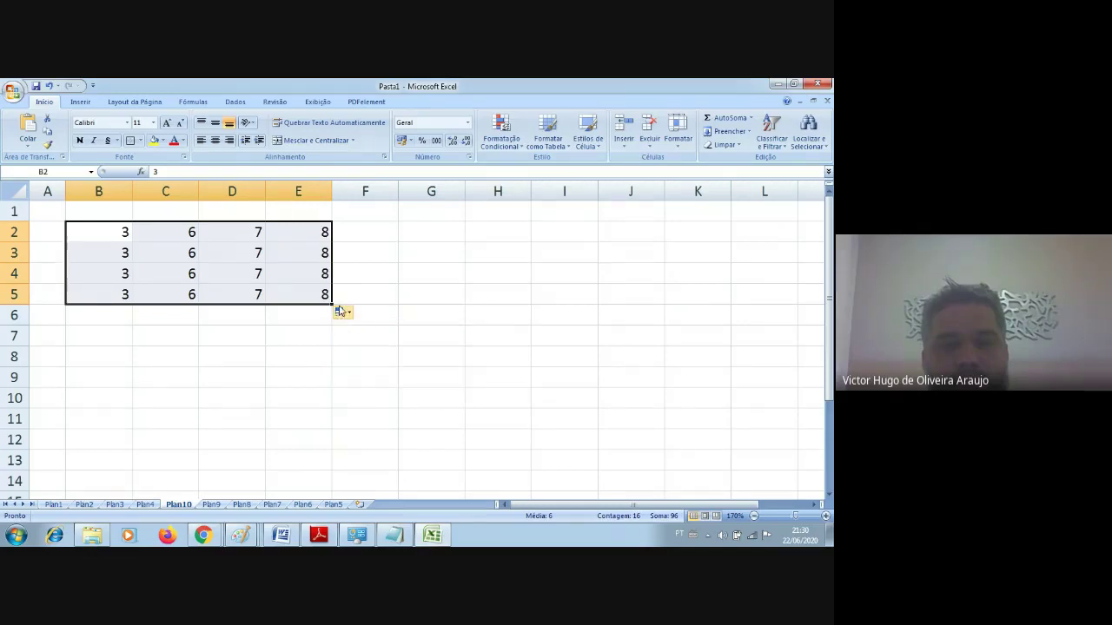
click(341, 311)
click(298, 336)
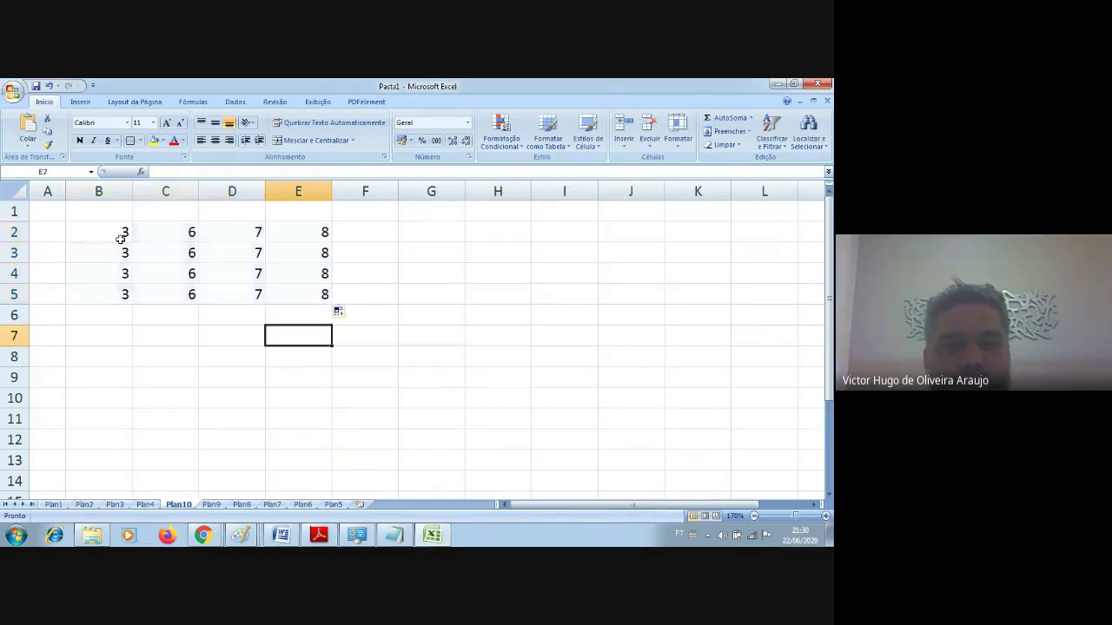
click(49, 87)
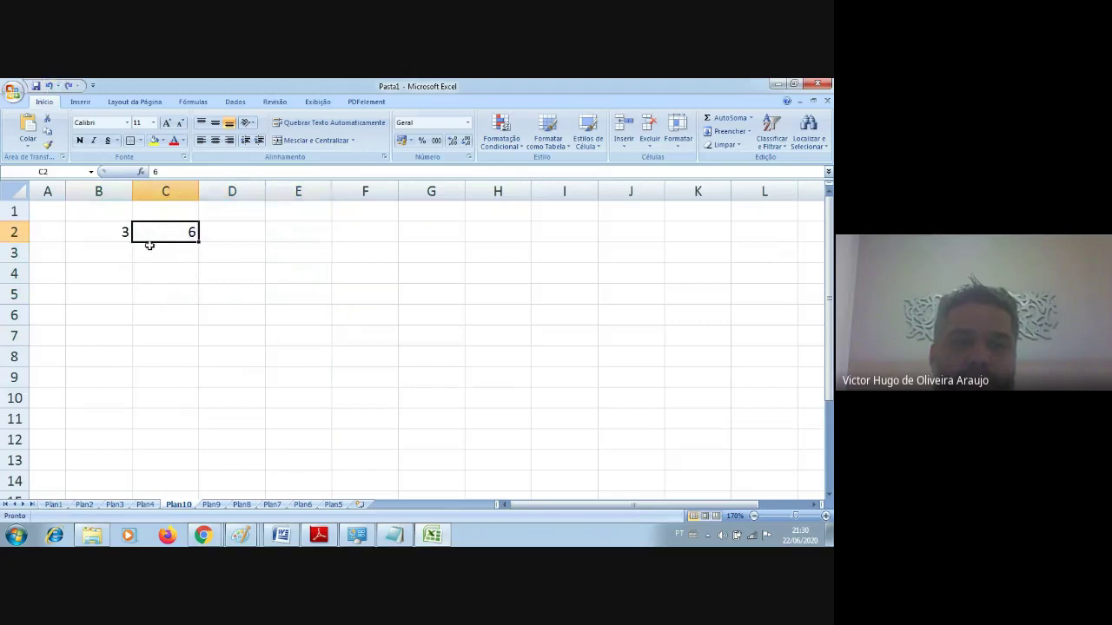
click(73, 87)
- Extend the value in B2 down to B4 using the fill series option
click(131, 247)
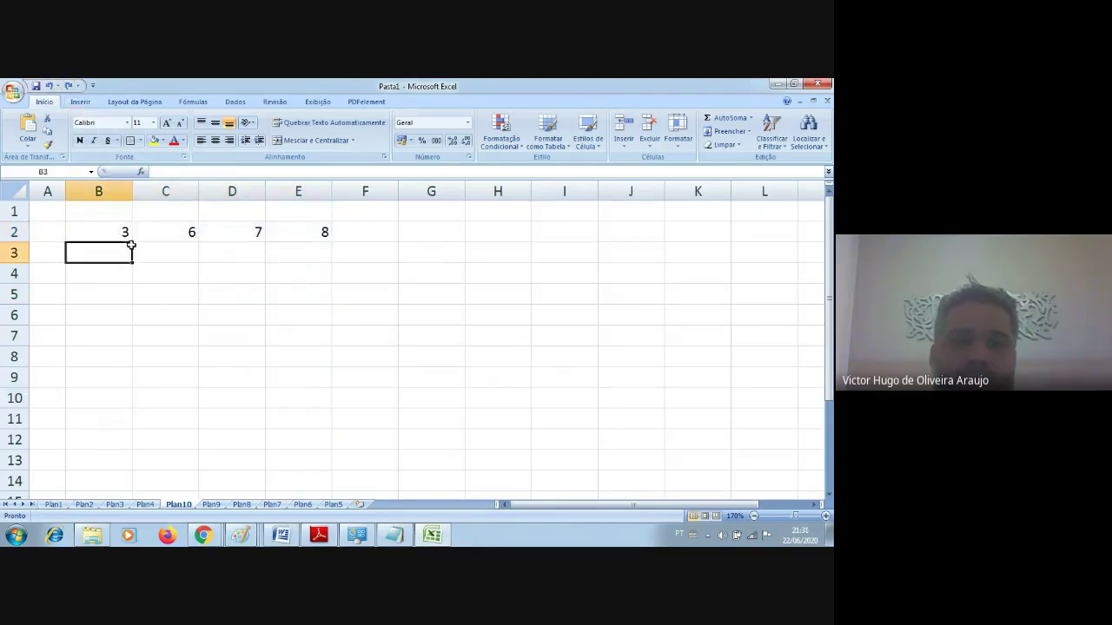
drag(131, 247, 127, 283)
click(126, 234)
key(ctrl+z)
click(195, 242)
drag(198, 243, 197, 242)
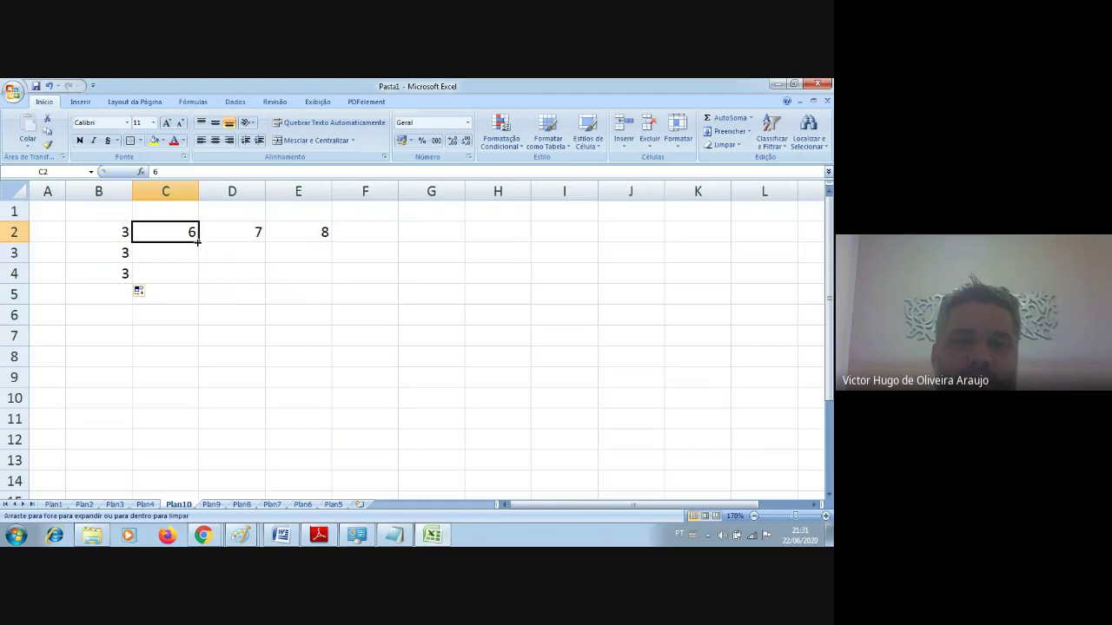
click(139, 290)
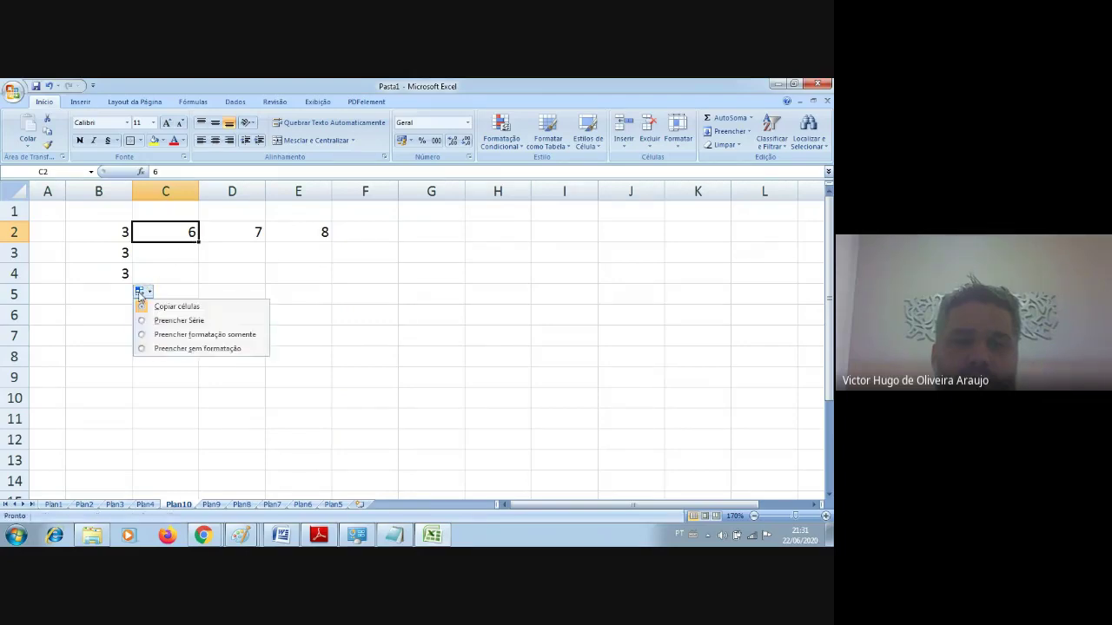
click(173, 321)
click(179, 231)
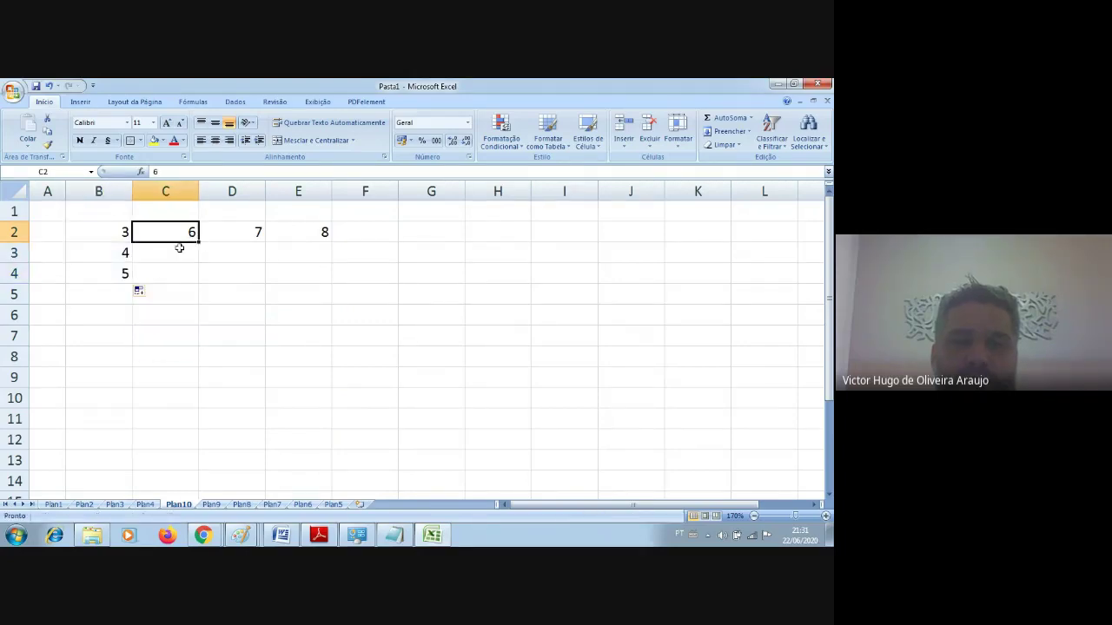
- Extend the value in B3 across to E3 using the fill series option
click(109, 257)
drag(131, 260, 306, 258)
click(337, 270)
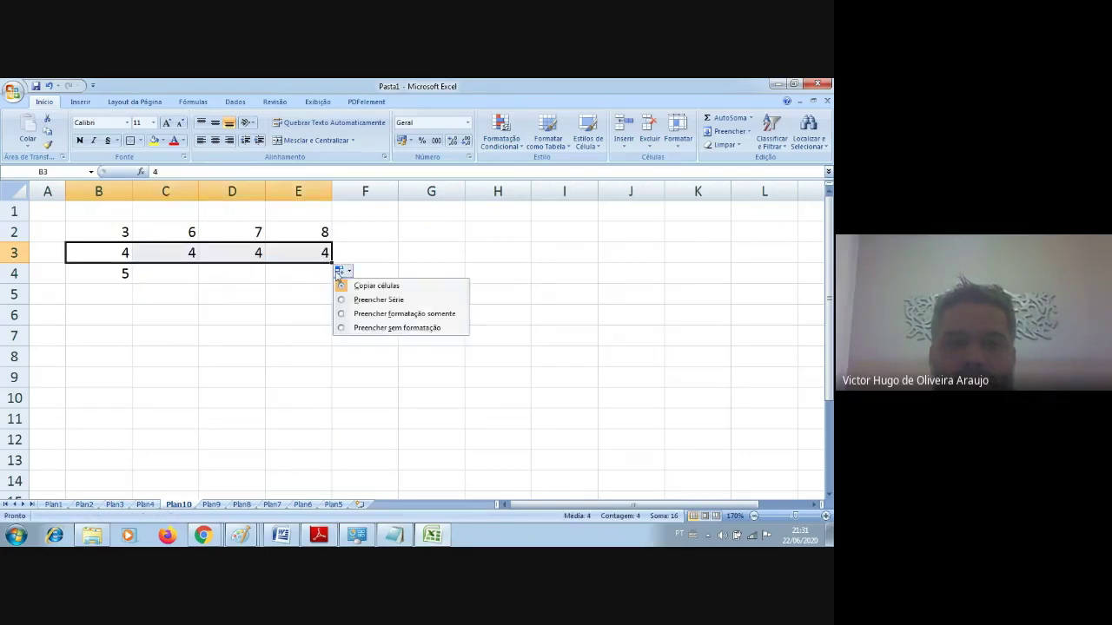
click(357, 297)
- Extend the value in B4 across to E4 using the fill series option
click(114, 273)
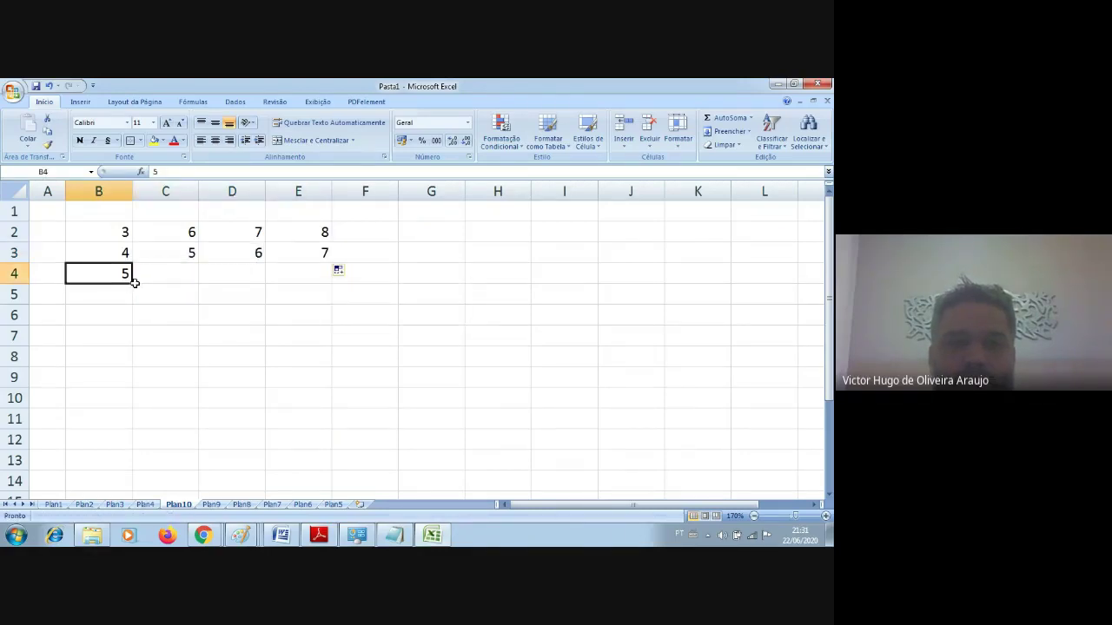
drag(132, 283, 298, 290)
click(338, 290)
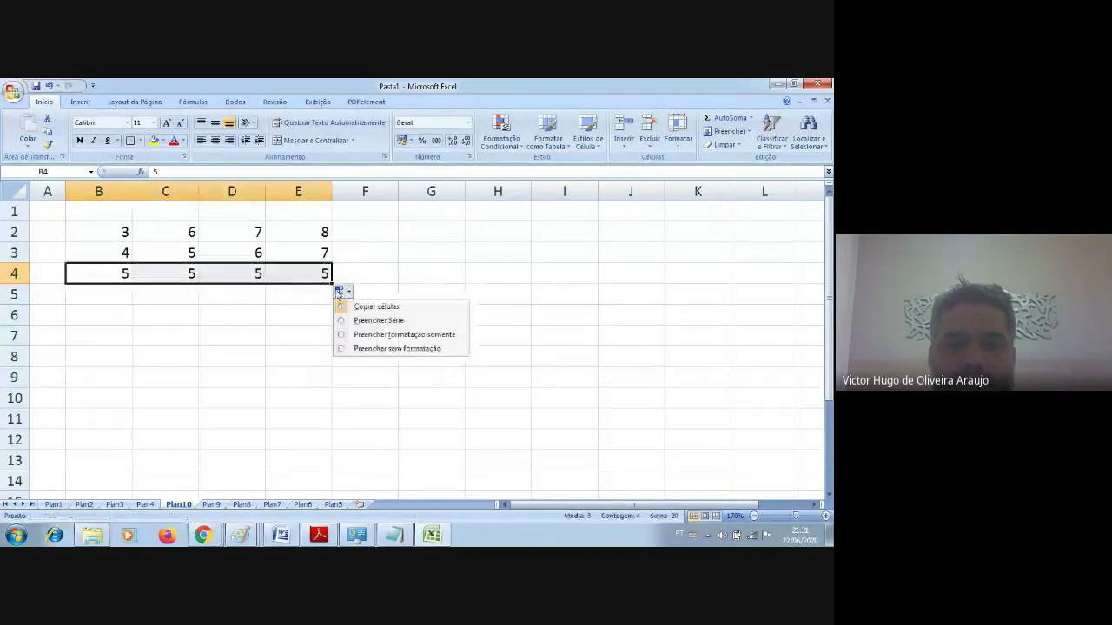
click(356, 317)
click(228, 354)
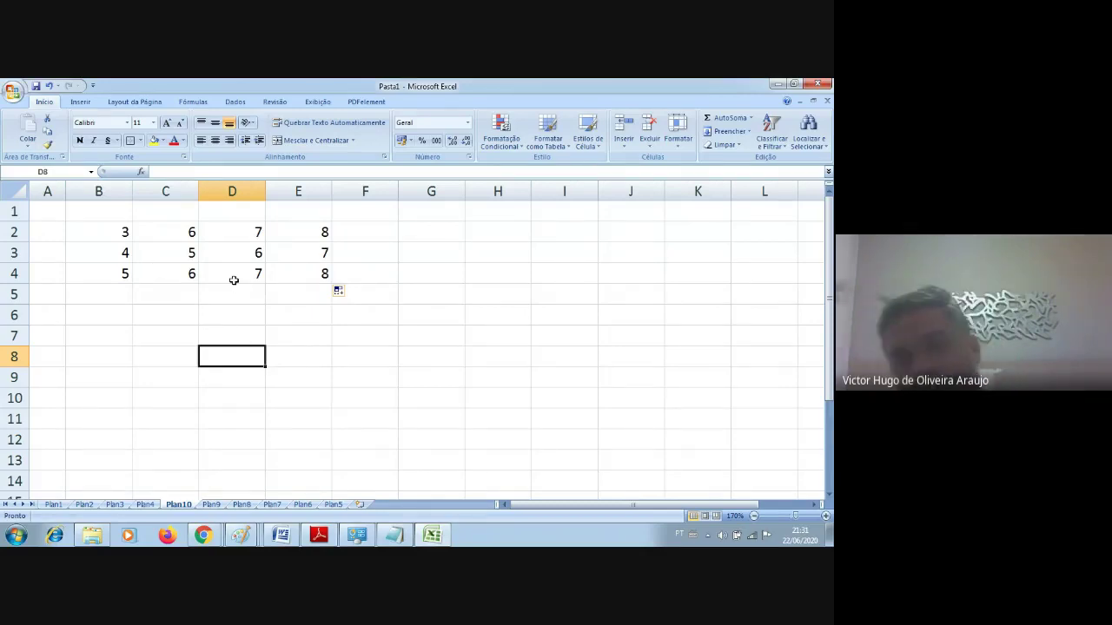
- Browse the list of financial functions in the function library from start to end
click(187, 104)
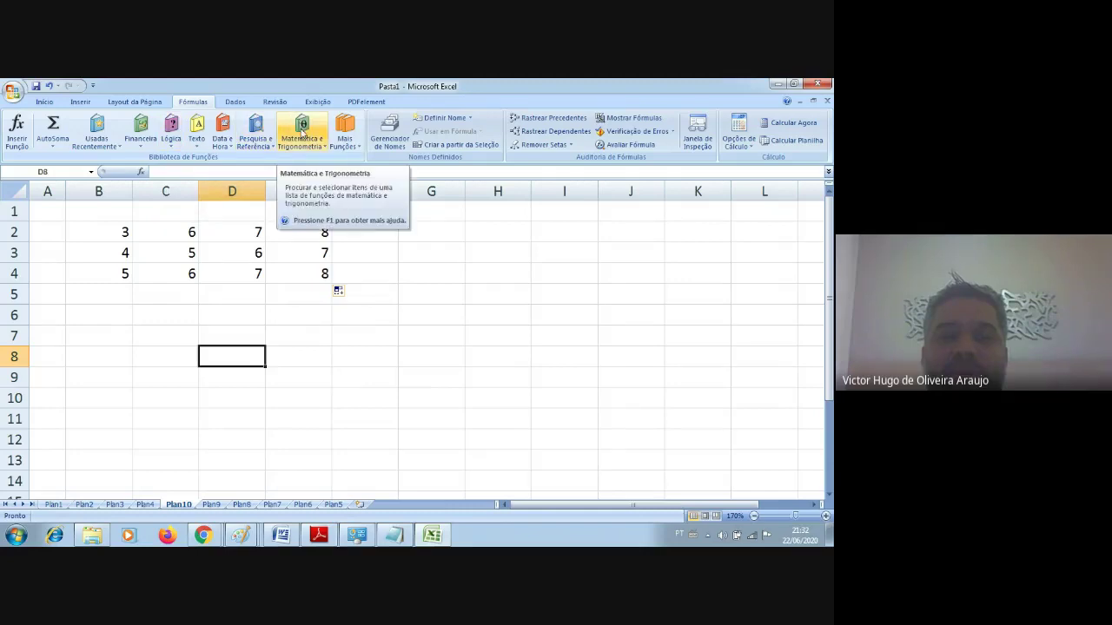
click(147, 141)
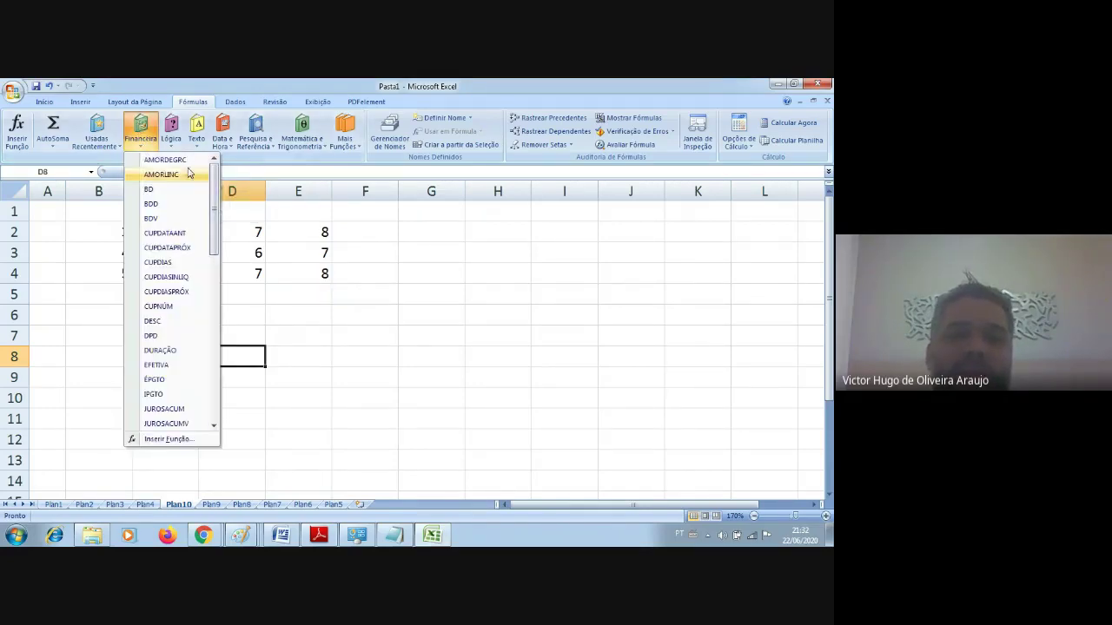
drag(215, 192, 199, 403)
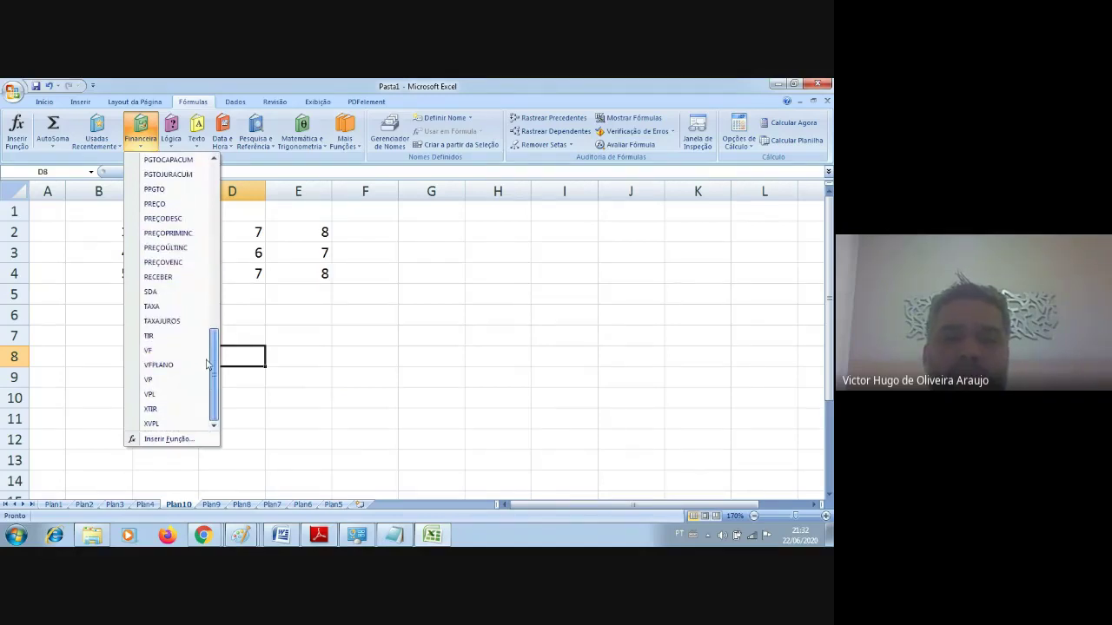
drag(208, 363, 213, 230)
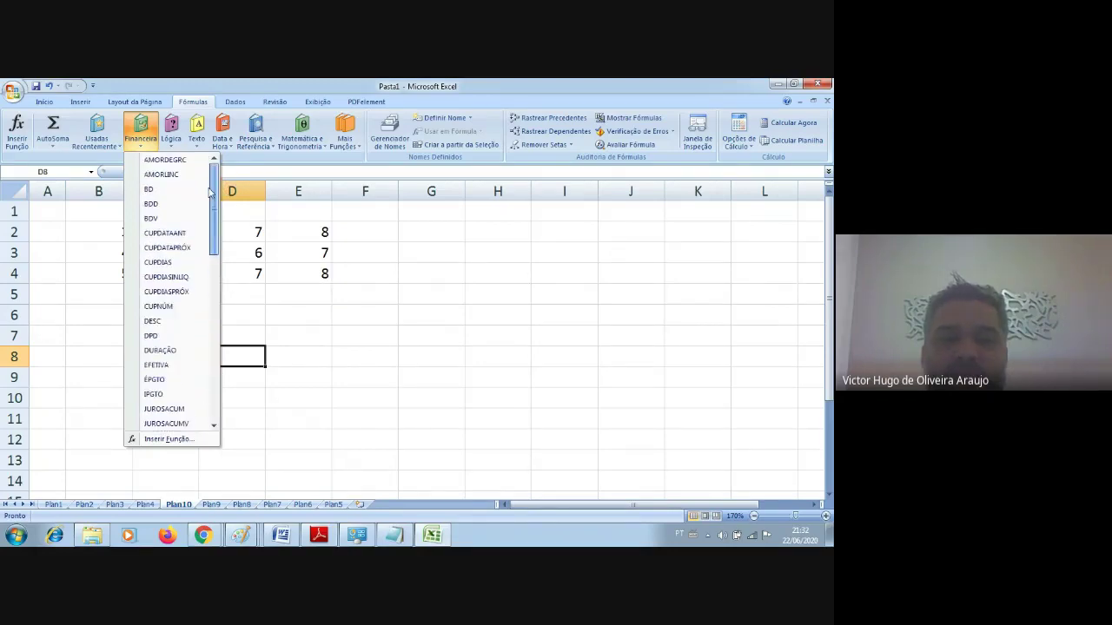
- Look through the logical functions and the math and trigonometry functions down to SOMASE in the function library
click(178, 141)
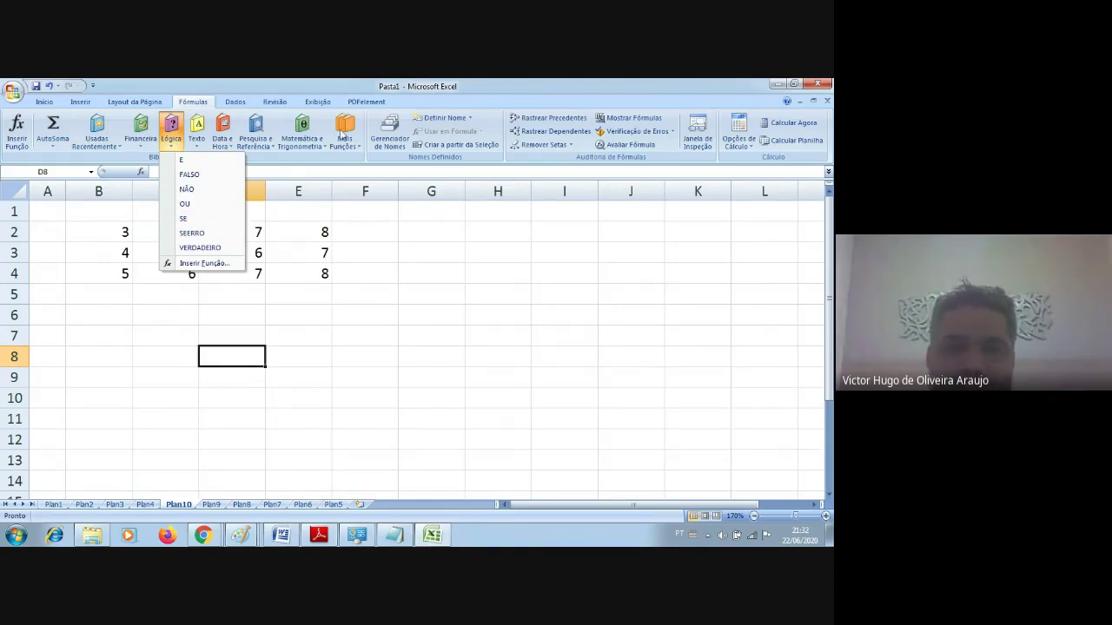
click(309, 146)
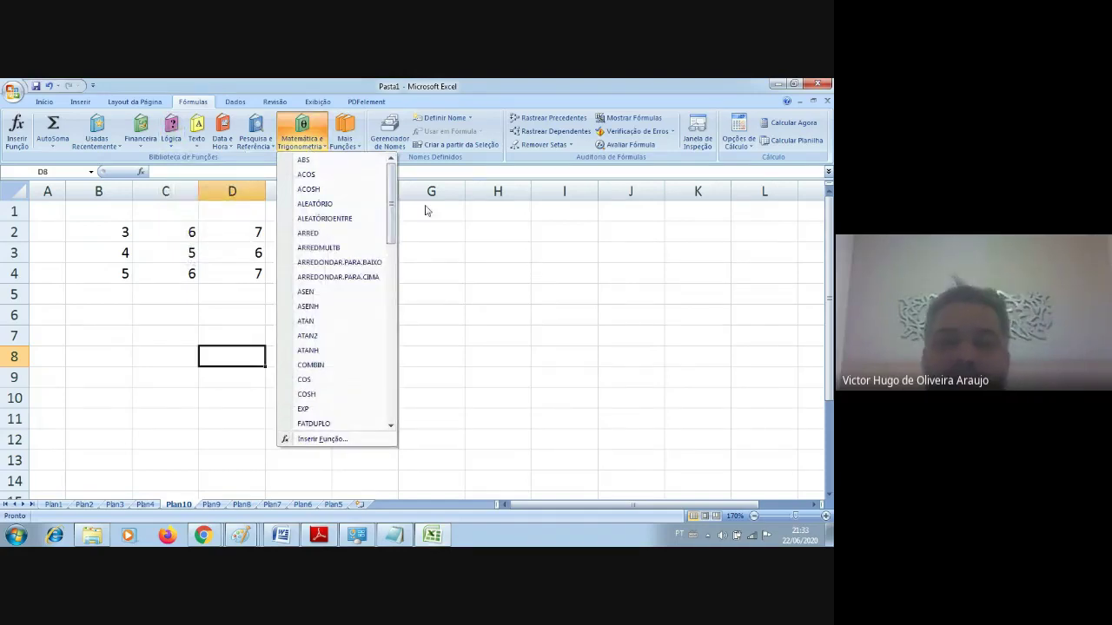
scroll(394, 208, down, 1)
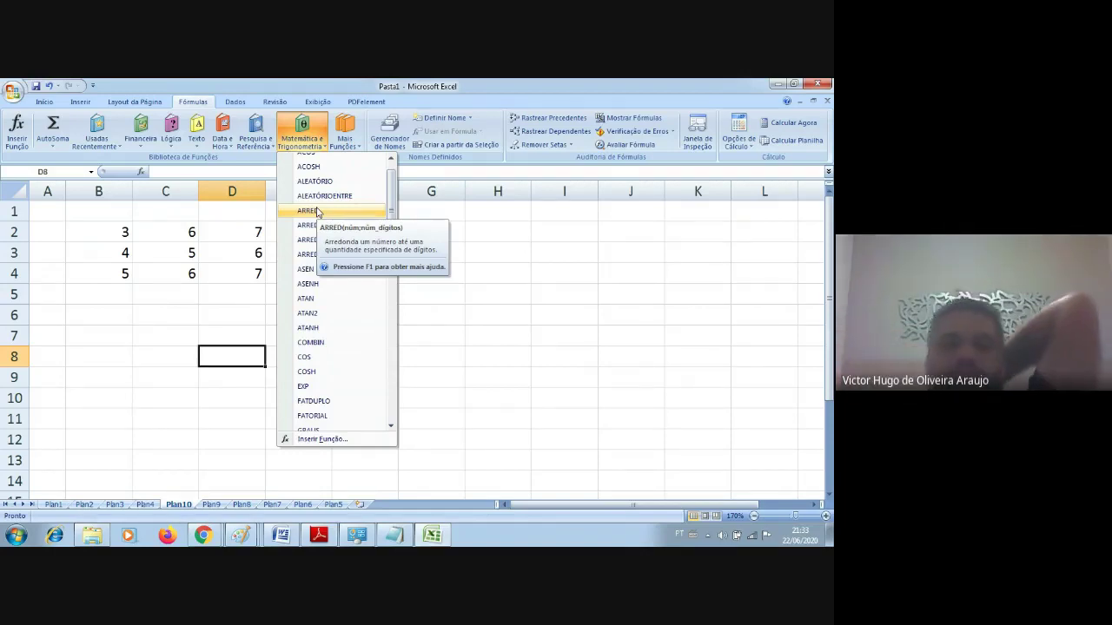
drag(390, 207, 390, 239)
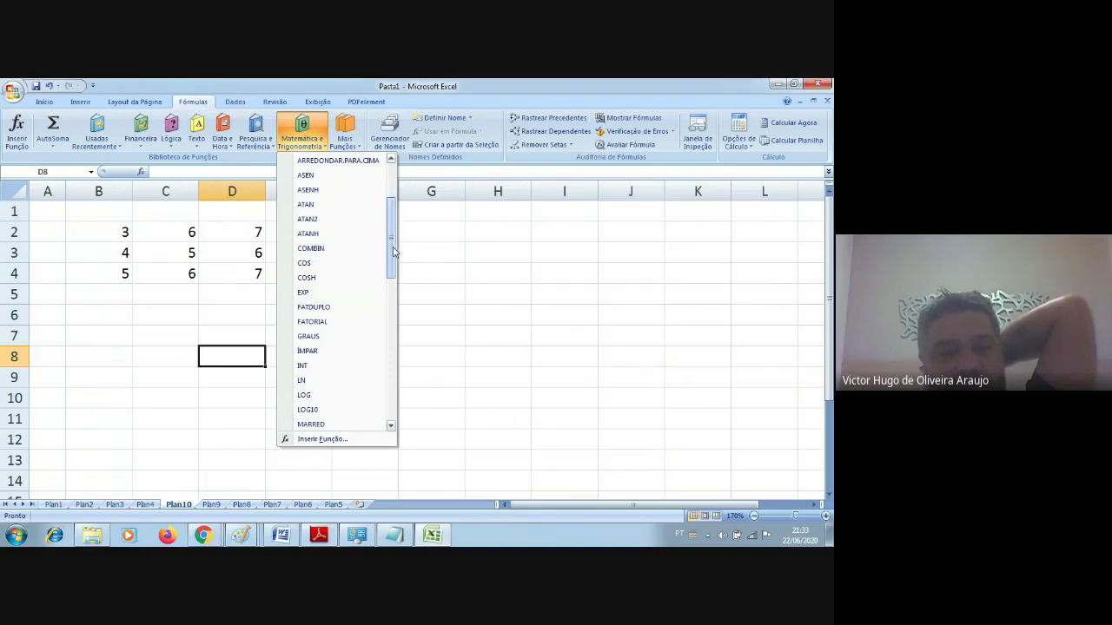
drag(392, 252, 377, 357)
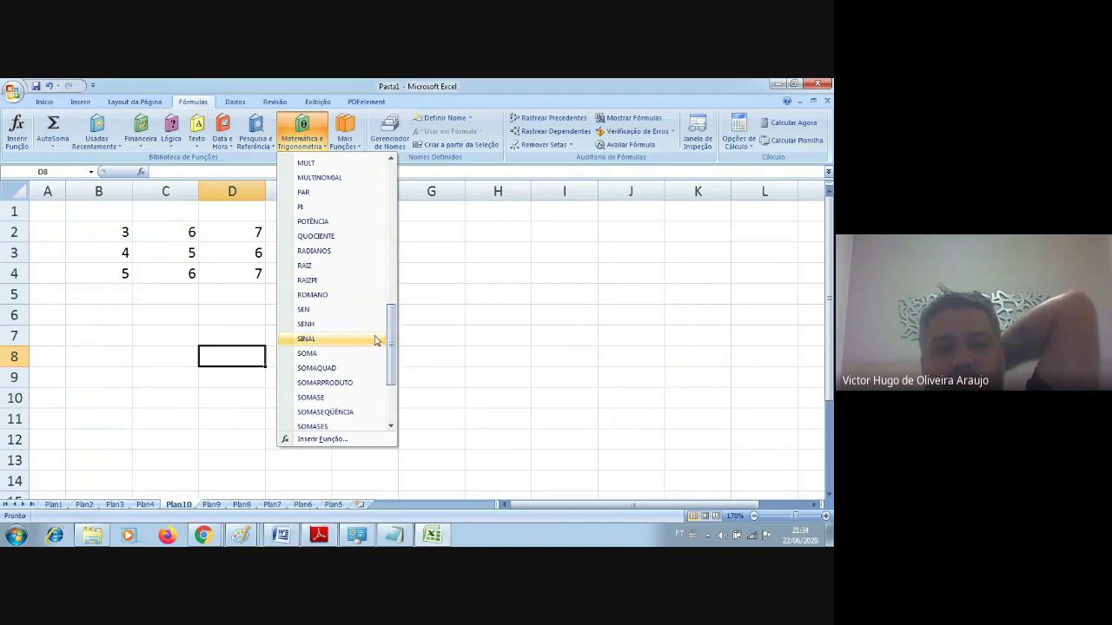
mouse_move(327, 229)
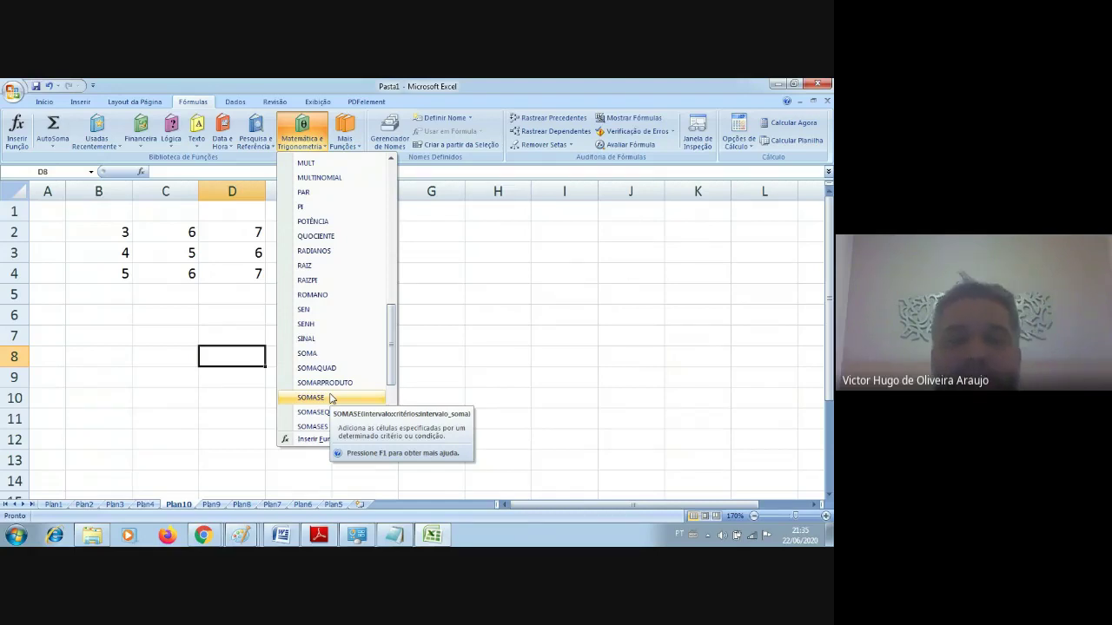
- Start a SOMASE formula in cell G6 with B2:E4 as the range to evaluate
click(432, 320)
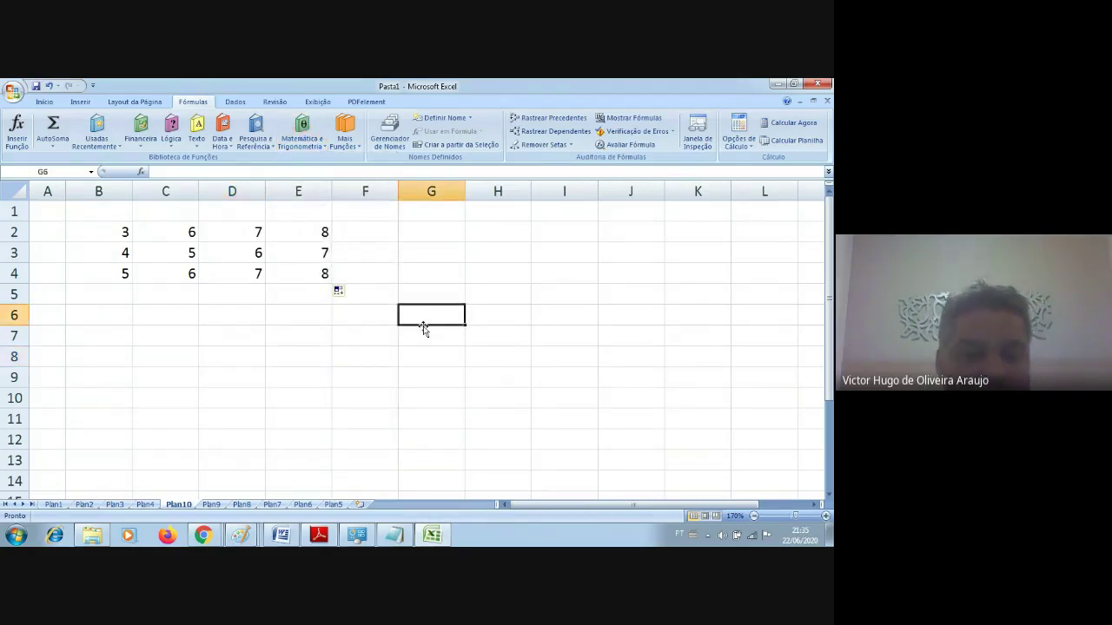
text(=somase)
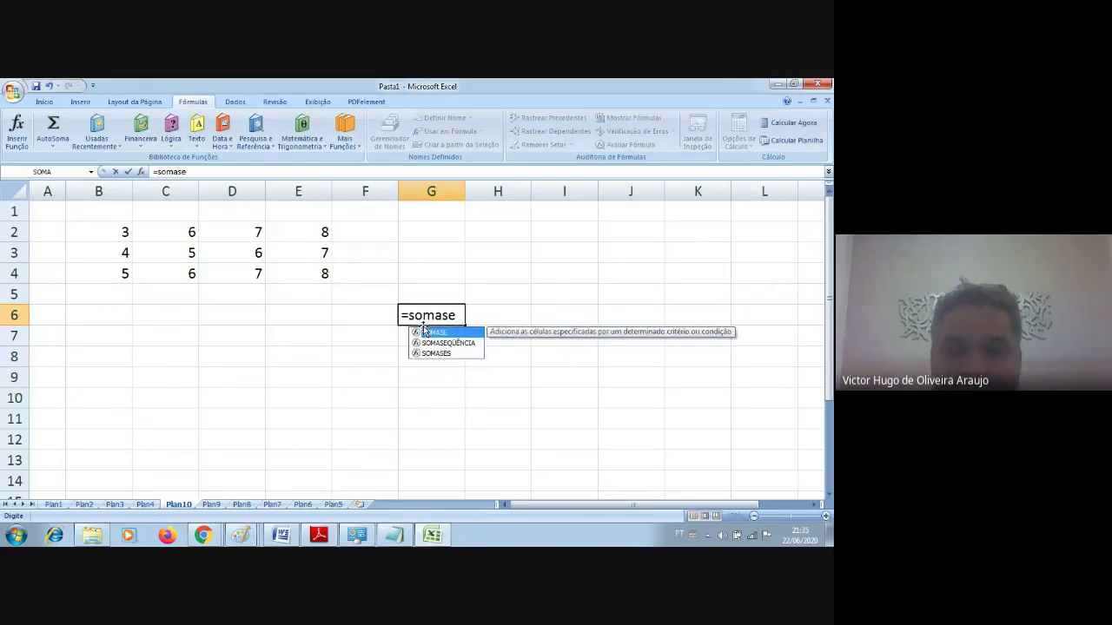
text(()
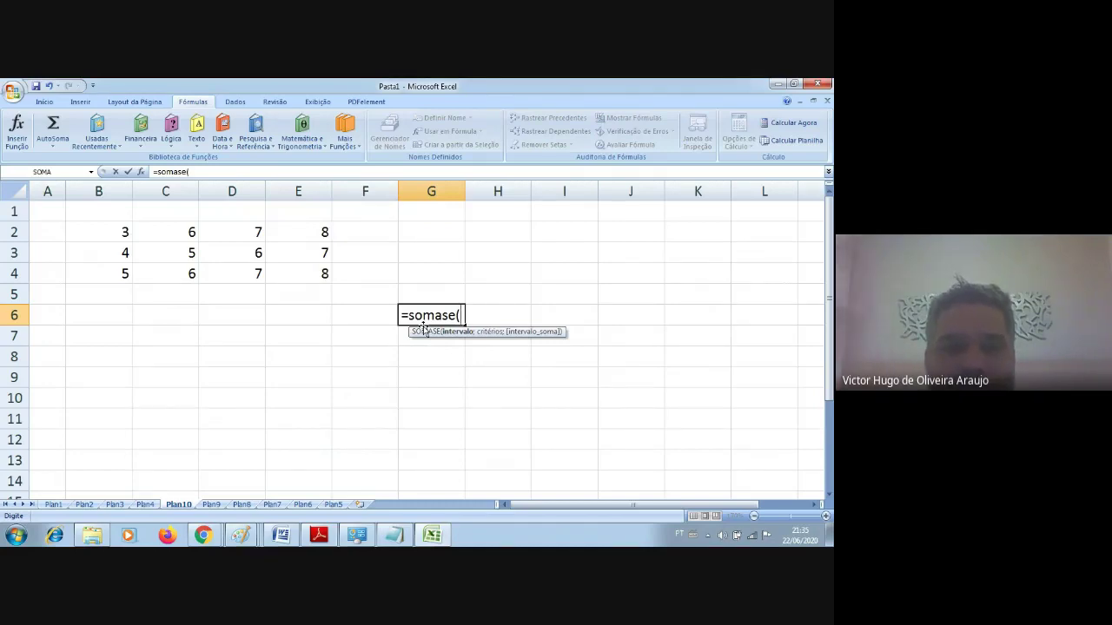
text(b)
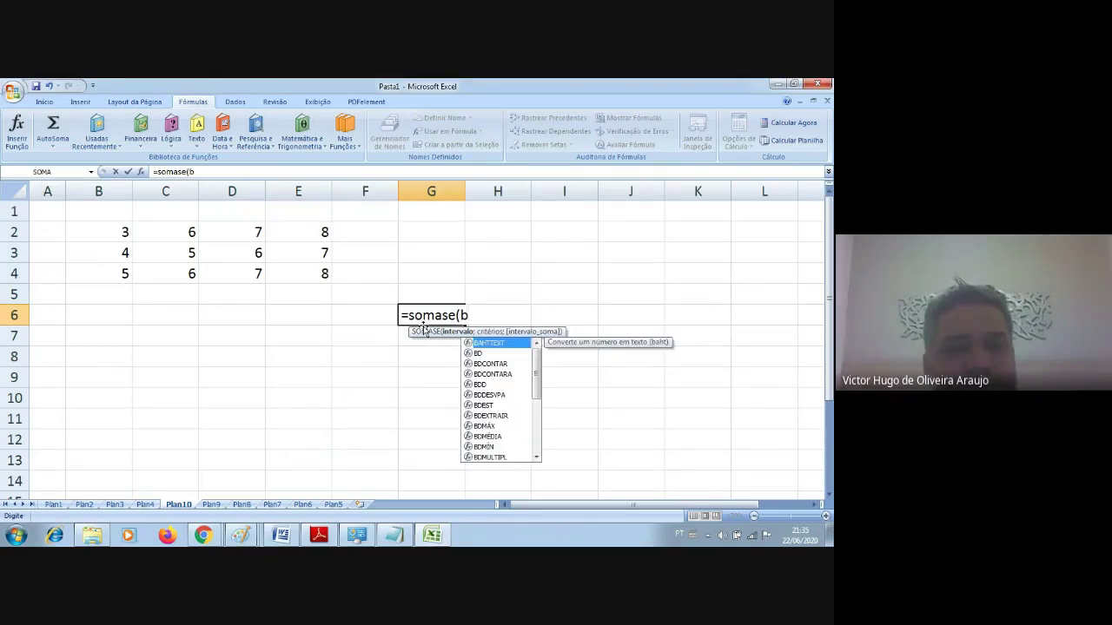
text(2:)
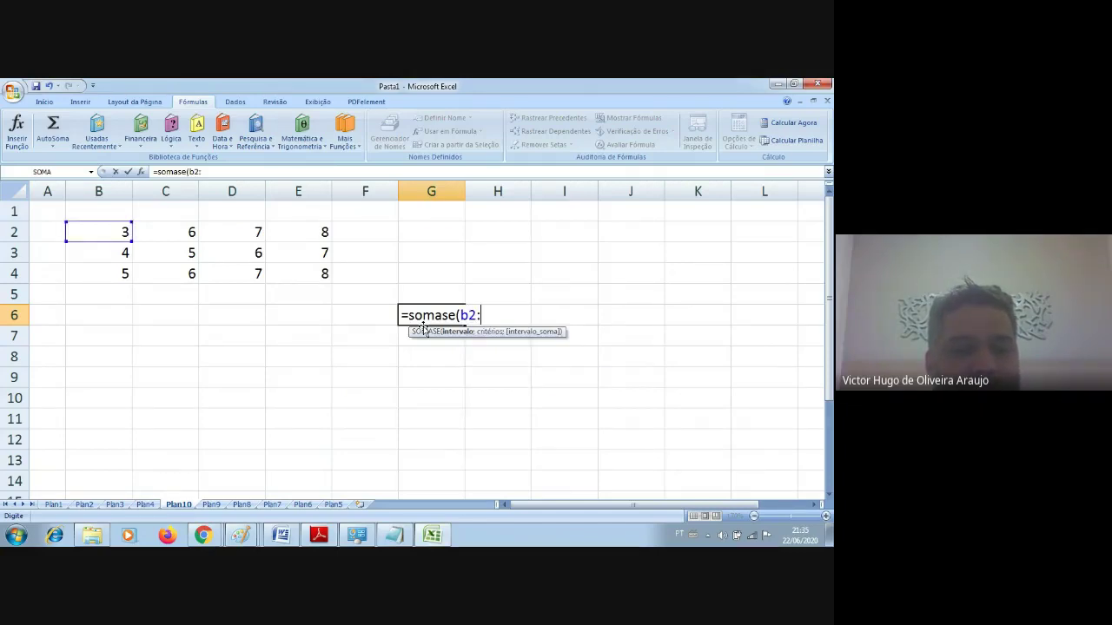
text(e4)
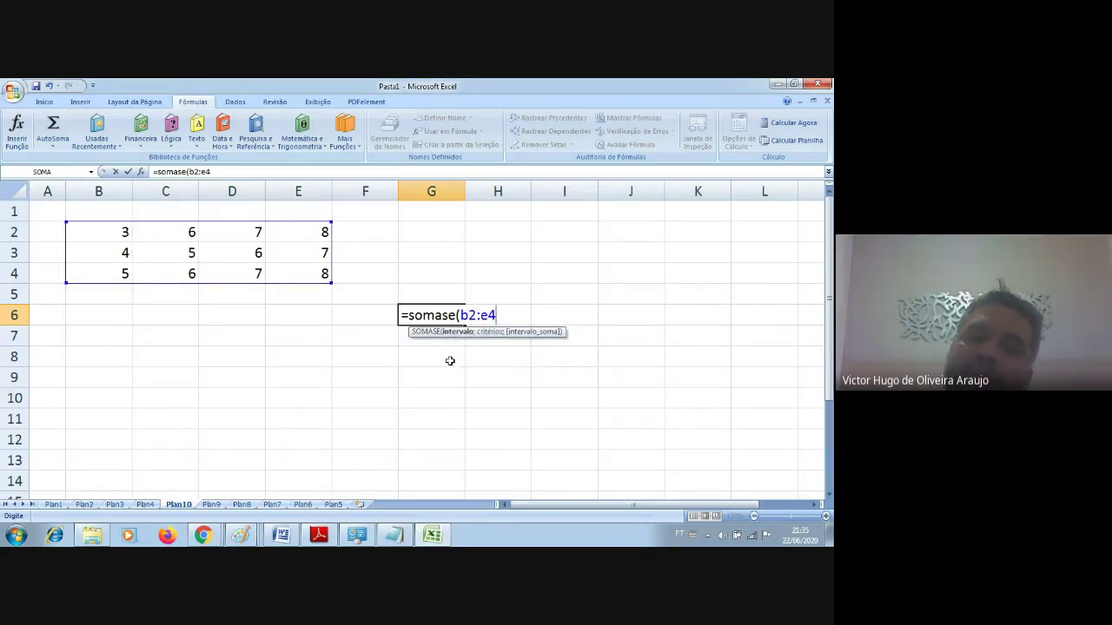
- Complete the SOMASE formula in G6 with the unquoted criterion >6 and the sum range B2:E2, and try to commit it
text(;)
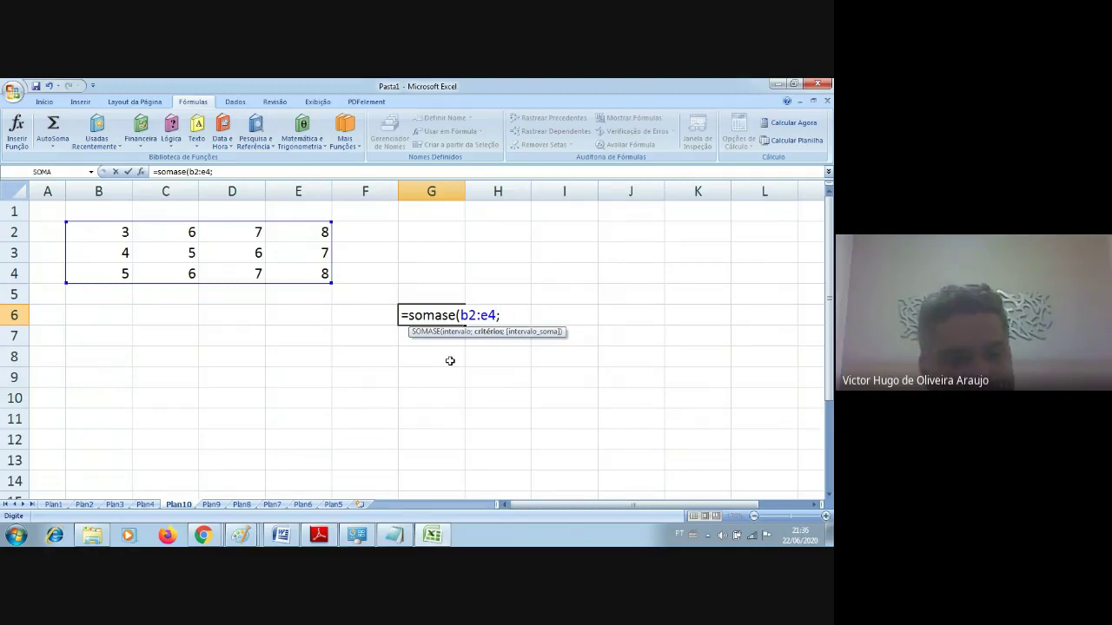
text(")
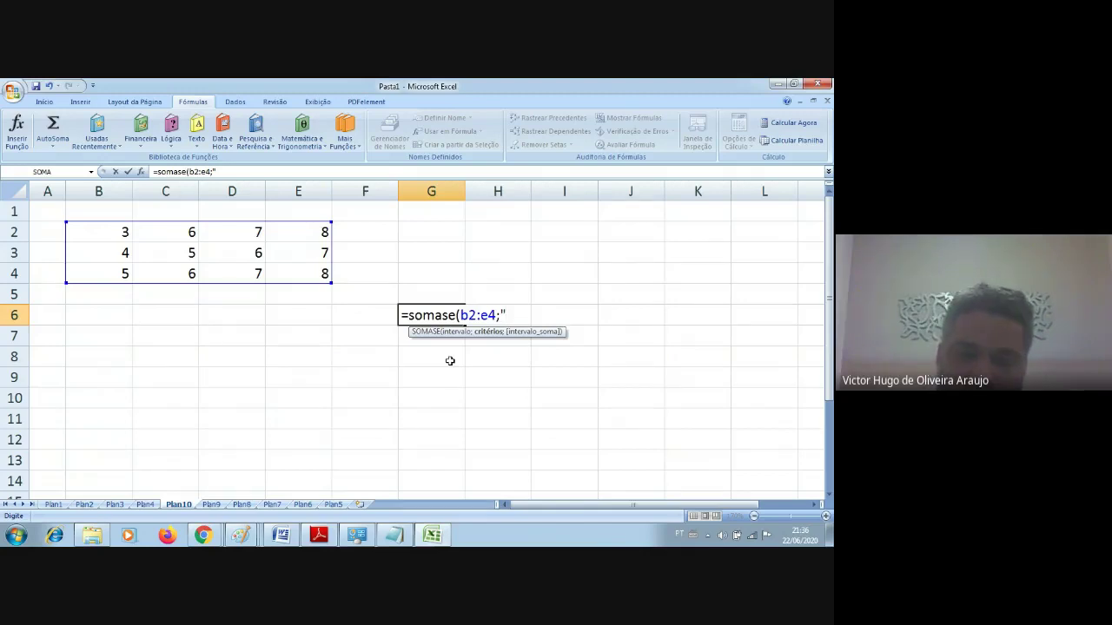
key(BackSpace)
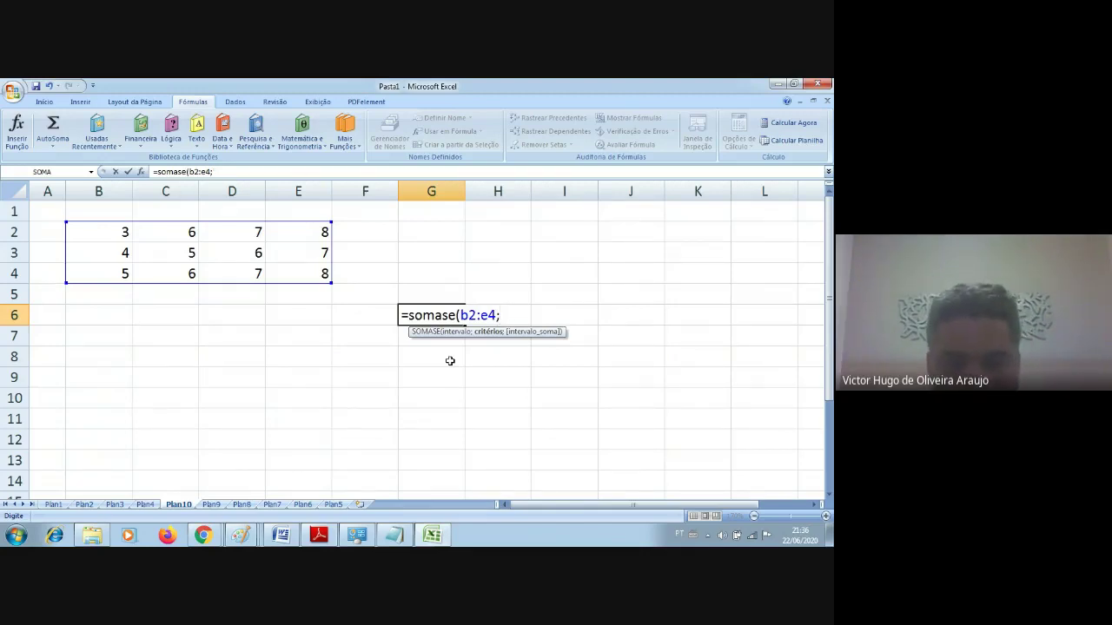
text(>6)
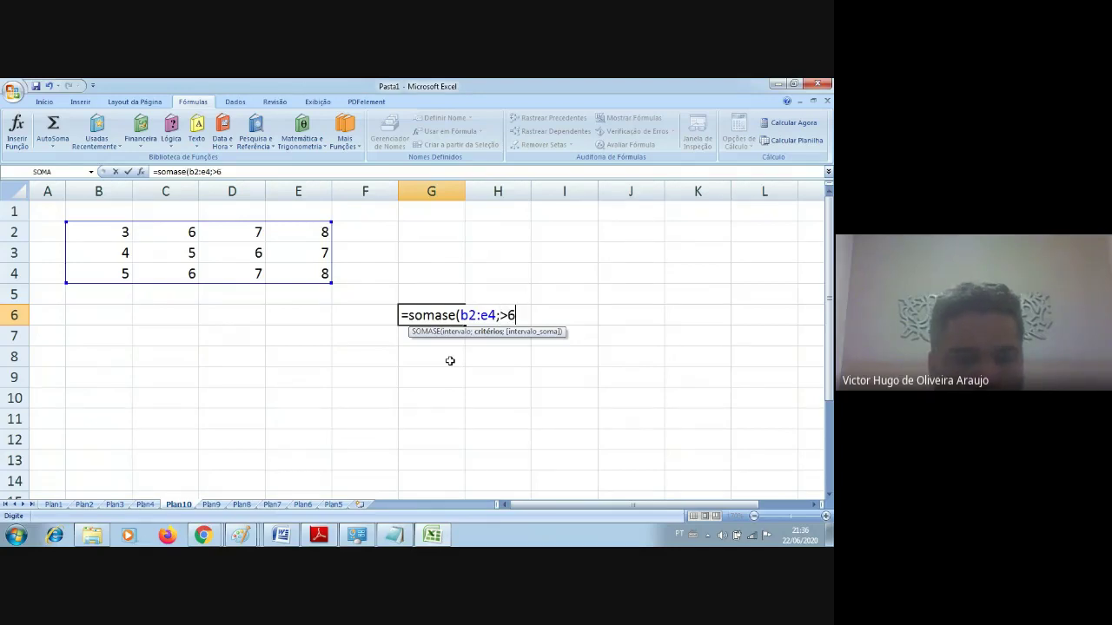
text(;)
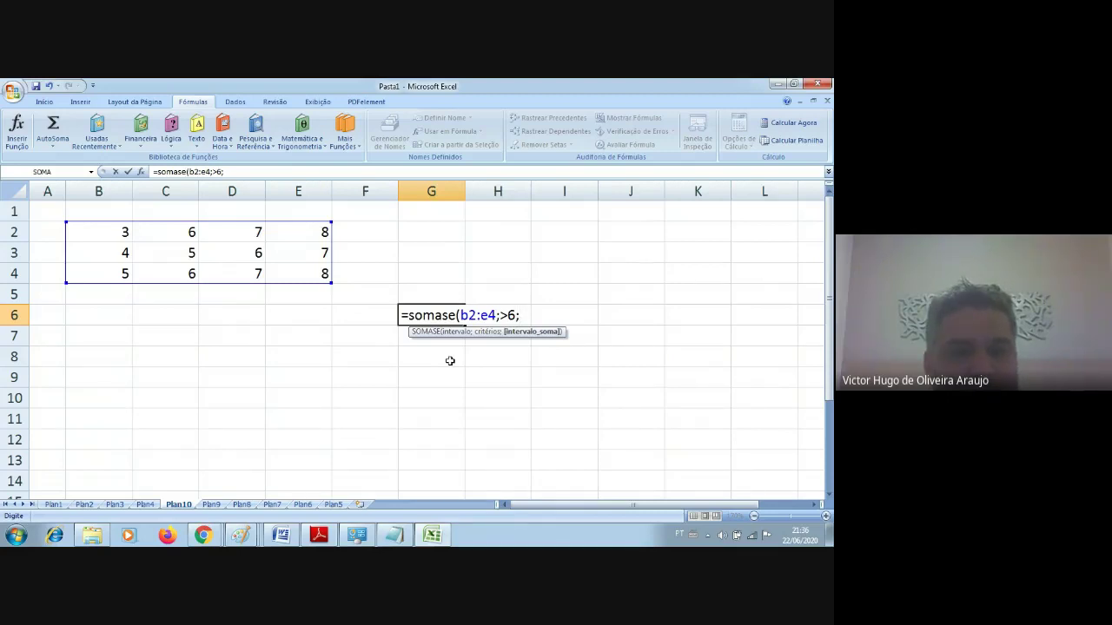
text(b2)
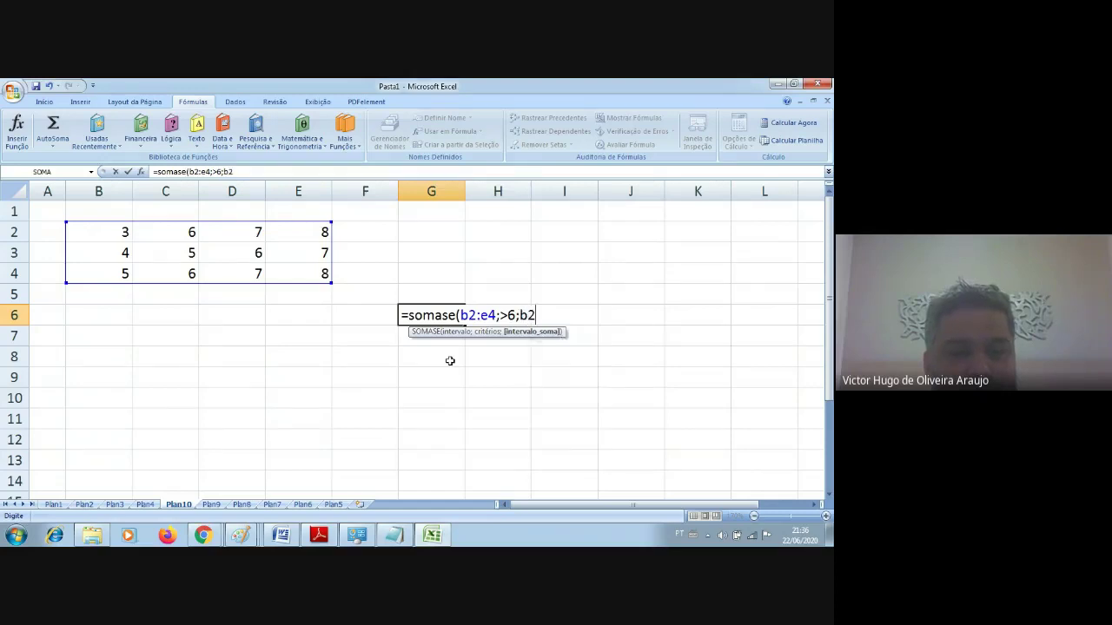
text(:e2))
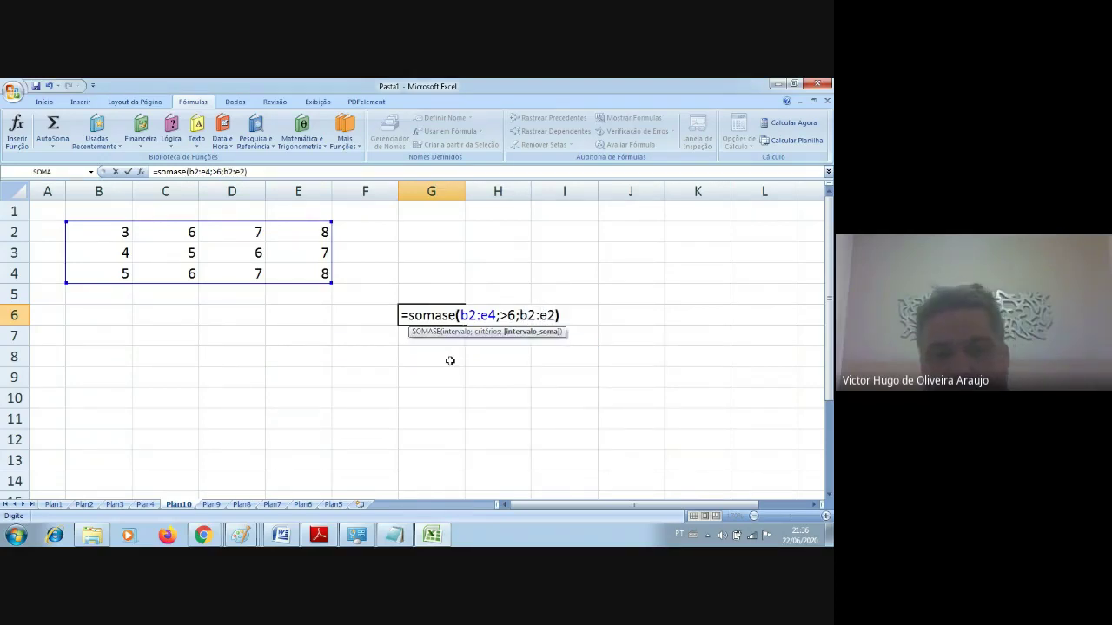
key(Return)
key(Return)
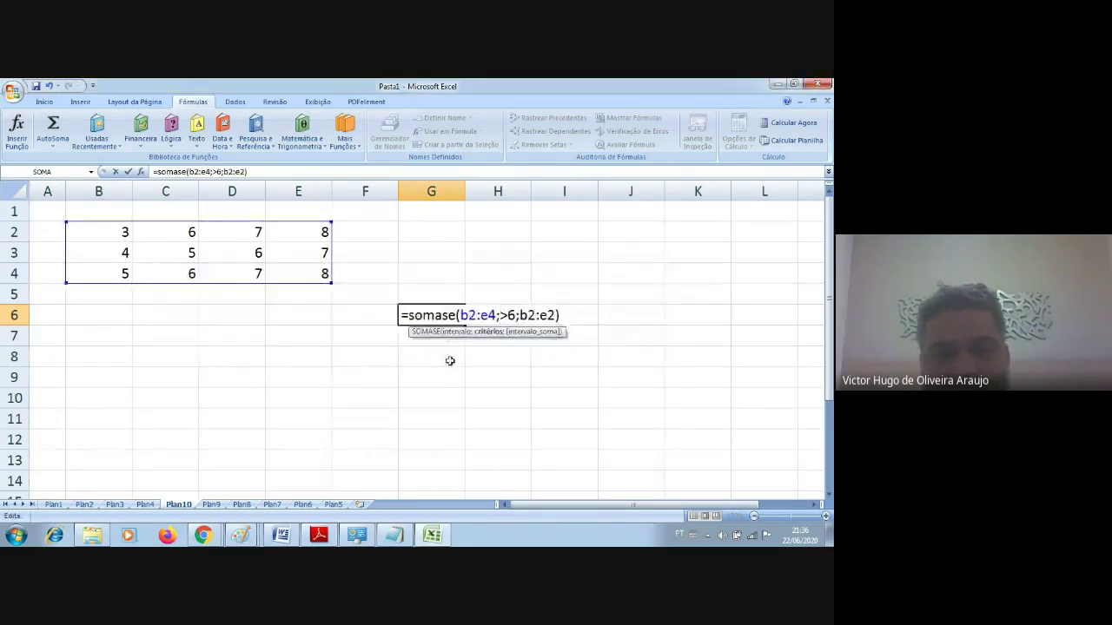
- Enclose the criterion >6 in quotation marks in the G6 formula and commit it
text(")
key(Right)
key(Right)
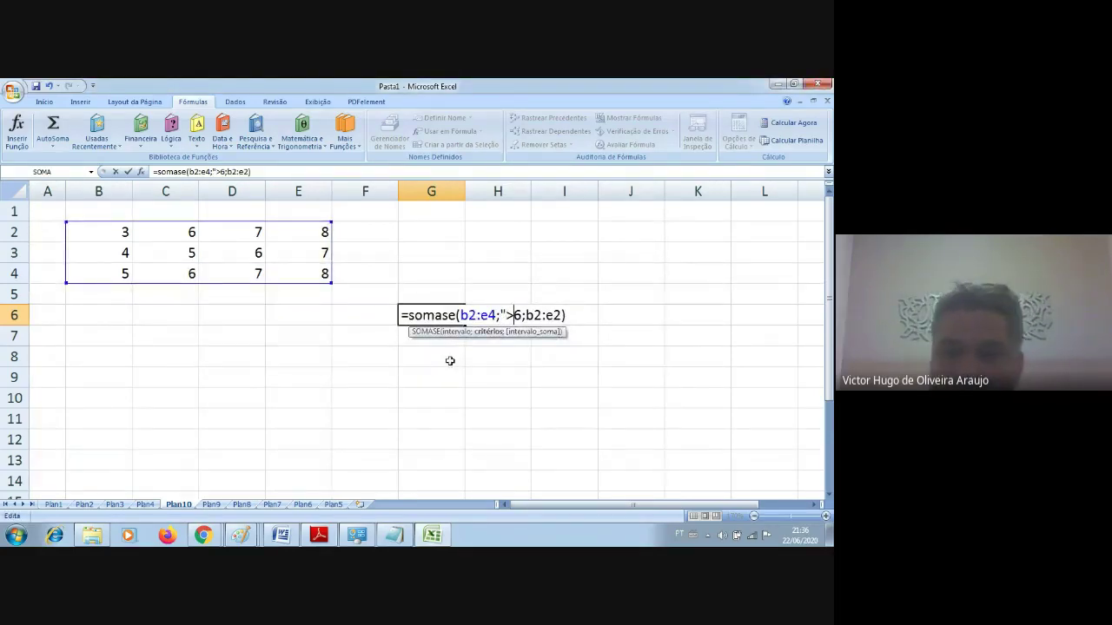
text(")
key(Return)
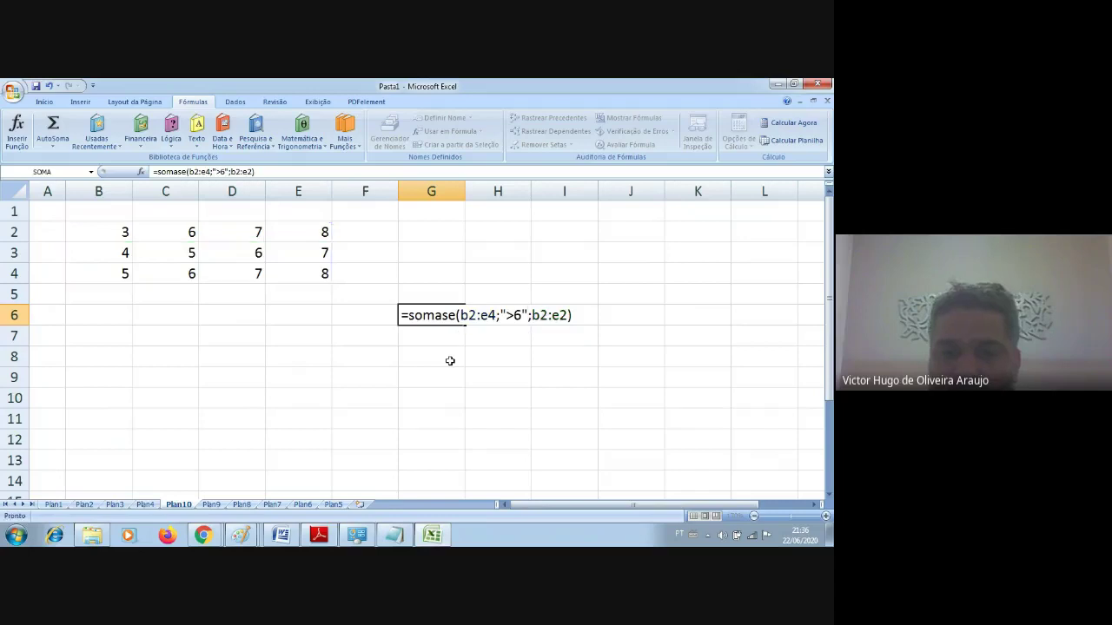
- Review the G6 formula and go through the table cells with values greater than 6 that it adds up
click(435, 317)
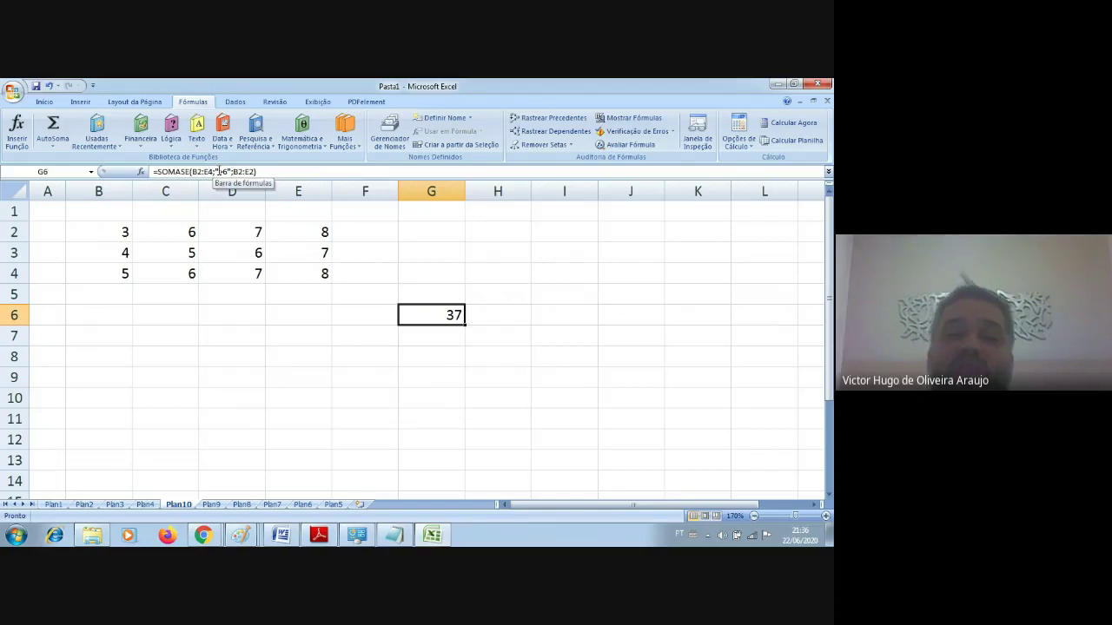
click(258, 233)
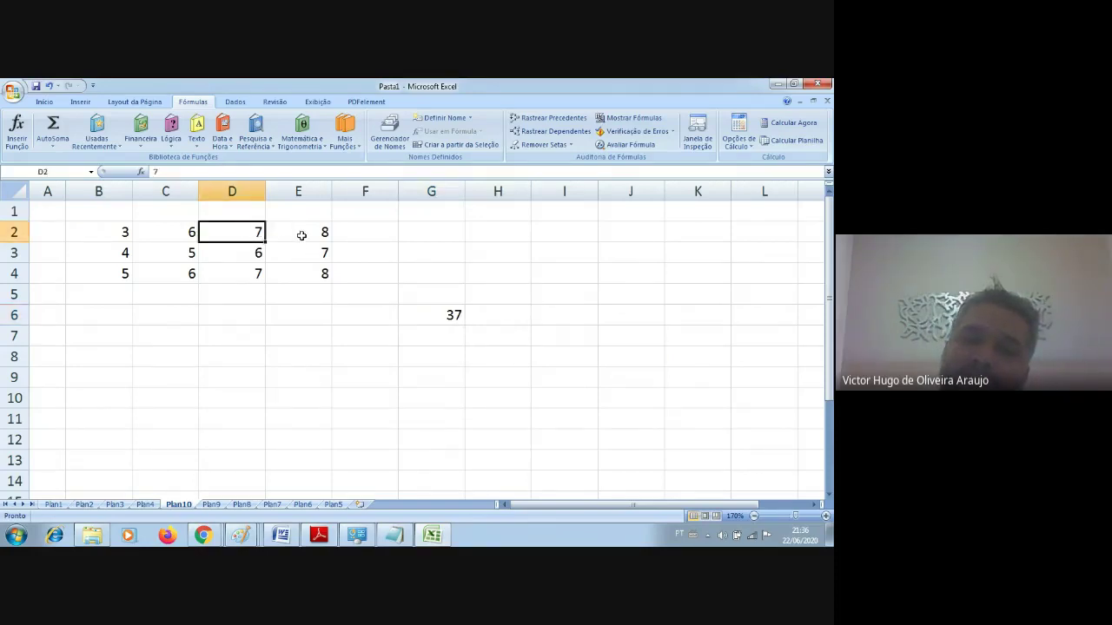
click(250, 271)
click(290, 273)
click(286, 236)
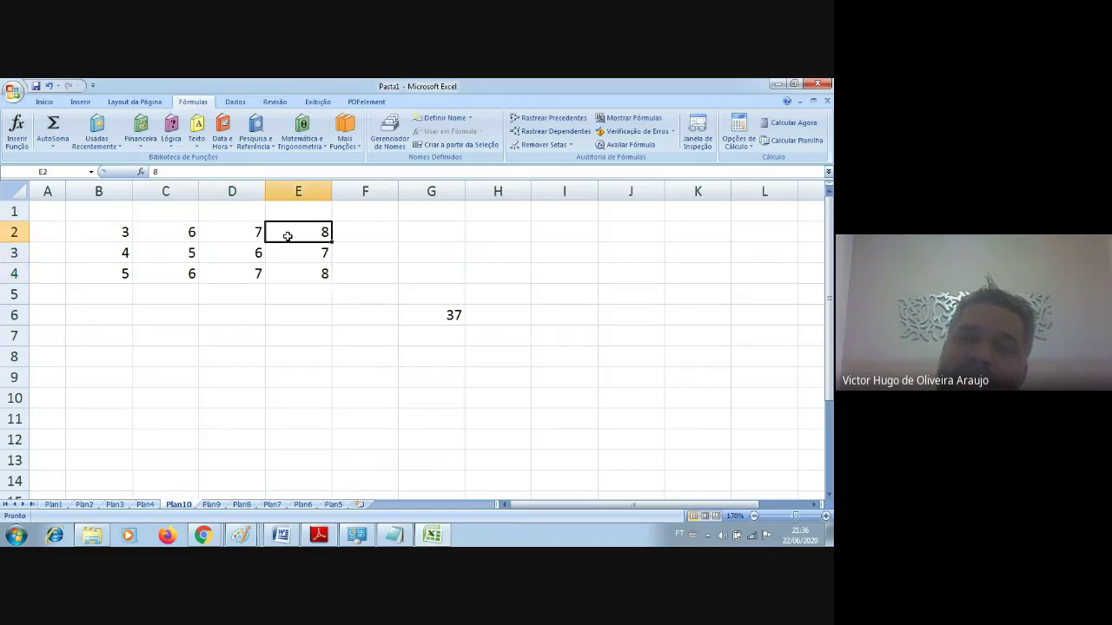
drag(97, 236, 301, 271)
click(231, 231)
click(238, 273)
click(297, 253)
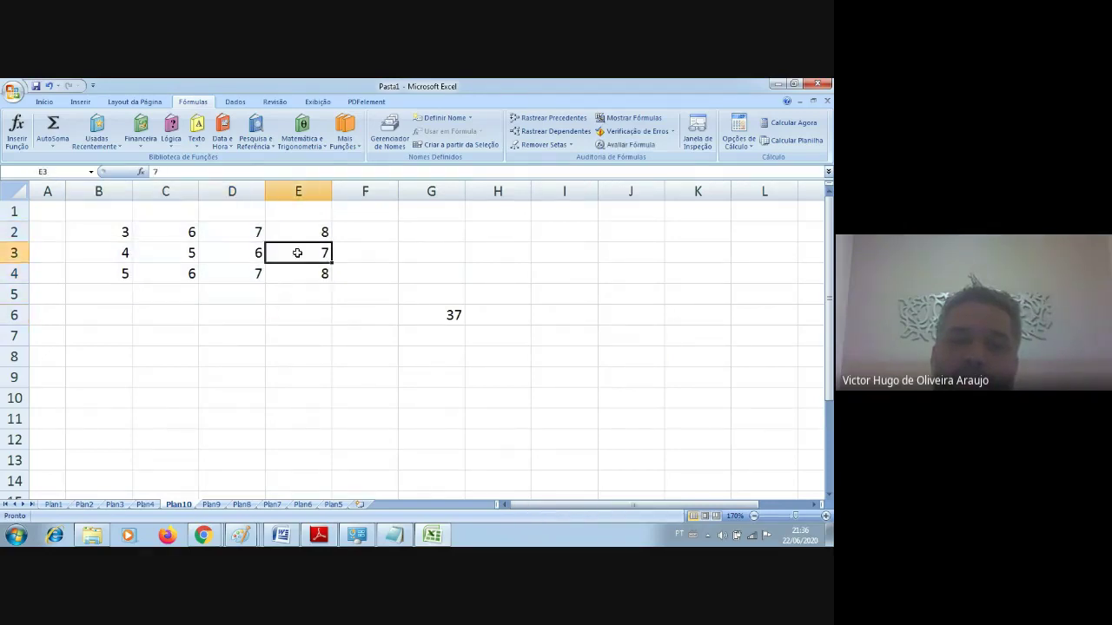
click(300, 227)
click(296, 270)
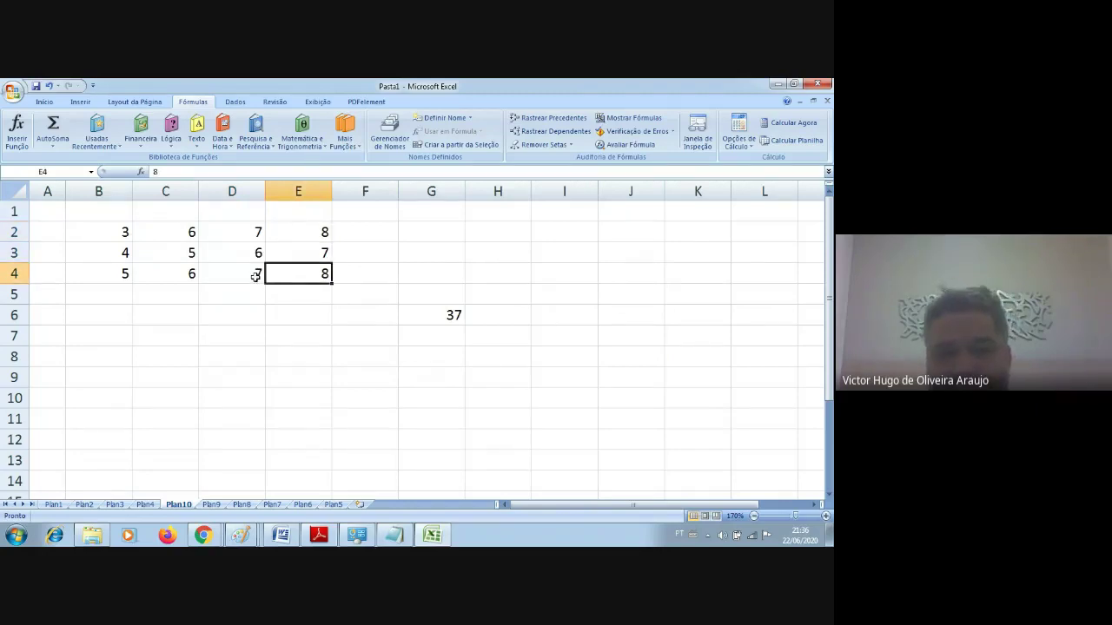
click(256, 276)
click(258, 237)
click(298, 236)
click(301, 276)
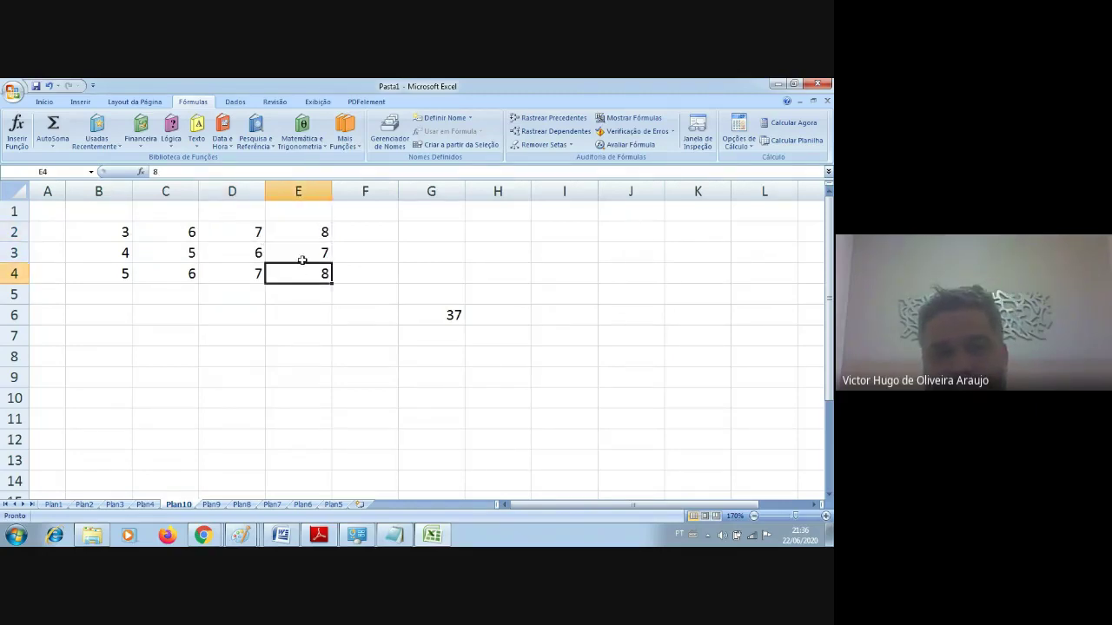
click(302, 260)
click(240, 231)
click(299, 231)
click(295, 260)
click(246, 277)
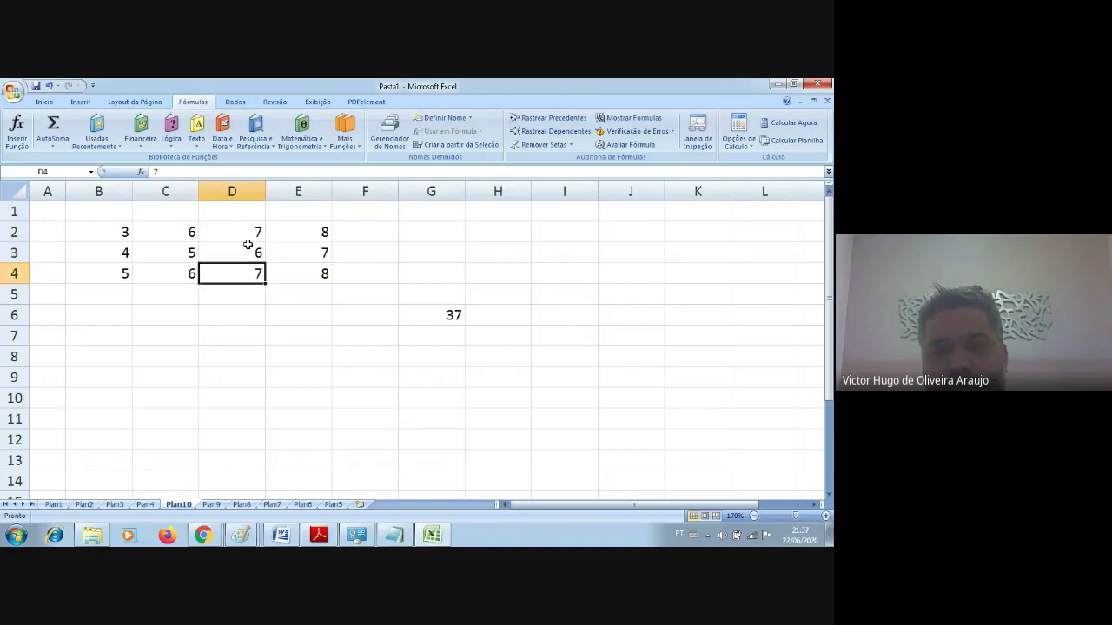
click(258, 231)
click(286, 251)
click(250, 277)
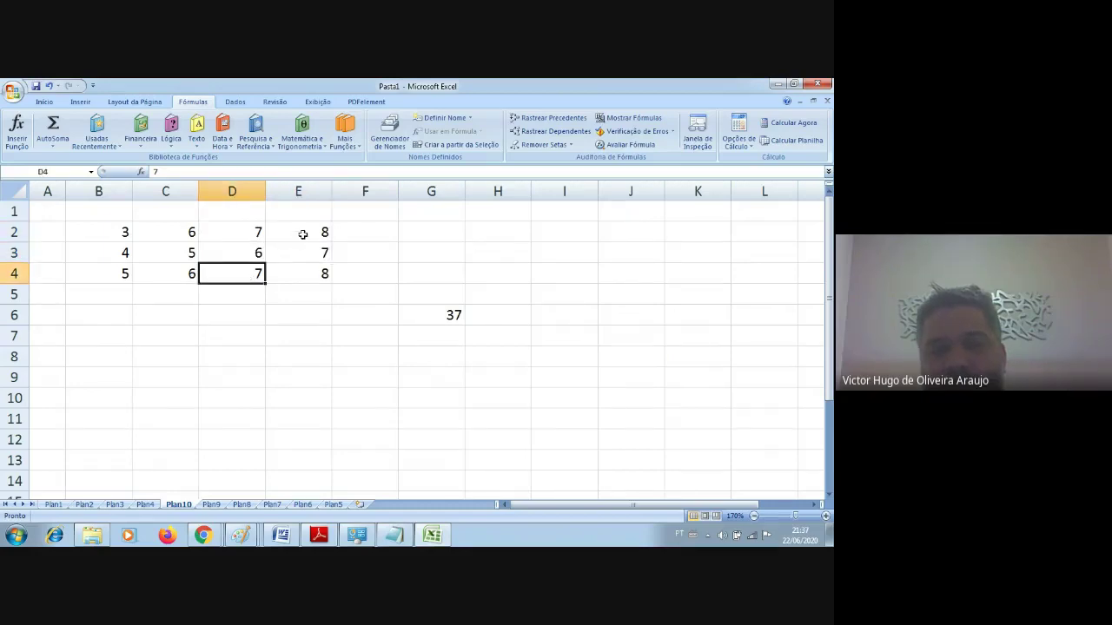
click(302, 273)
- Change the criterion of the SOMASE formula in G6 to ">=6"
click(422, 310)
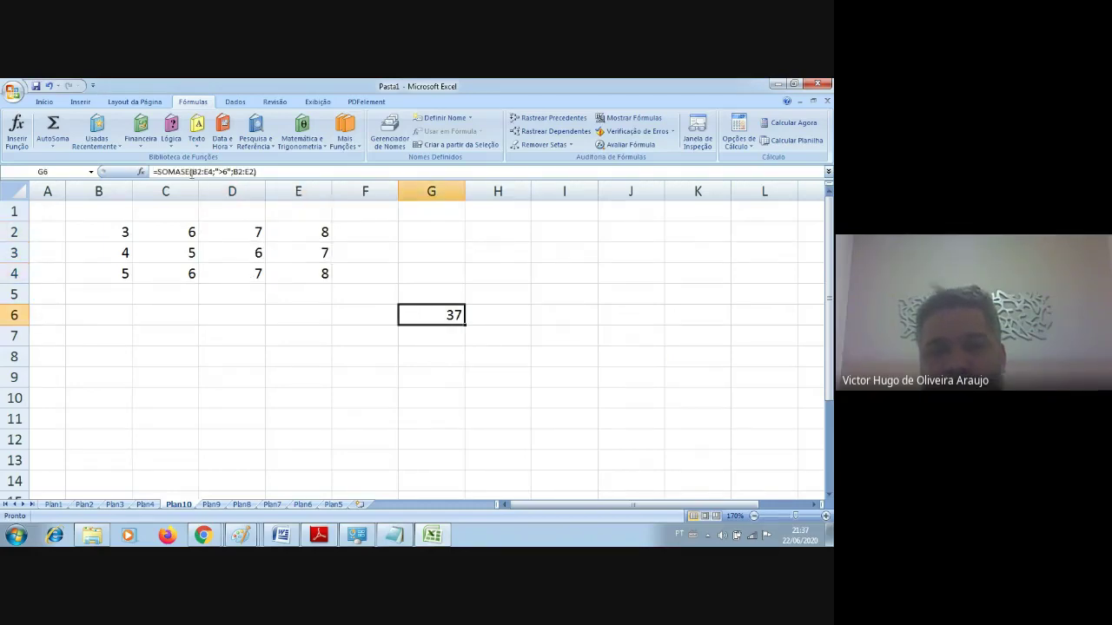
click(192, 172)
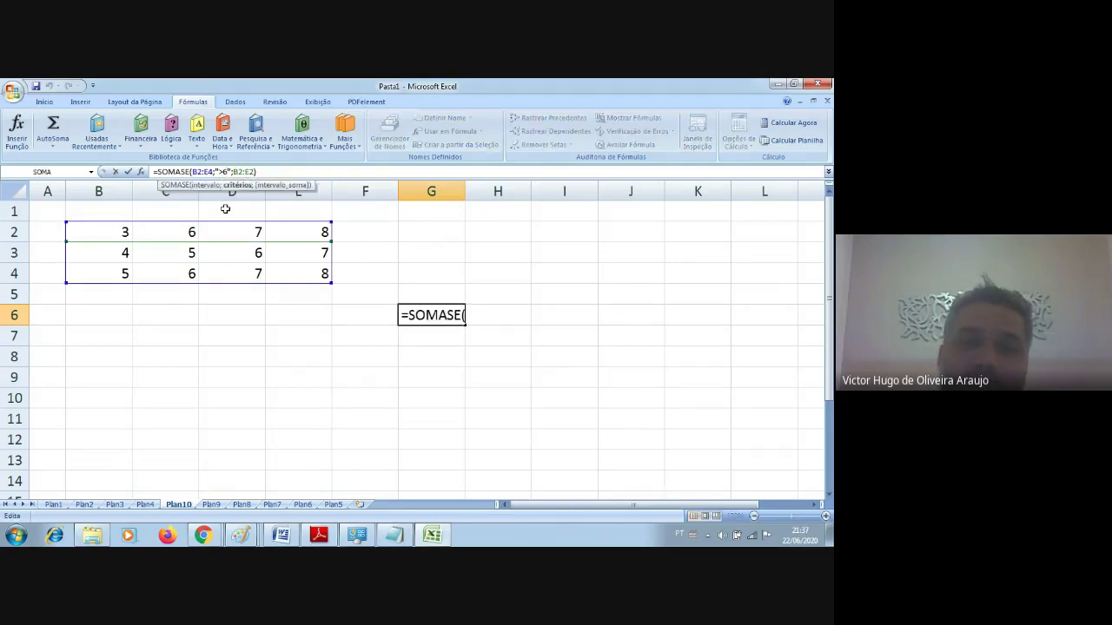
text(=)
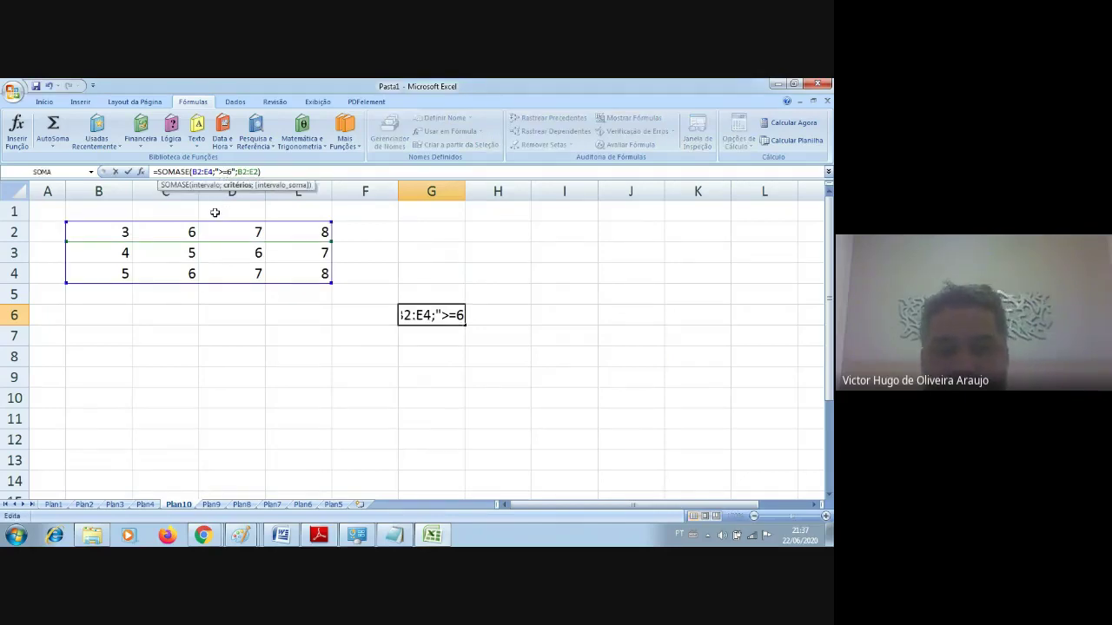
key(Return)
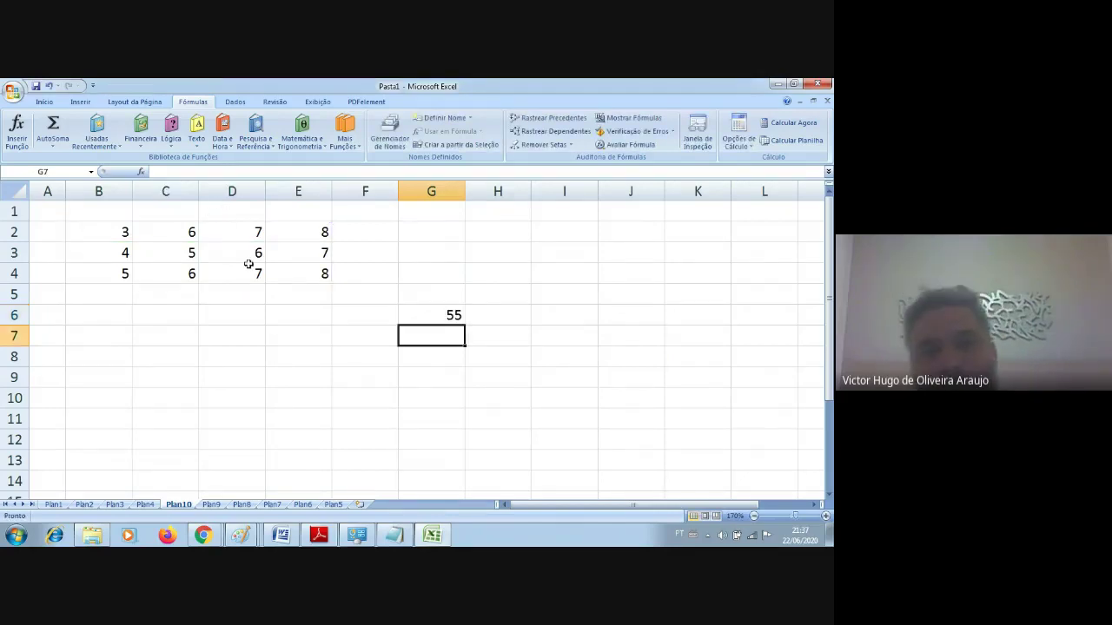
- Check the table cells equal to 6 that the greater-than-or-equal criterion includes in the sum
click(174, 232)
click(223, 247)
click(193, 272)
click(228, 251)
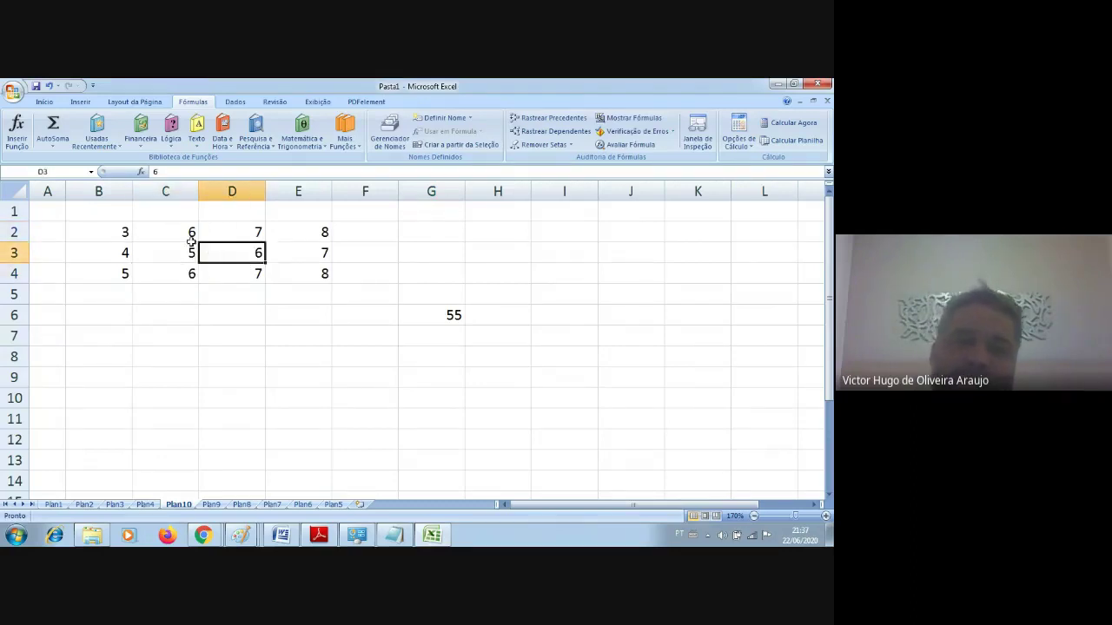
- Go through the cells equal to 6 in column C and review the SOMASE formula in G6
click(189, 234)
click(218, 249)
click(178, 278)
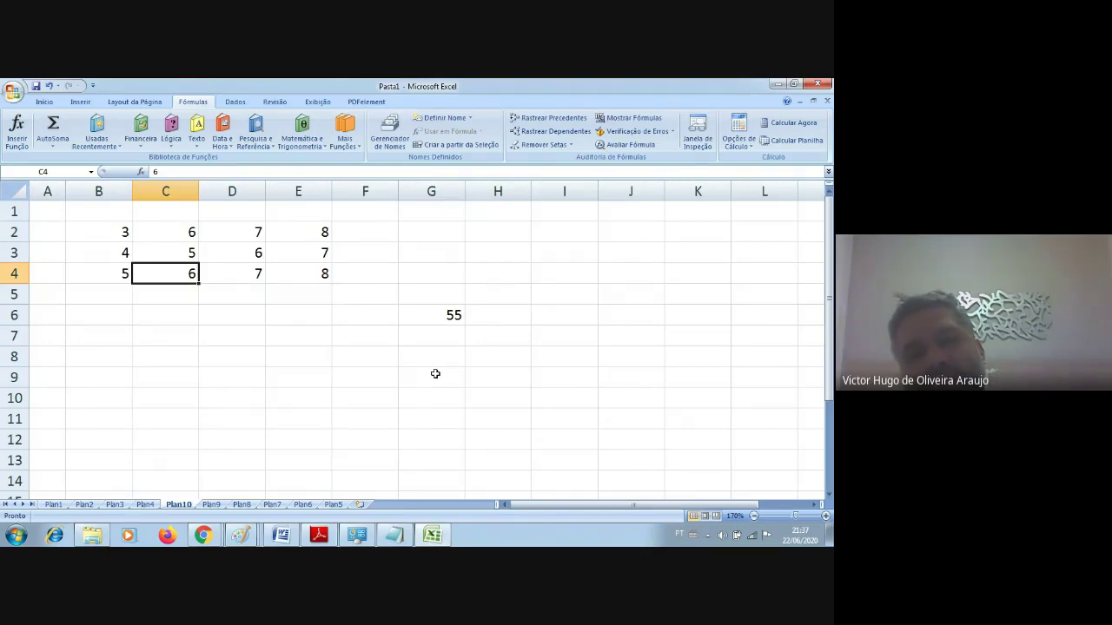
click(436, 314)
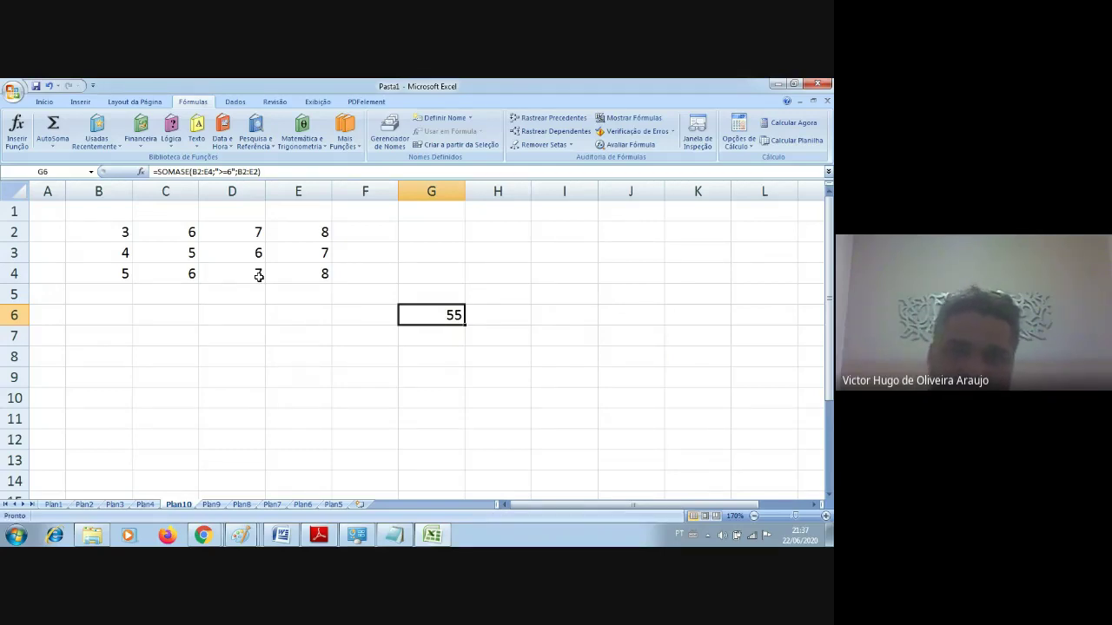
click(219, 376)
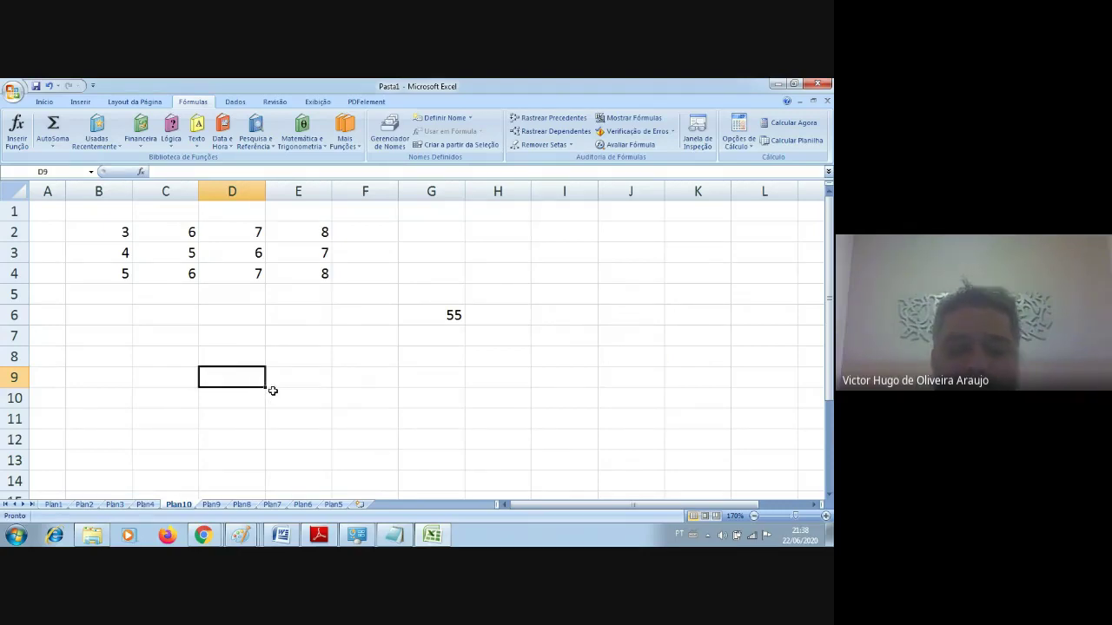
text(=)
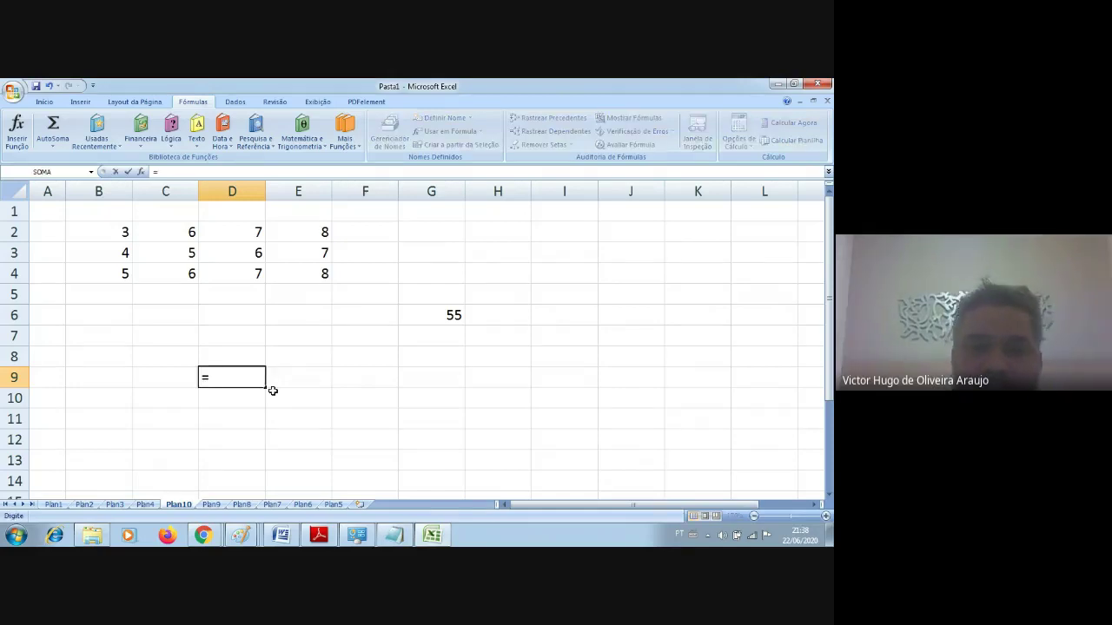
key(BackSpace)
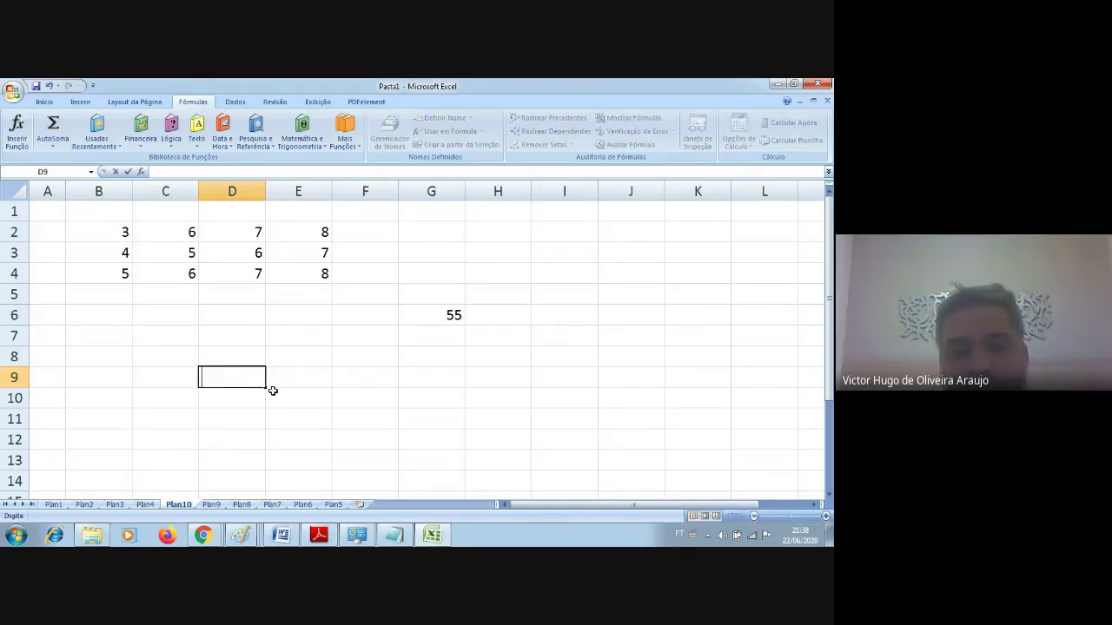
- Enter the formula =soma(b2:e2) in F2 to total the first row of the table
click(357, 237)
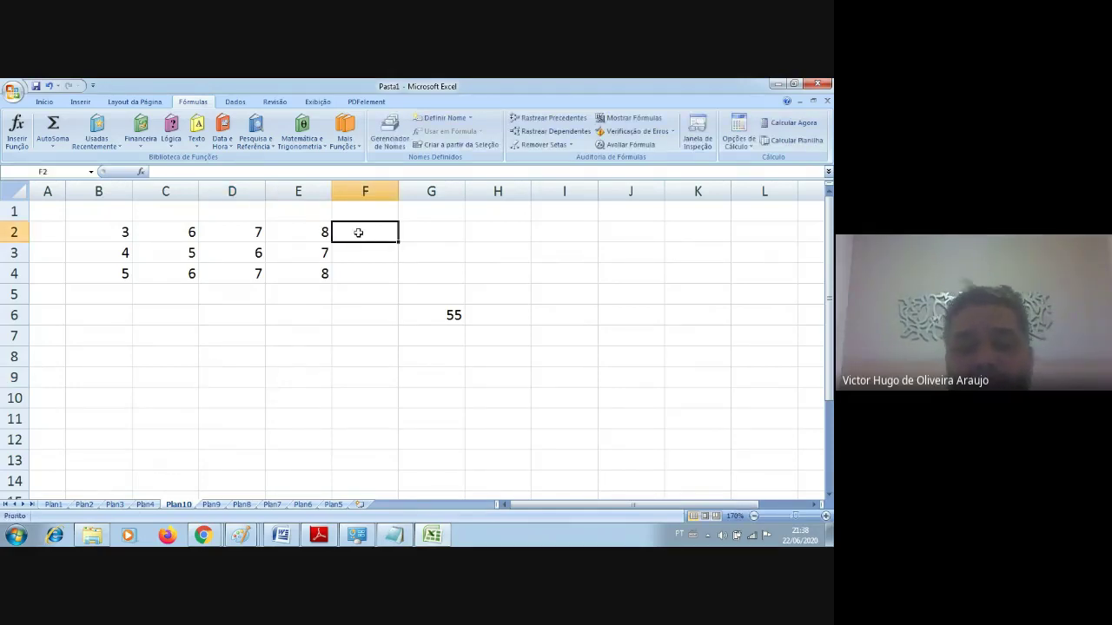
text(=)
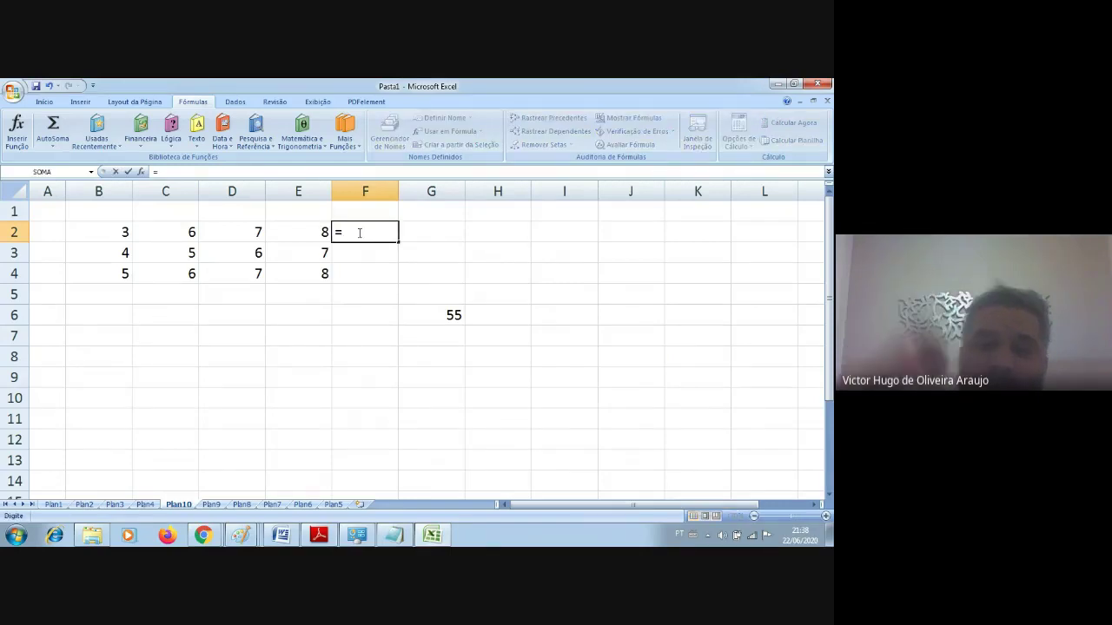
text(s)
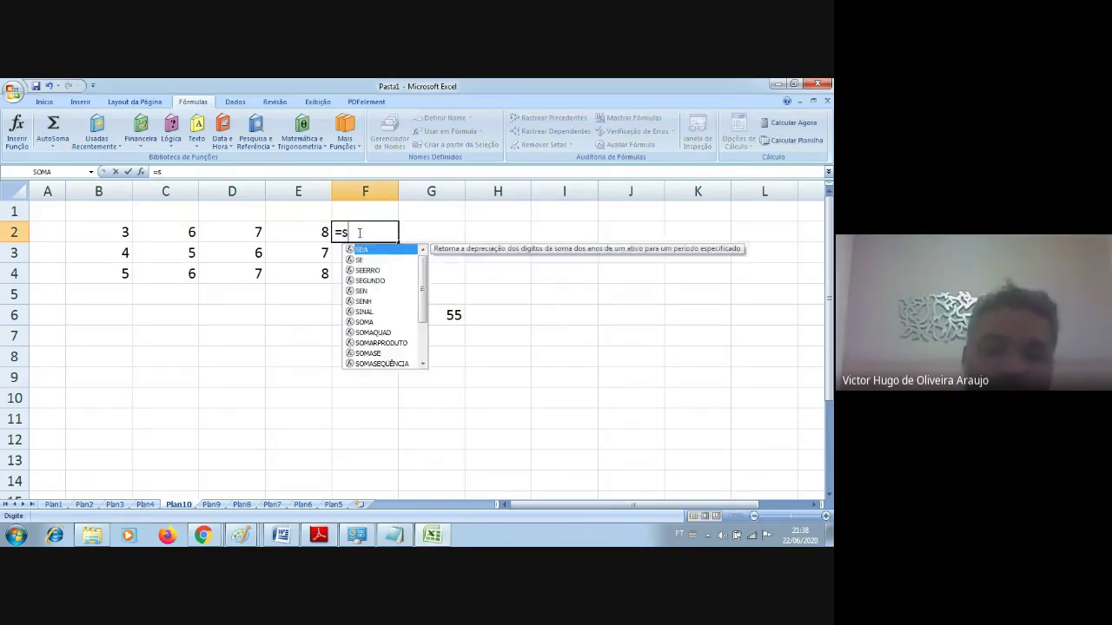
text(oma9)
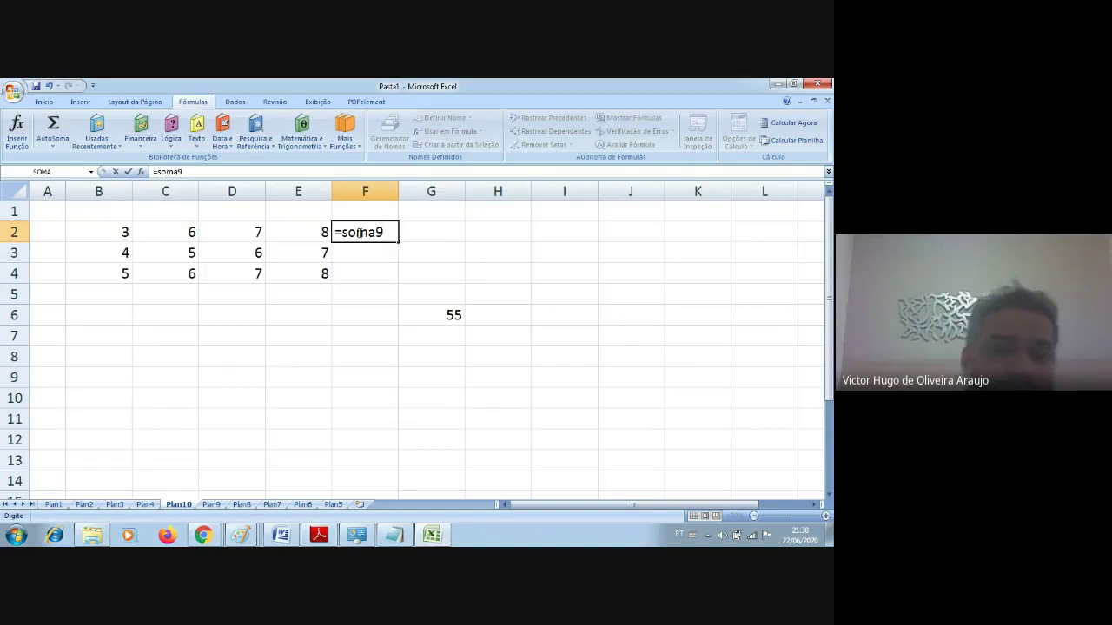
text(b2)
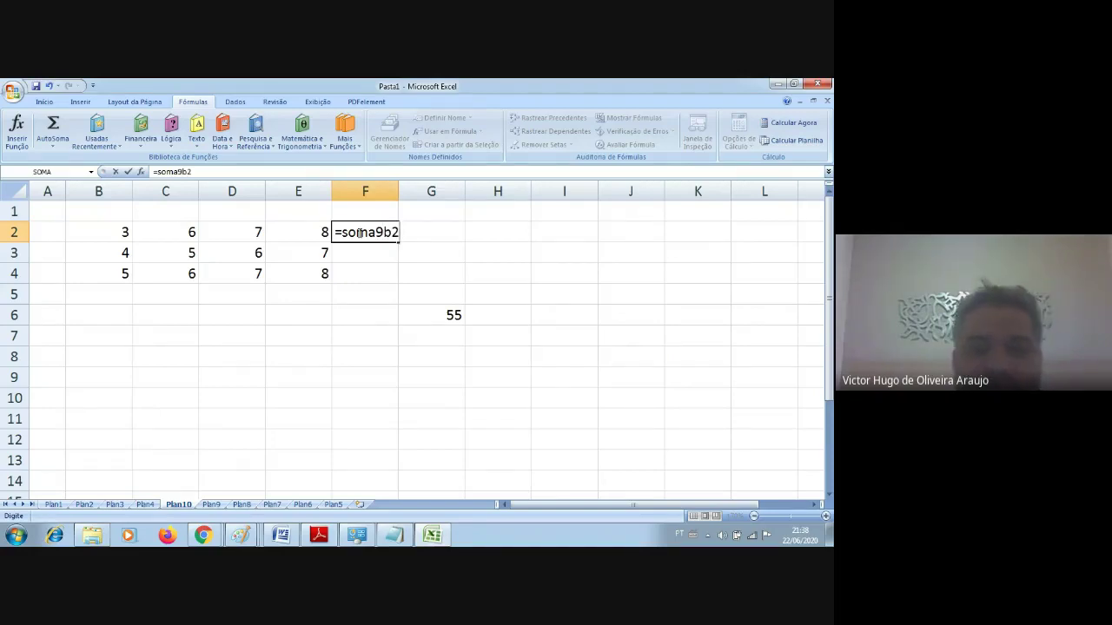
key(BackSpace)
key(BackSpace)
key(BackSpace)
text((b)
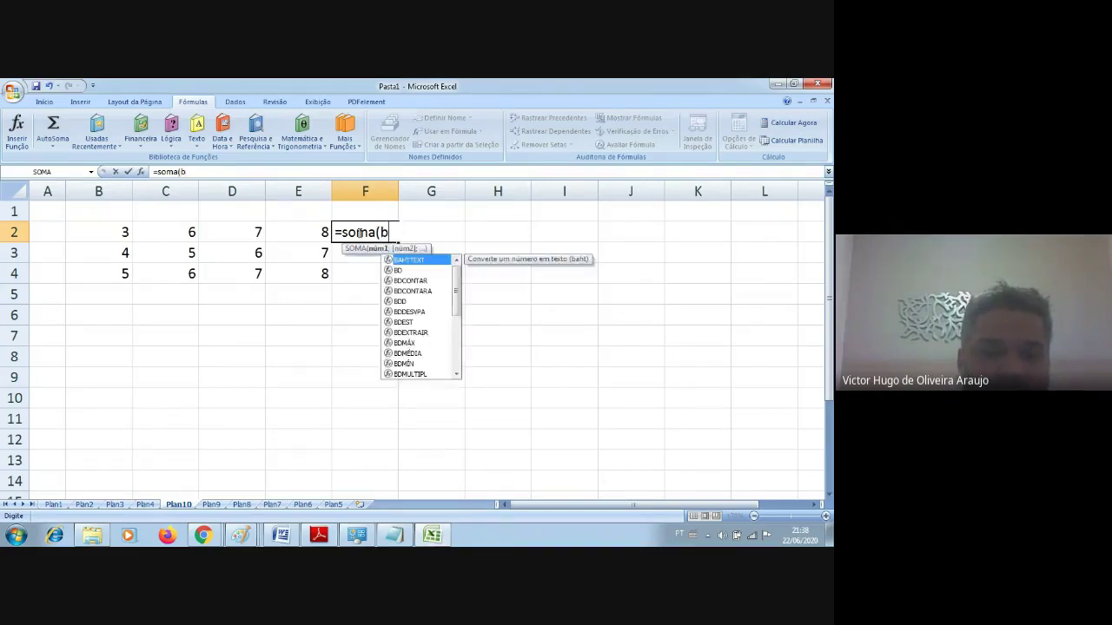
text(2:)
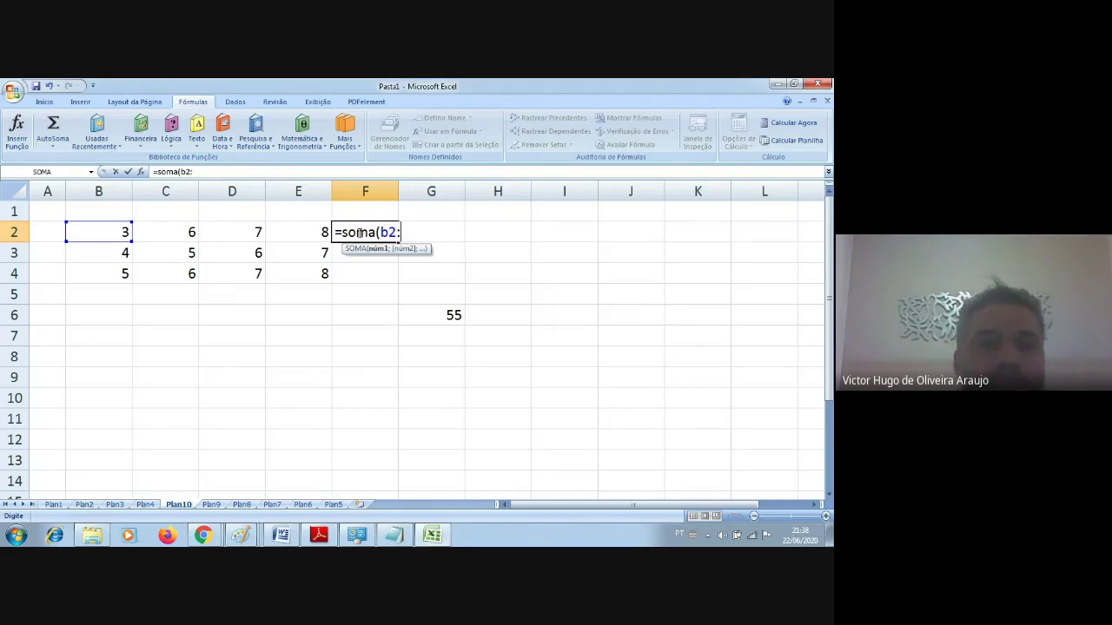
text(e2))
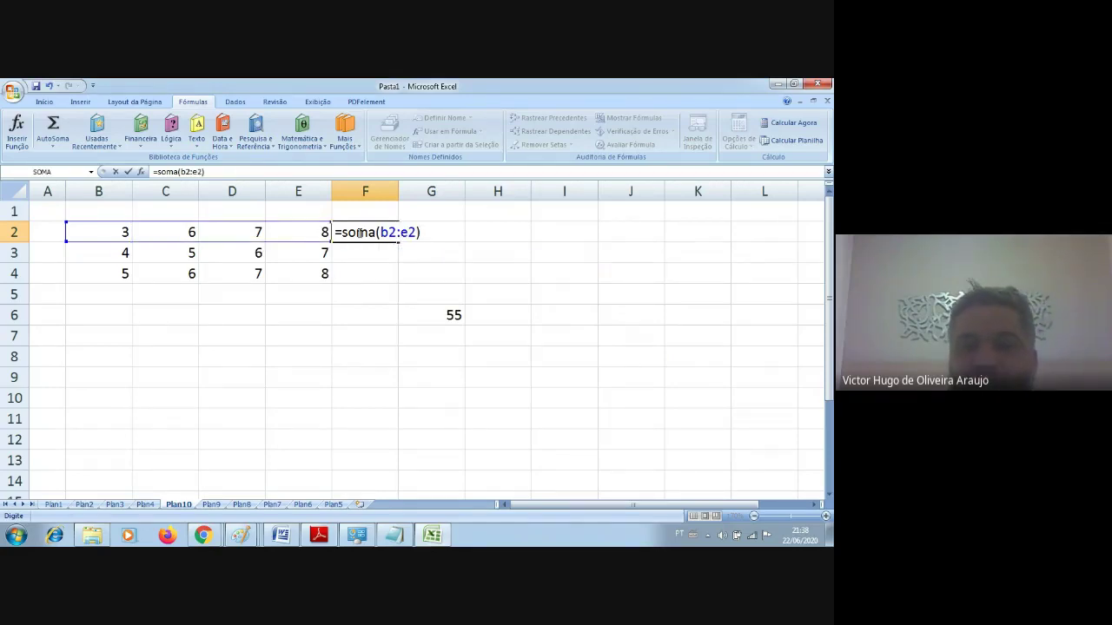
key(Return)
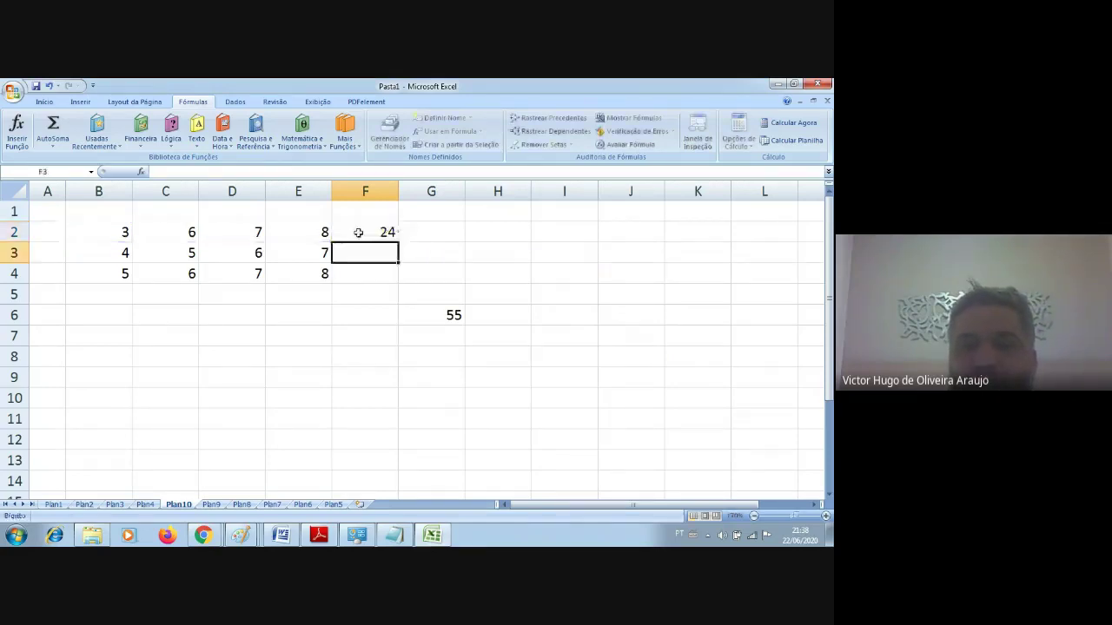
- Enter =se(f2>=25;"bom";"ruim") in G2 to classify the first row's total
click(439, 236)
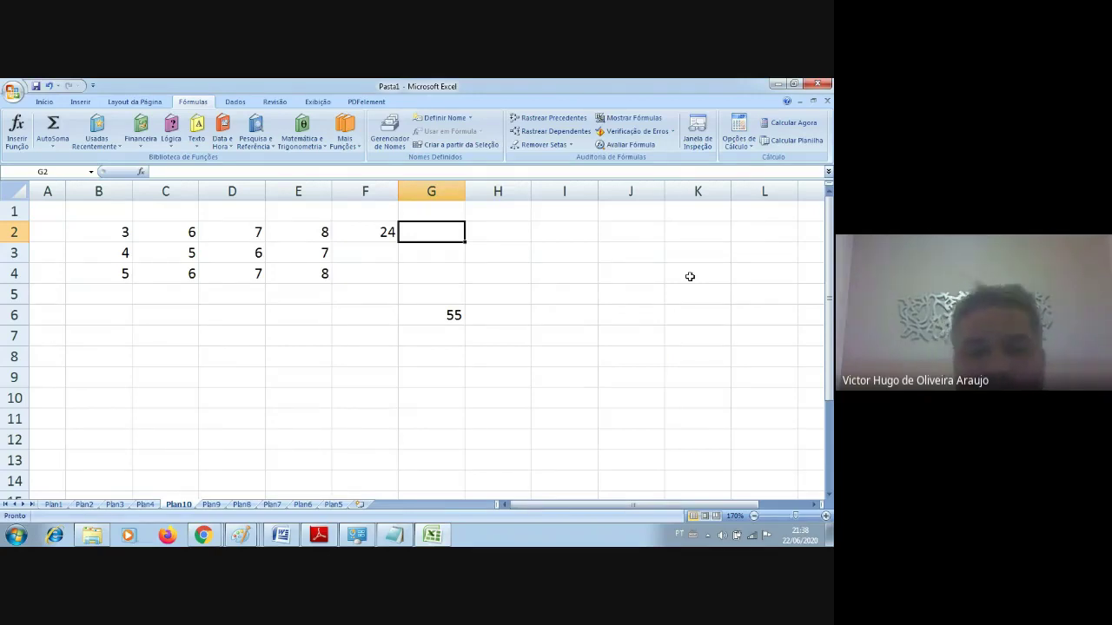
text(=)
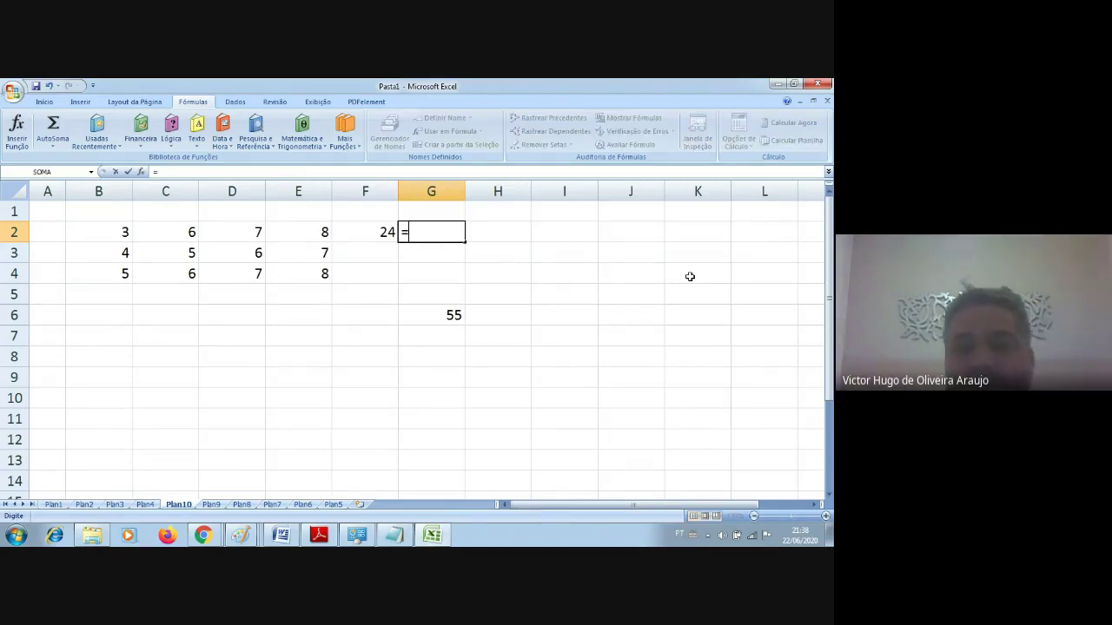
text(se)
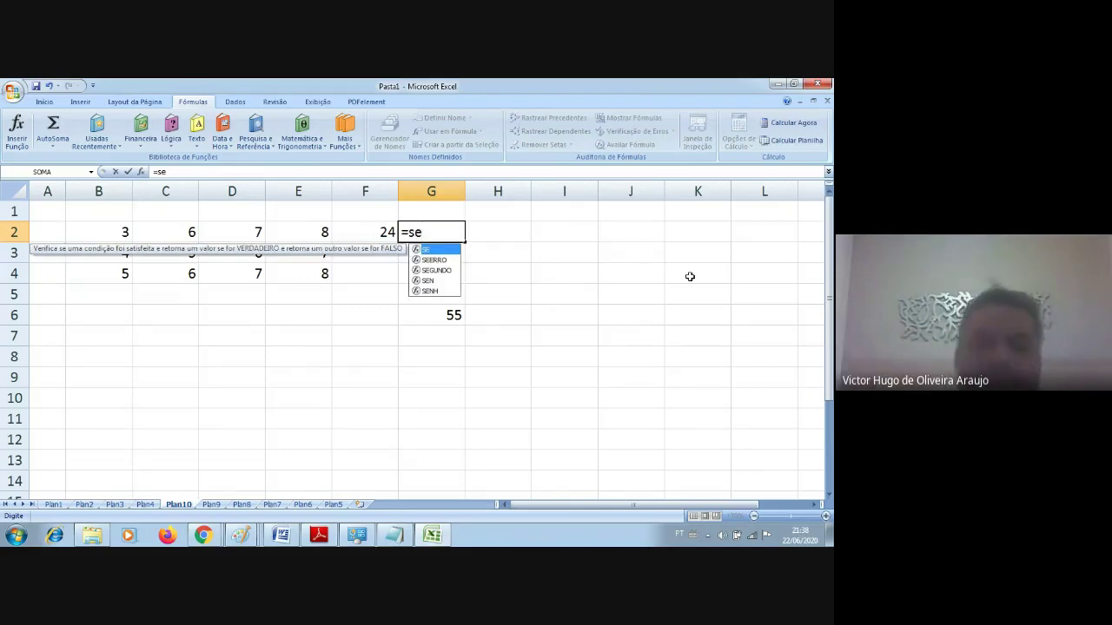
text(()
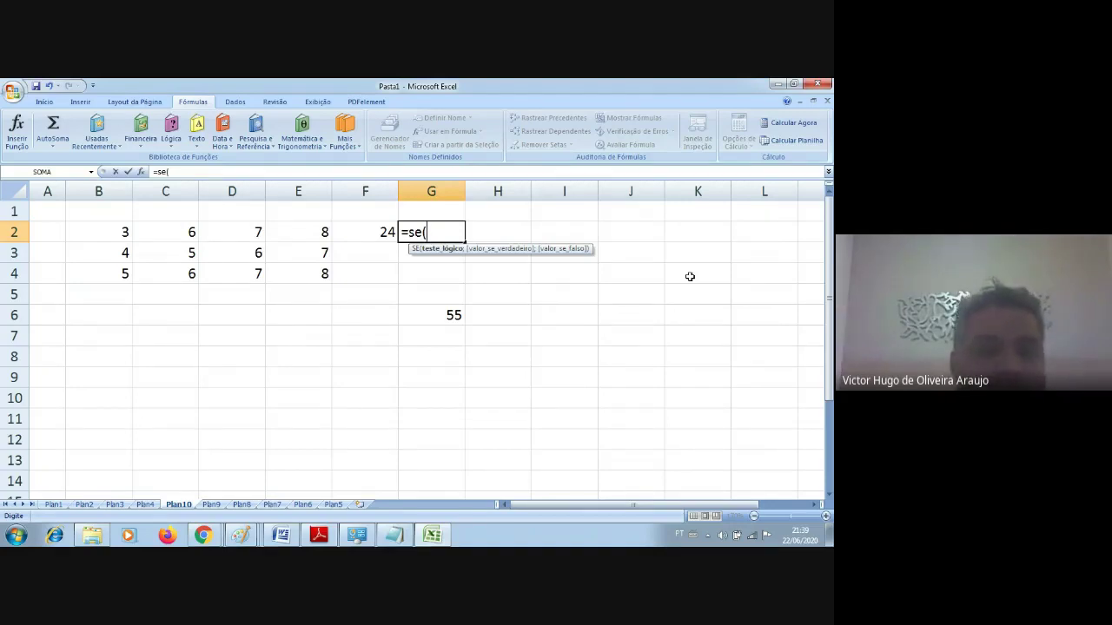
text(f)
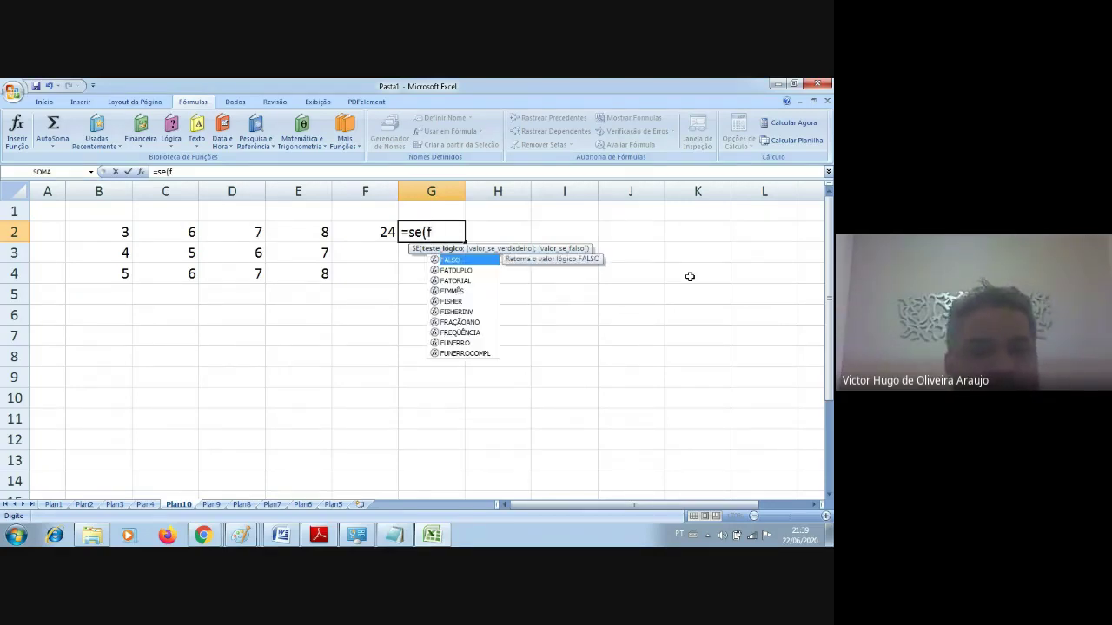
text(2)
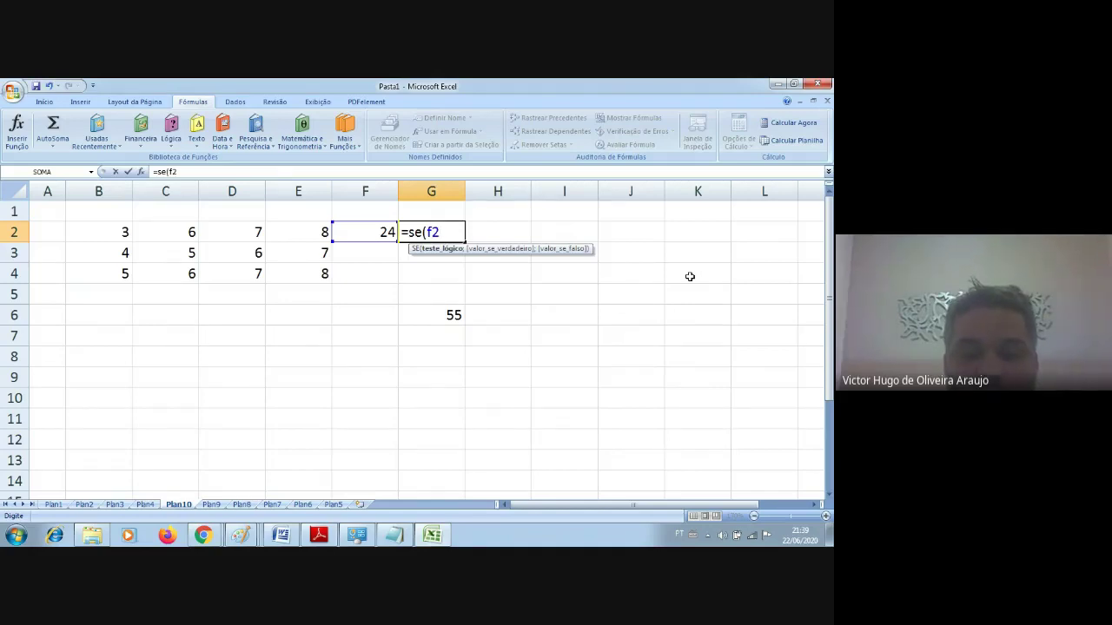
text(>=25)
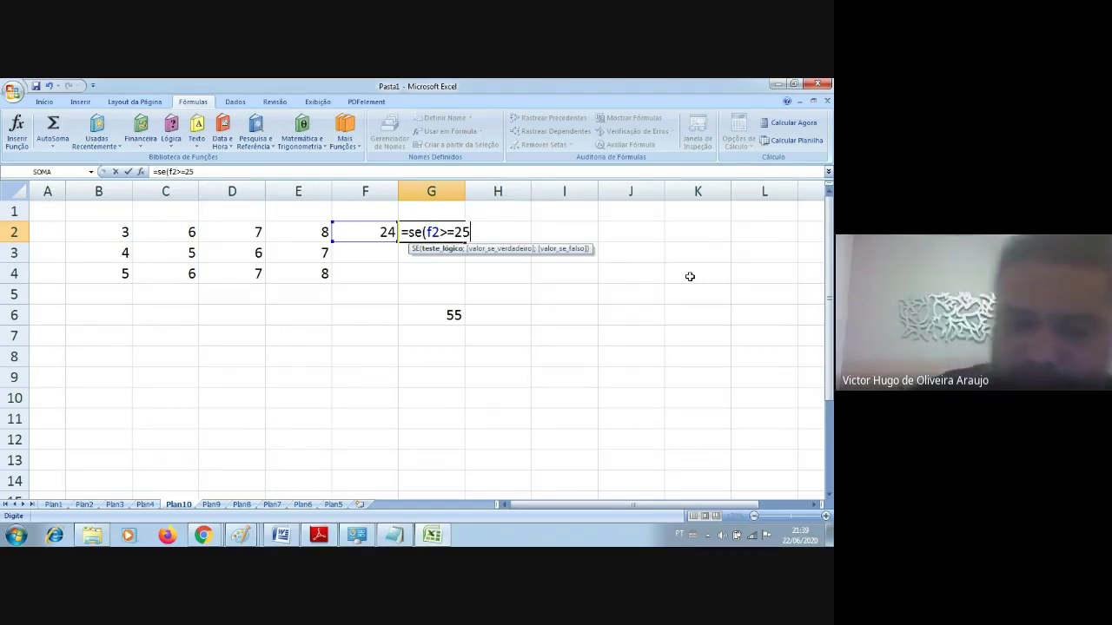
text(;)
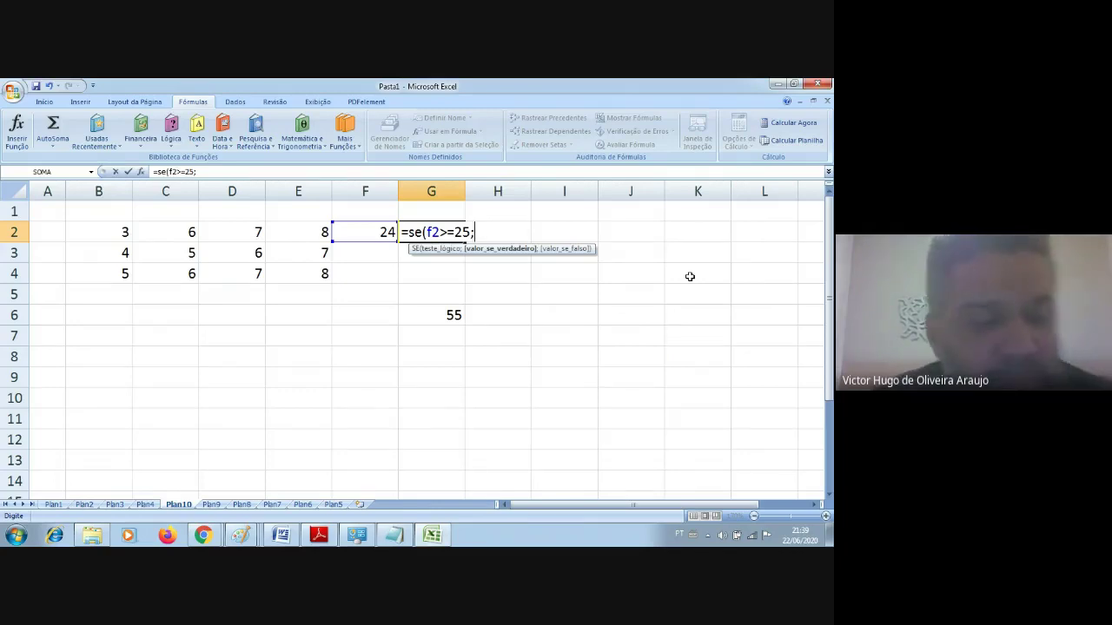
text(")
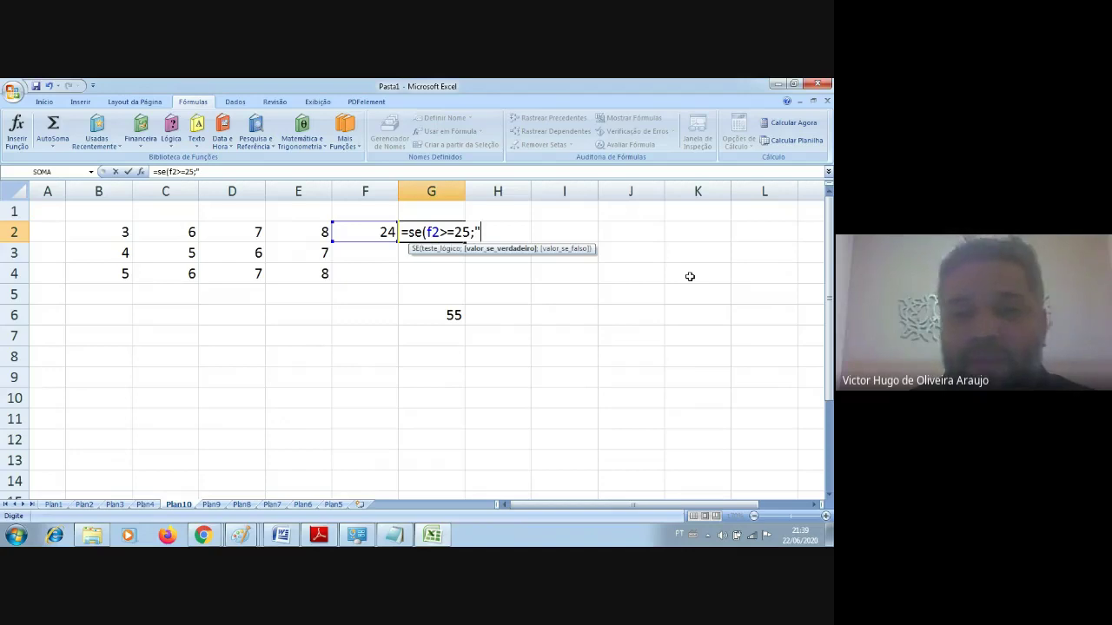
text(bom")
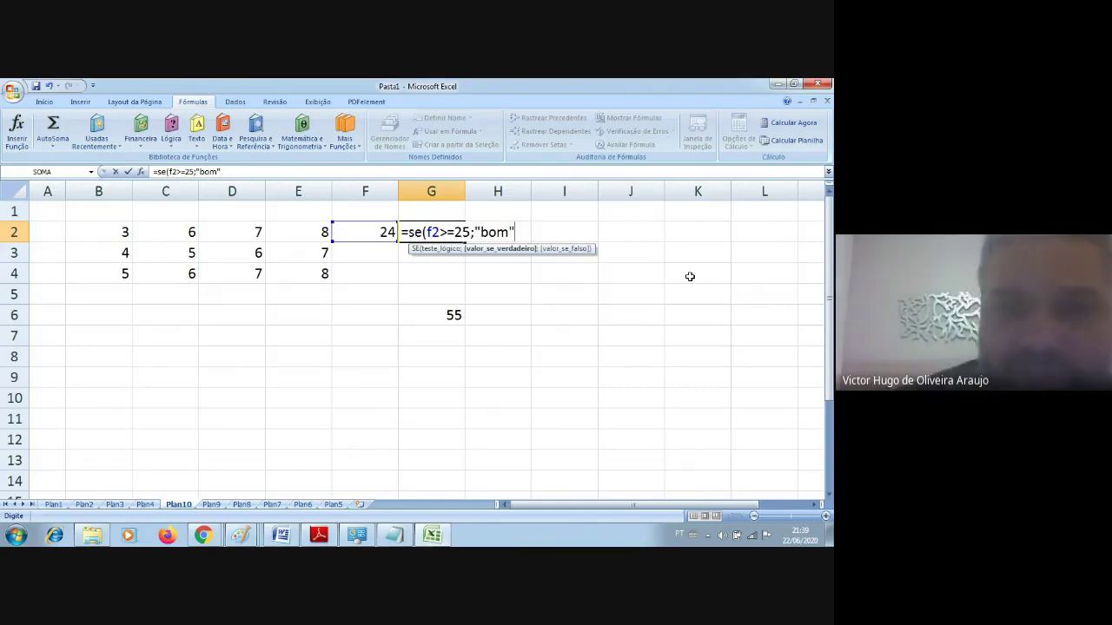
text(;)
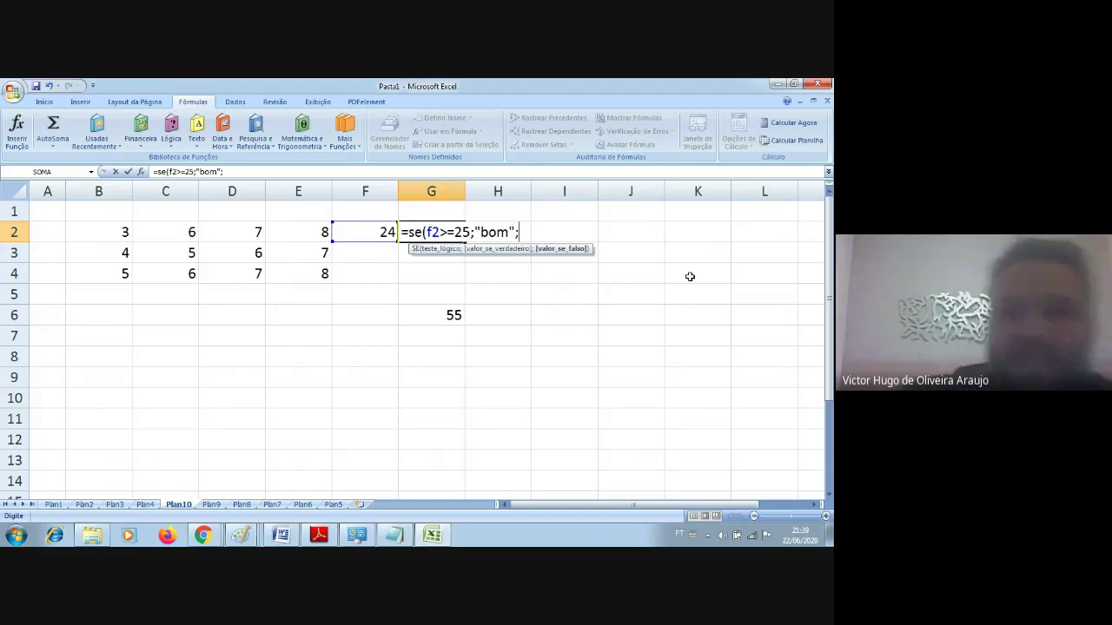
text(")
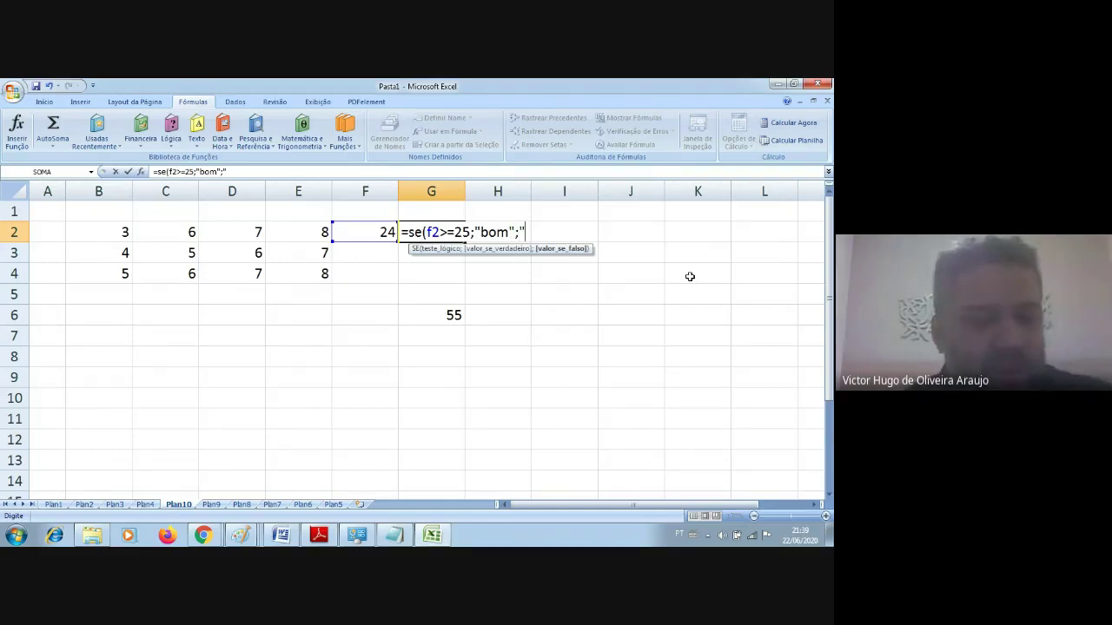
text(ruim")
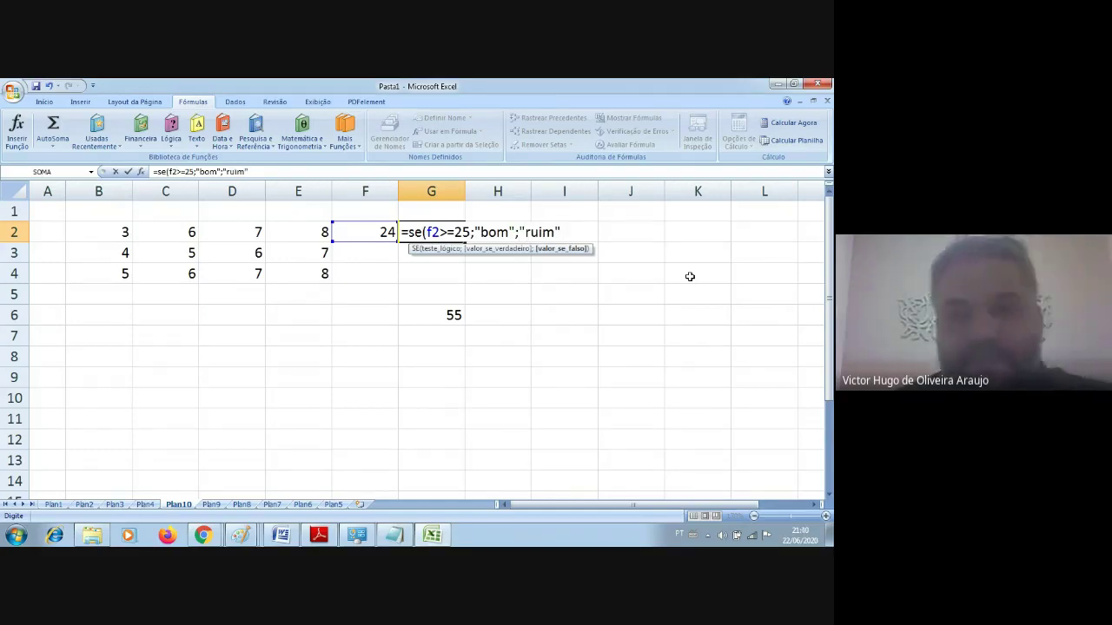
text())
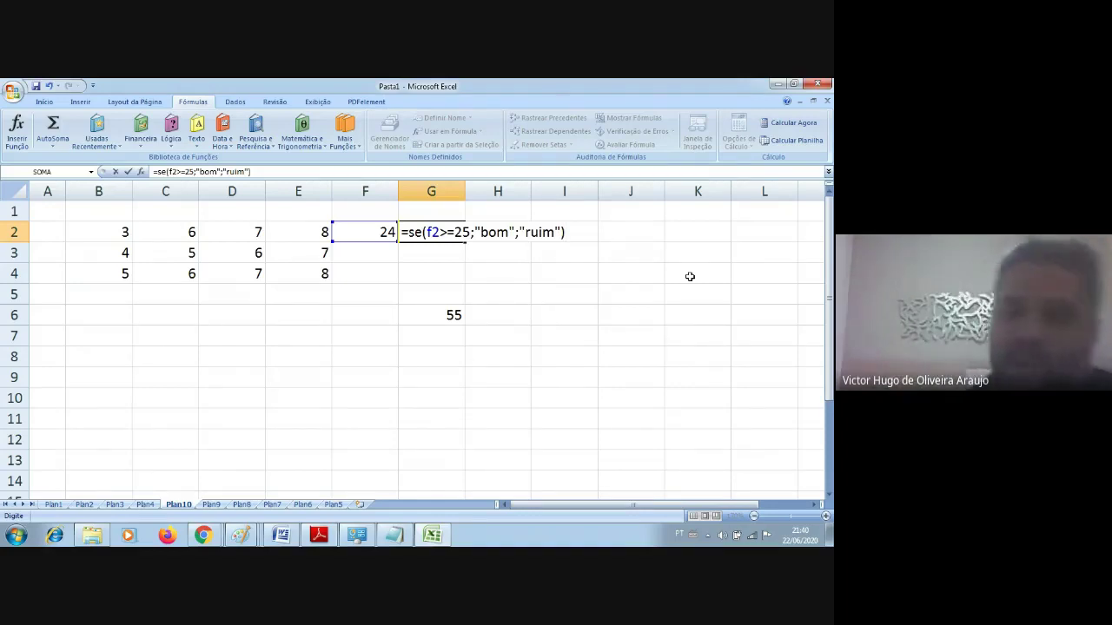
key(Return)
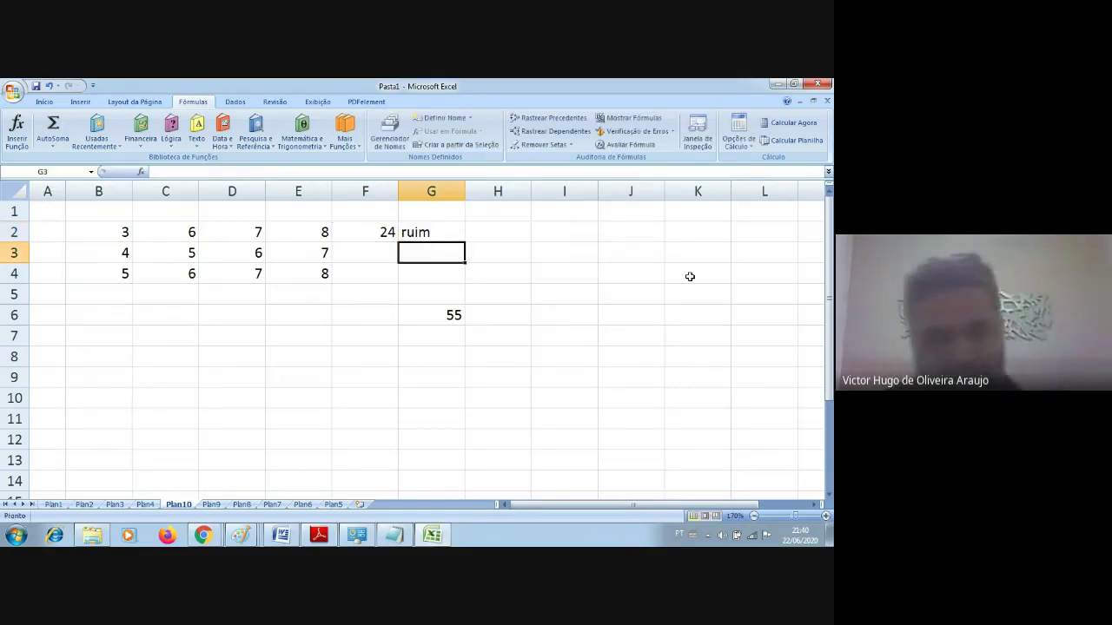
- Enter the formula =media(b3:e3) in F3 to average the second row of the table
click(358, 249)
text(=)
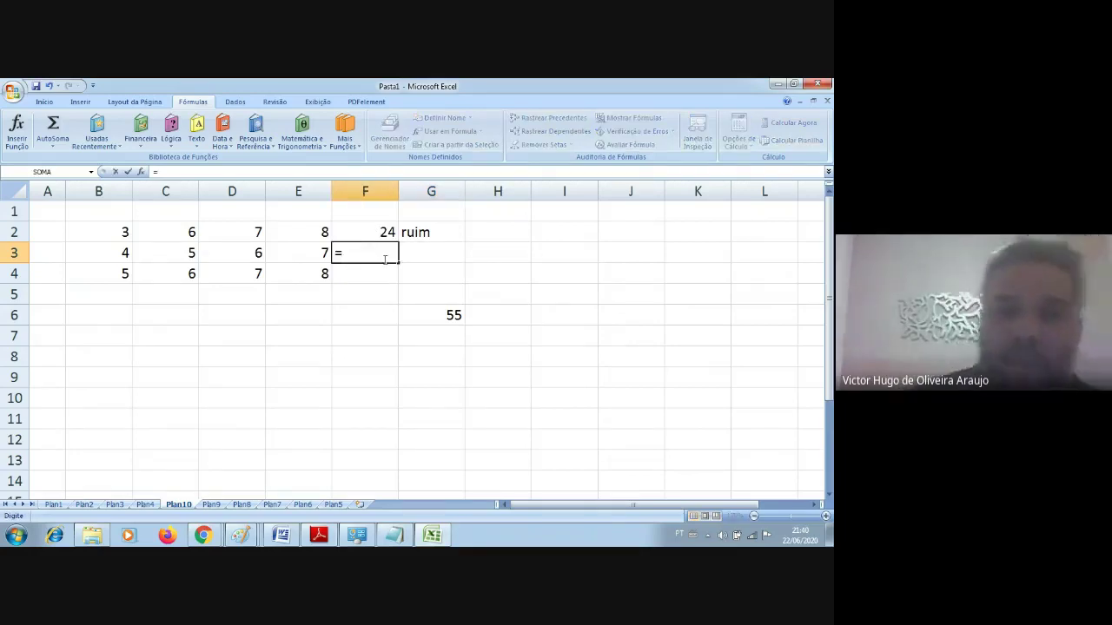
text(média)
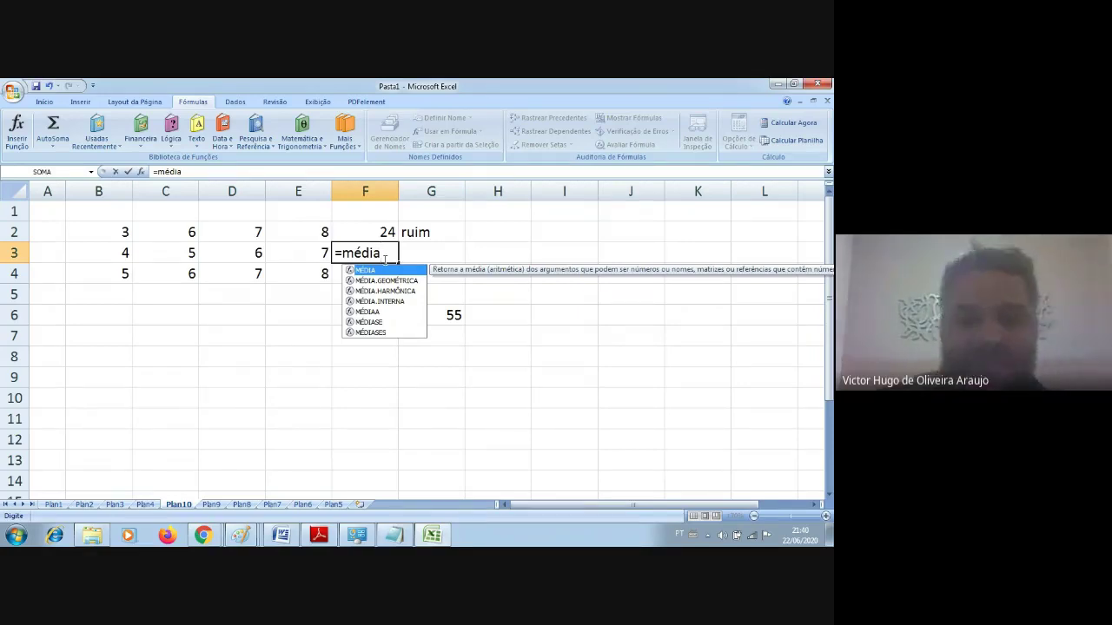
key(BackSpace)
key(BackSpace)
key(BackSpace)
key(BackSpace)
text(edia()
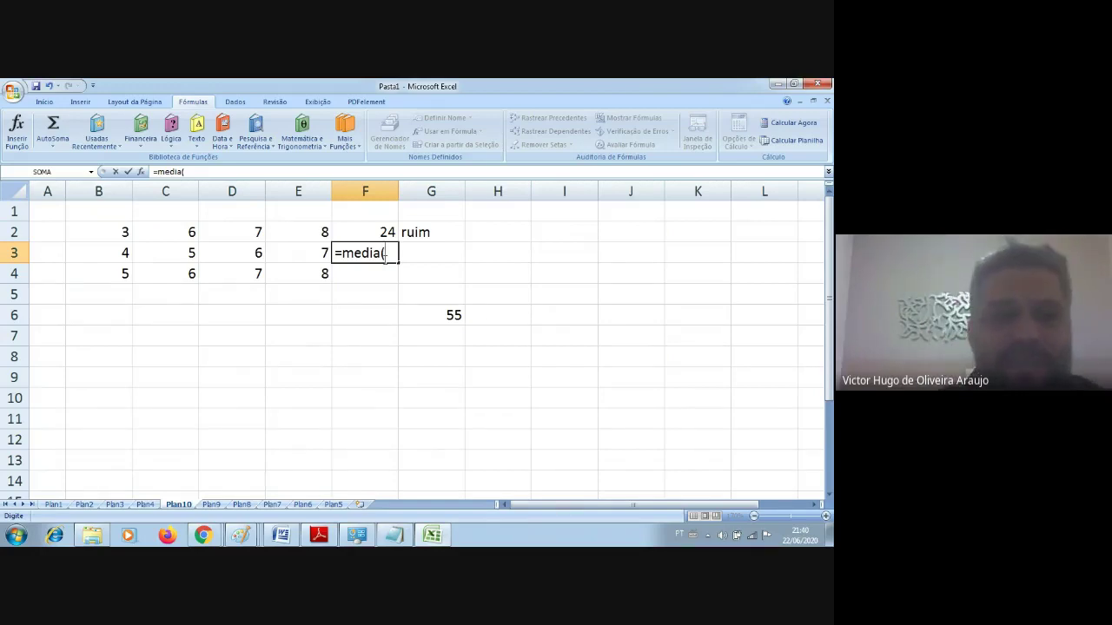
text(b3)
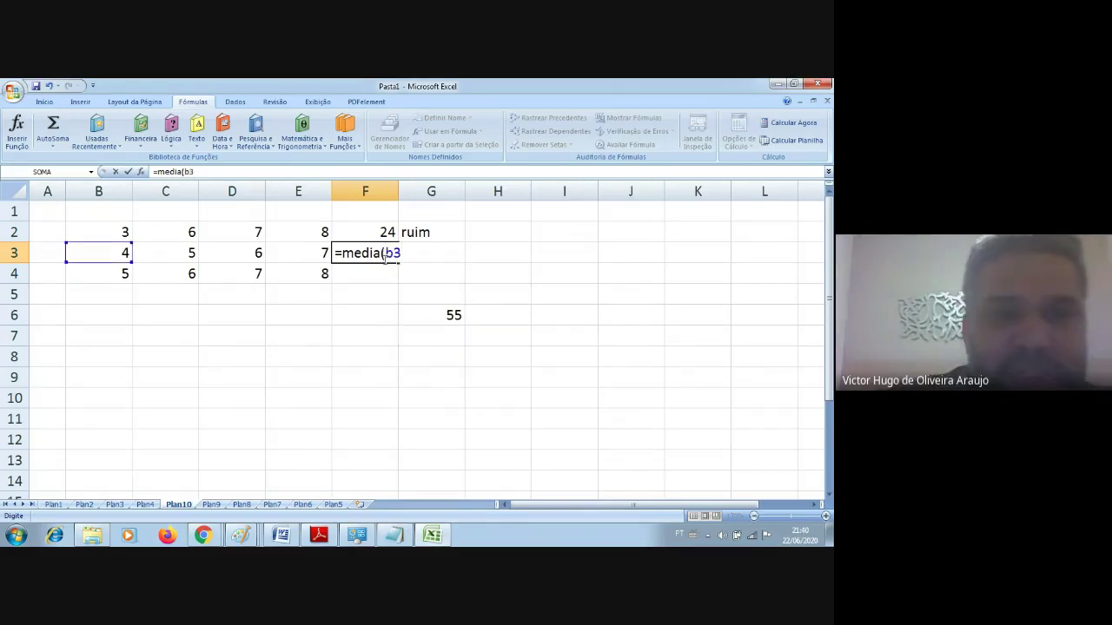
text(:)
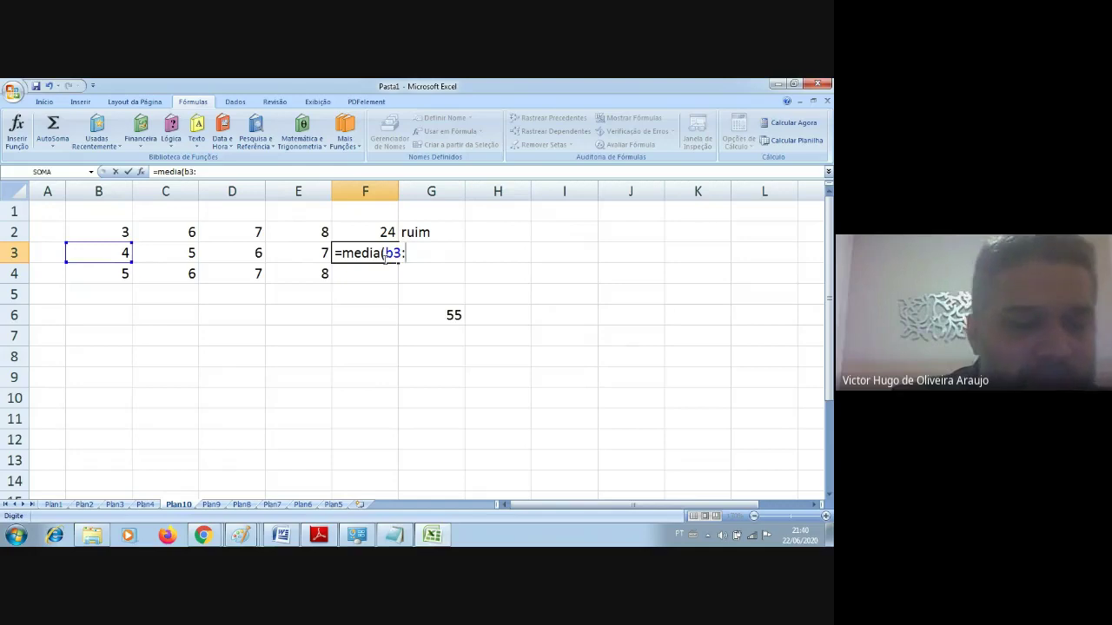
text(e3)
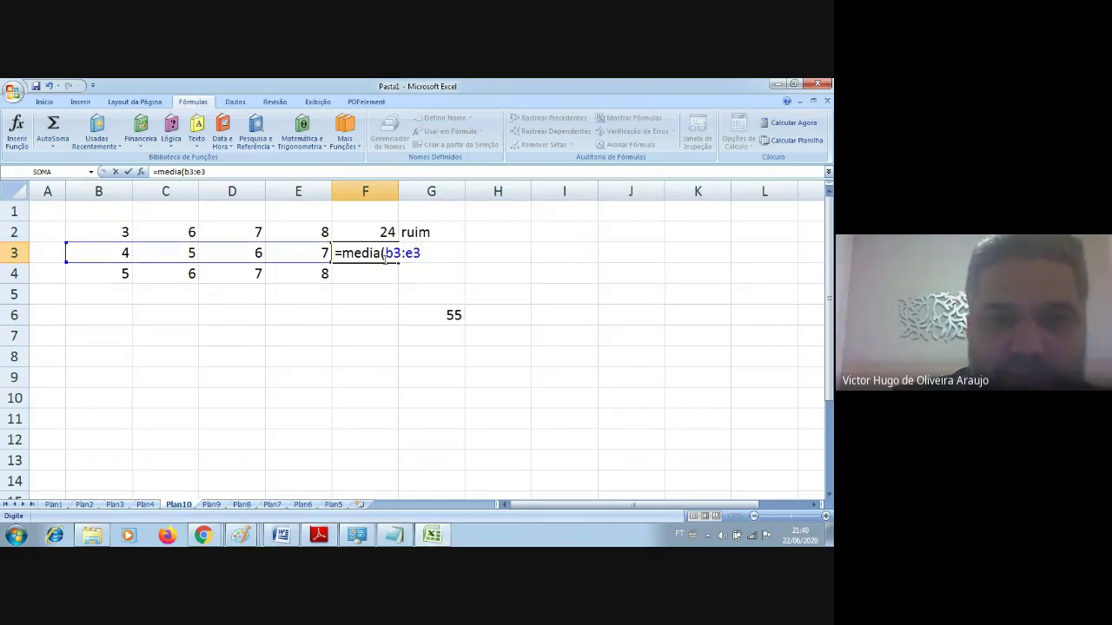
text())
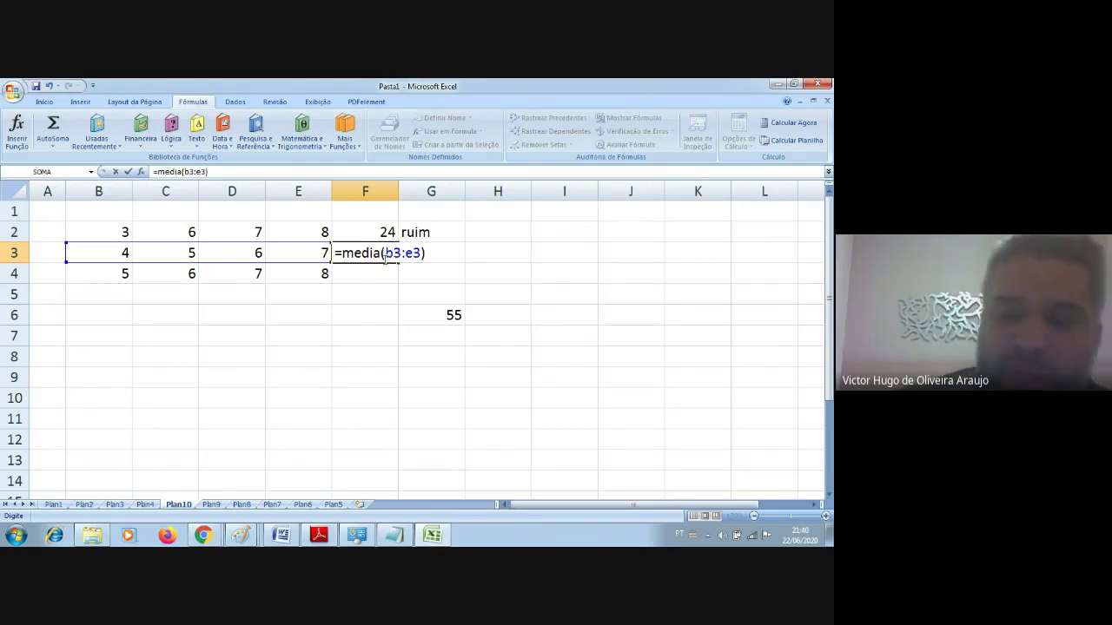
key(Return)
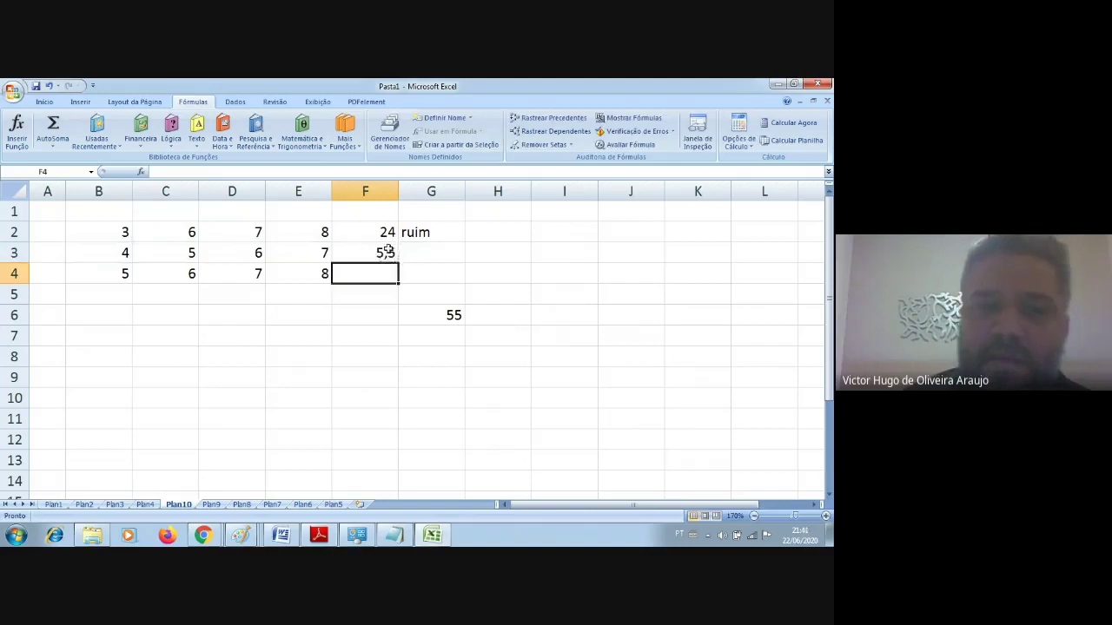
- Compare the row total in F2 with the row average in F3 and review their formulas
click(388, 251)
click(377, 231)
click(374, 249)
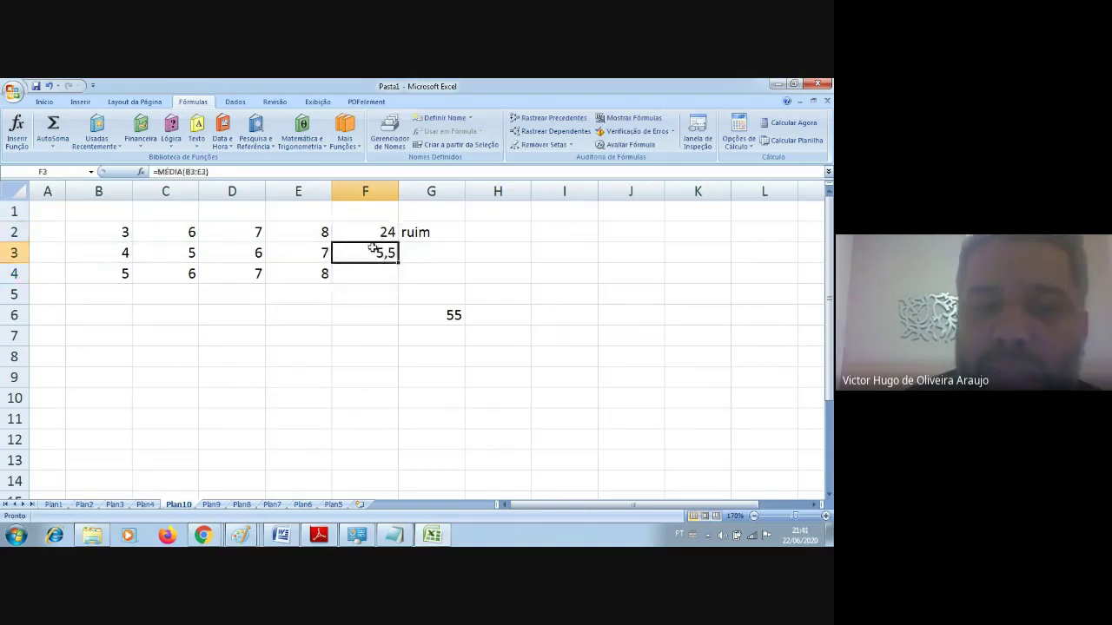
click(384, 229)
click(364, 250)
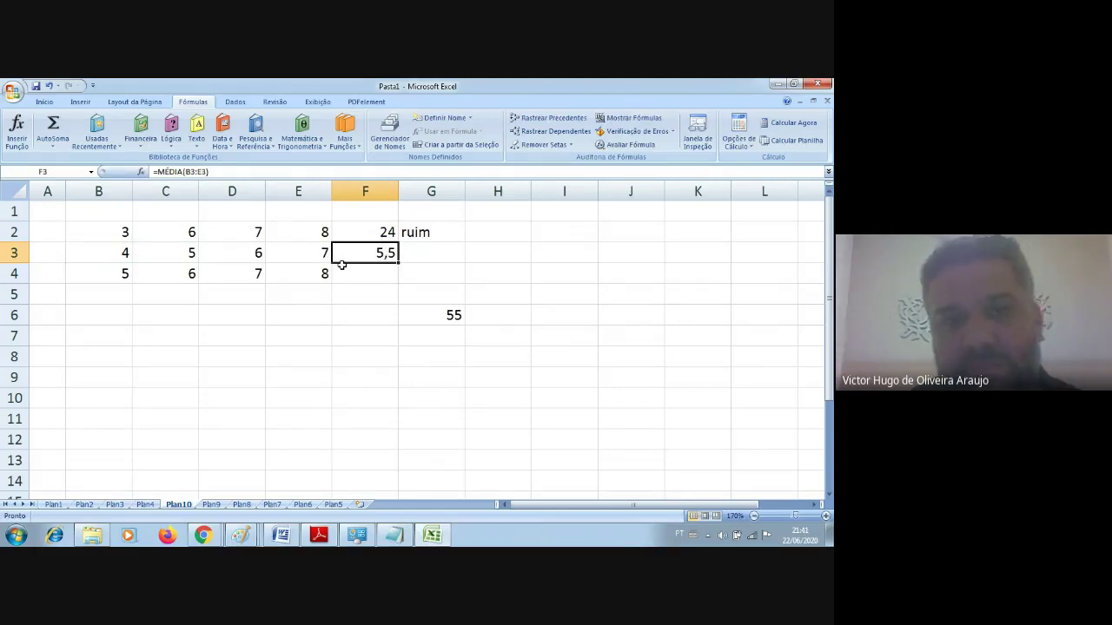
- Enter =se(f4>=5;"aprovado";"recuperação") in G3 and widen column G to fit the text
click(417, 255)
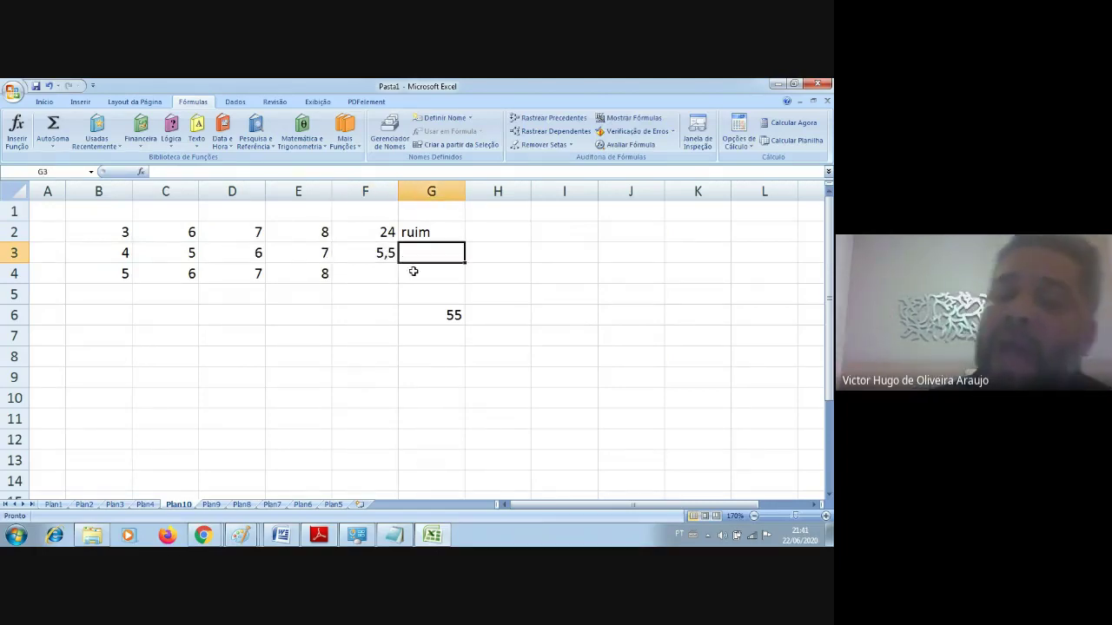
text(=)
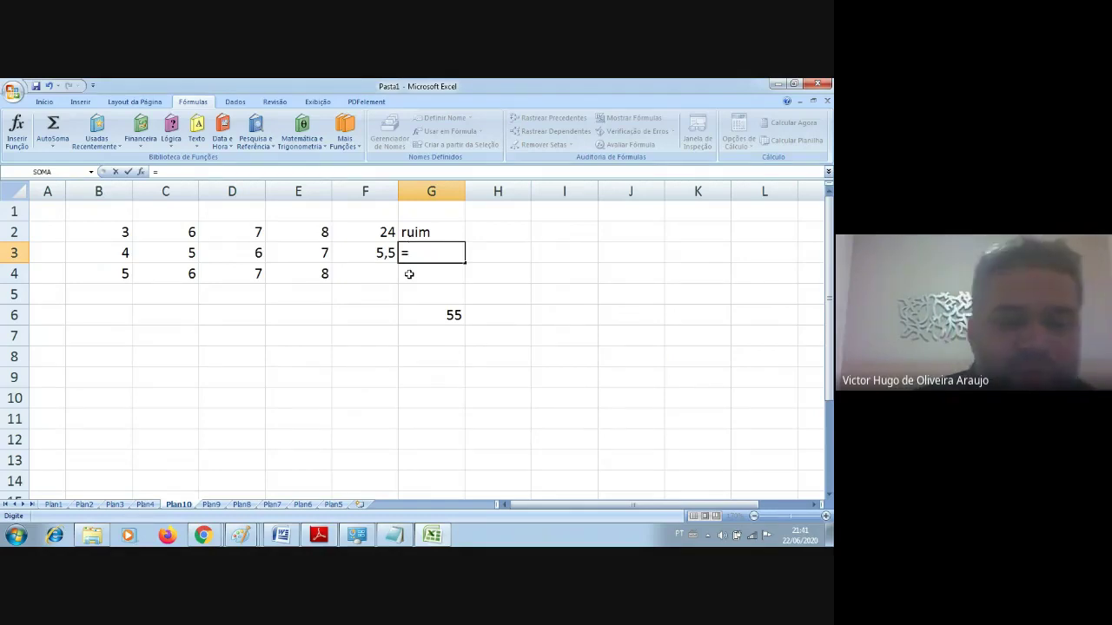
text(se)
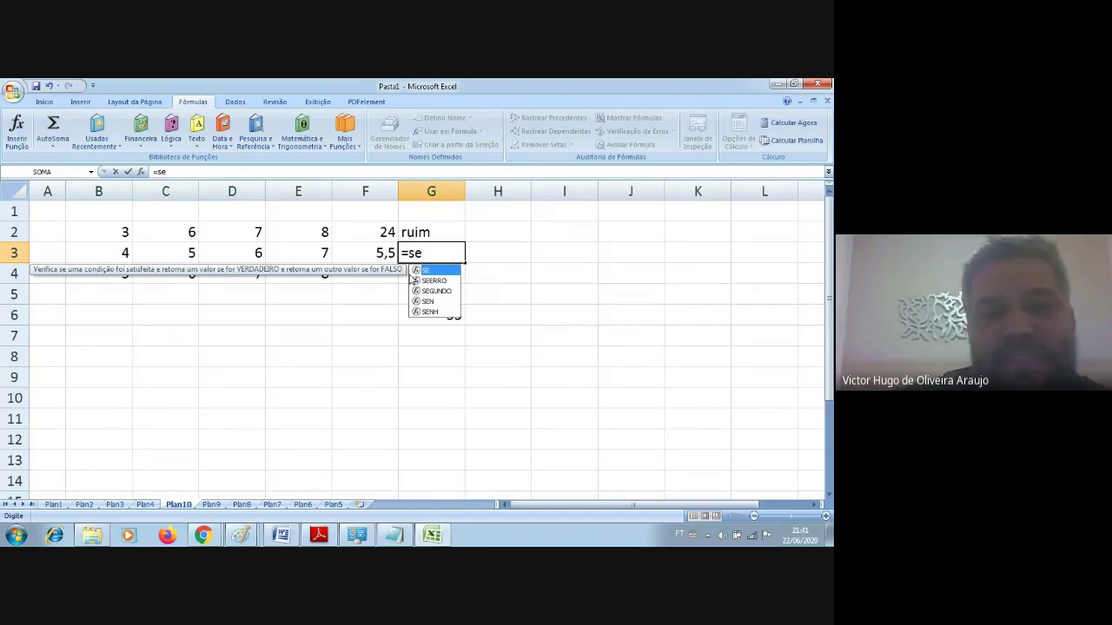
text(()
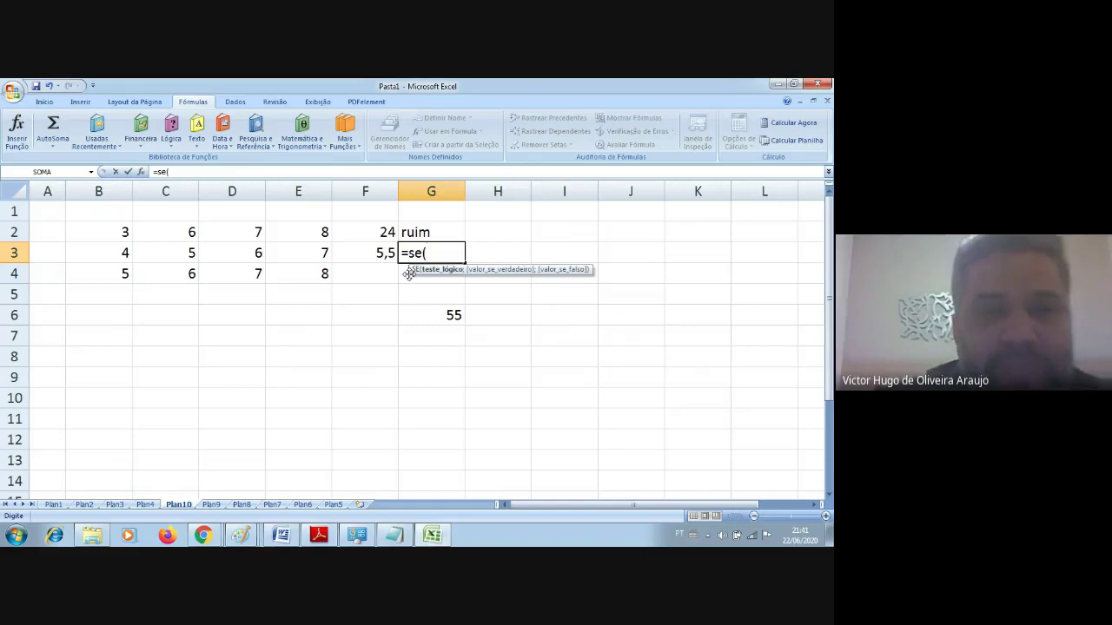
text(f4)
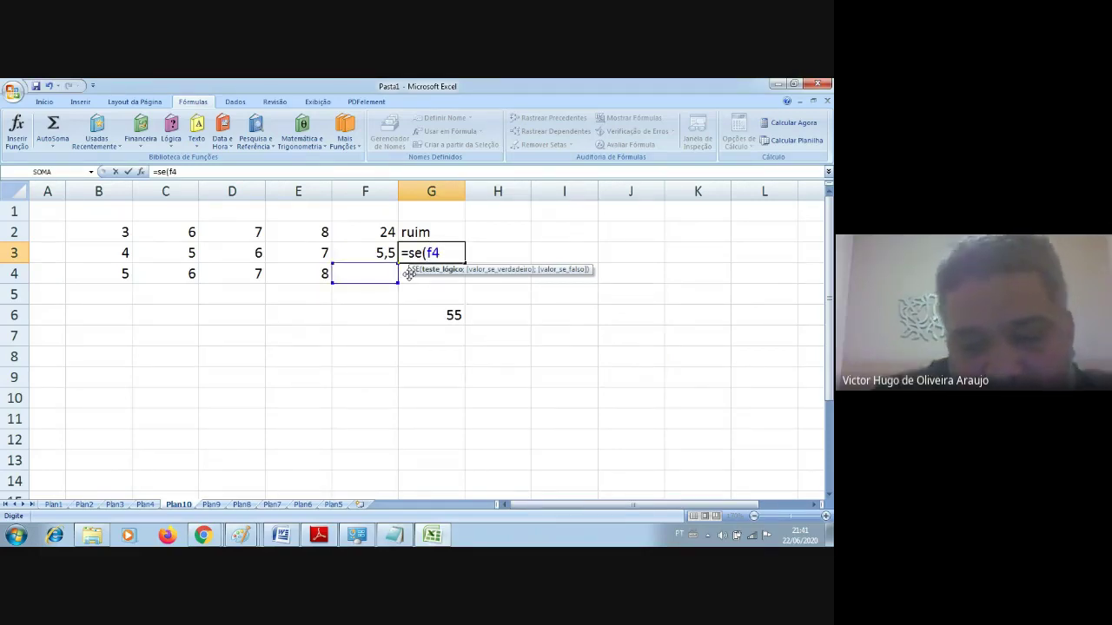
text(>=)
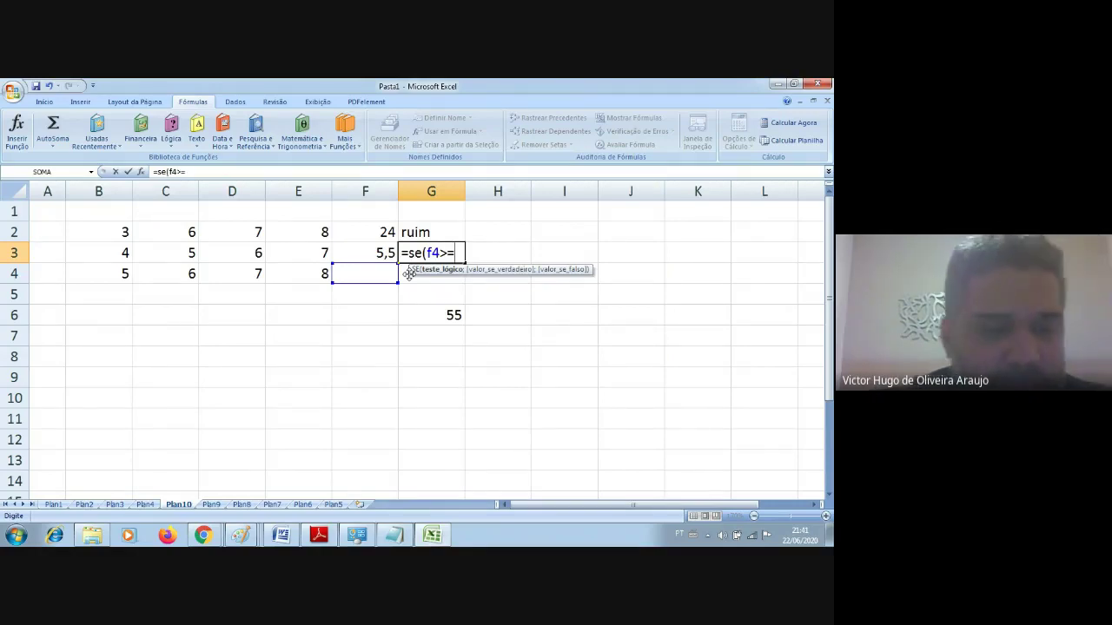
text(5)
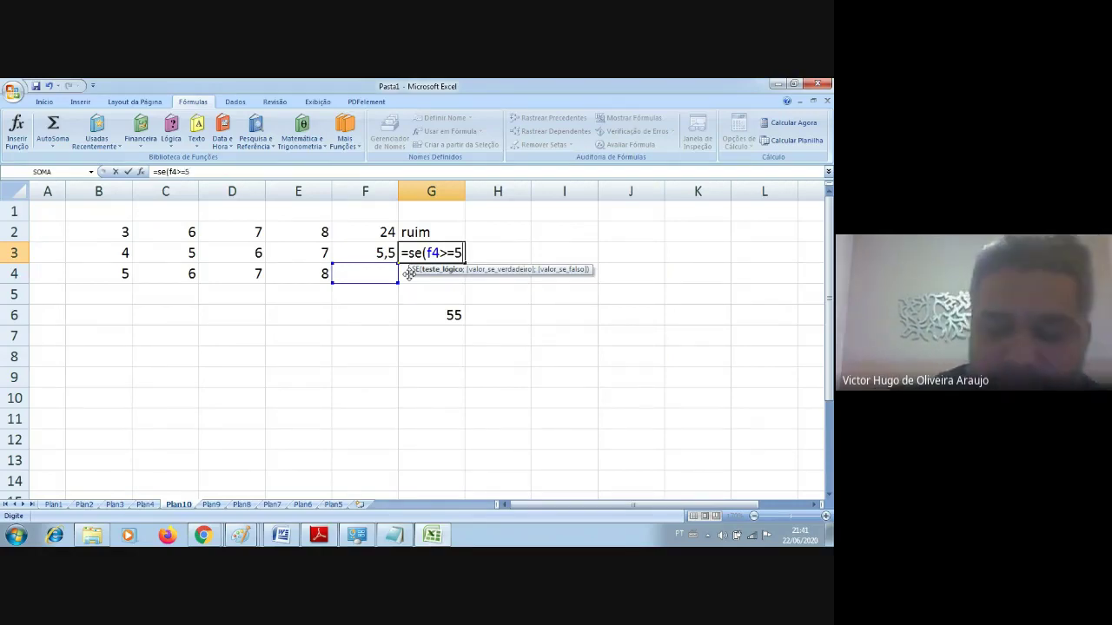
text(/)
key(BackSpace)
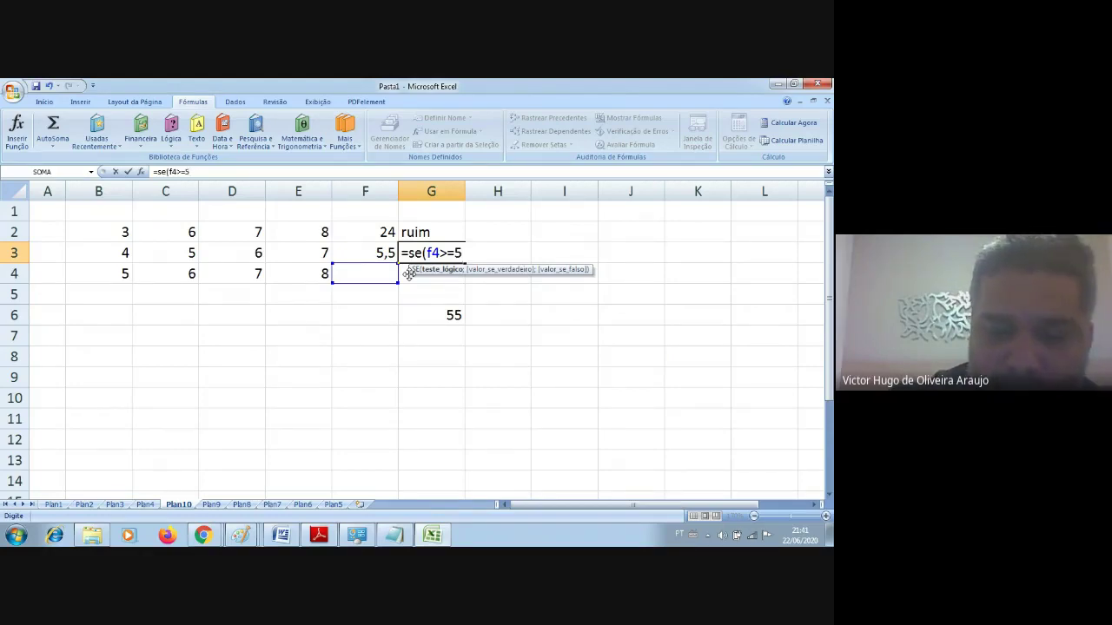
text(;)
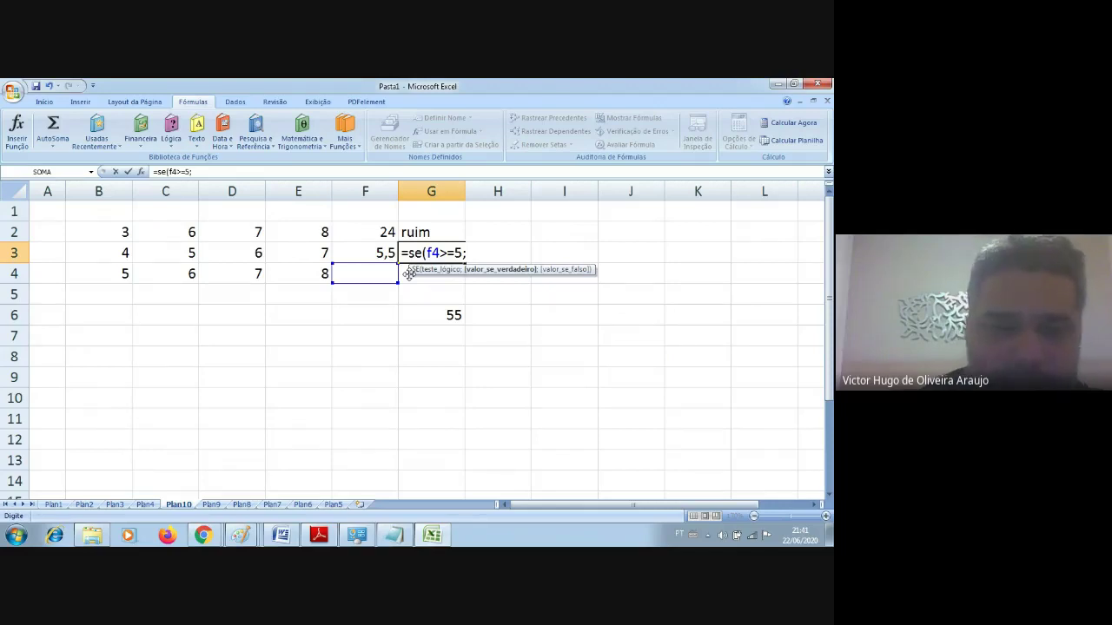
text(")
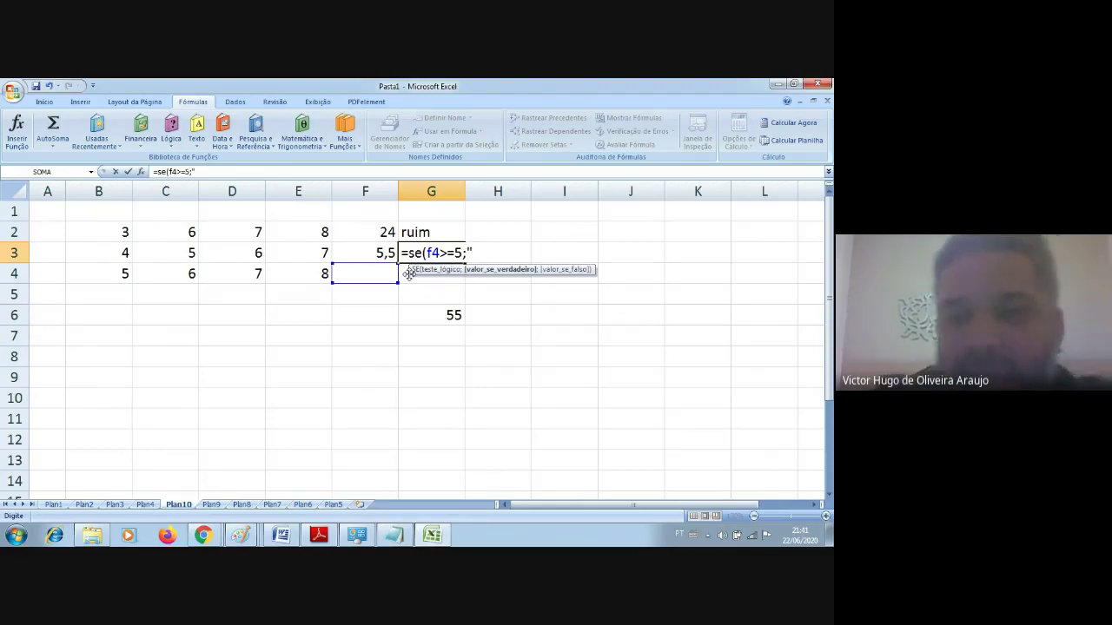
text(a)
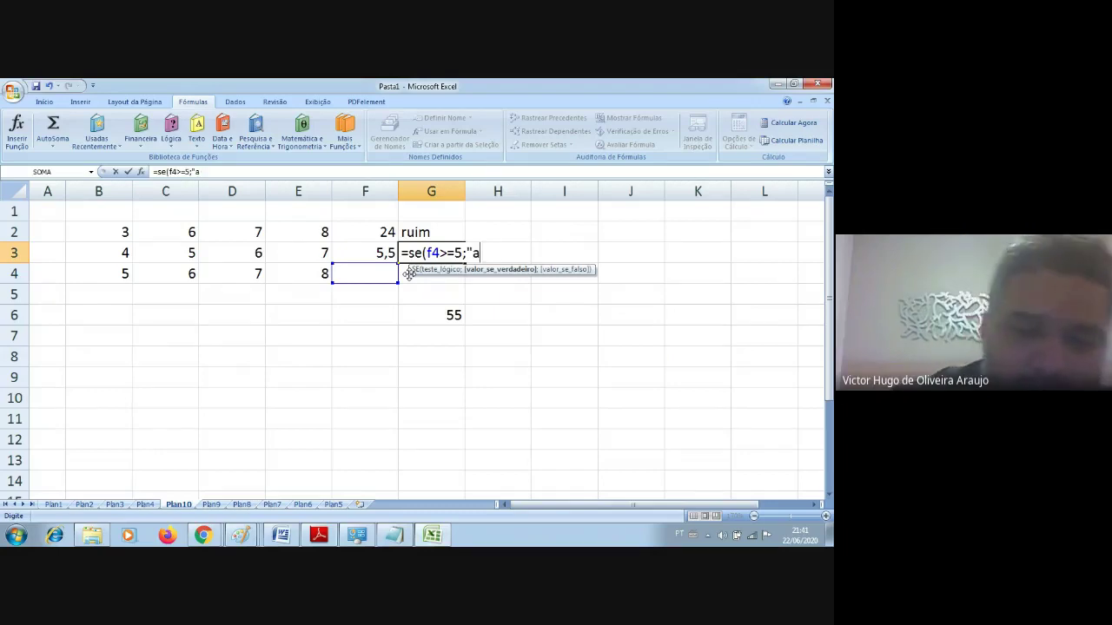
text(provado)
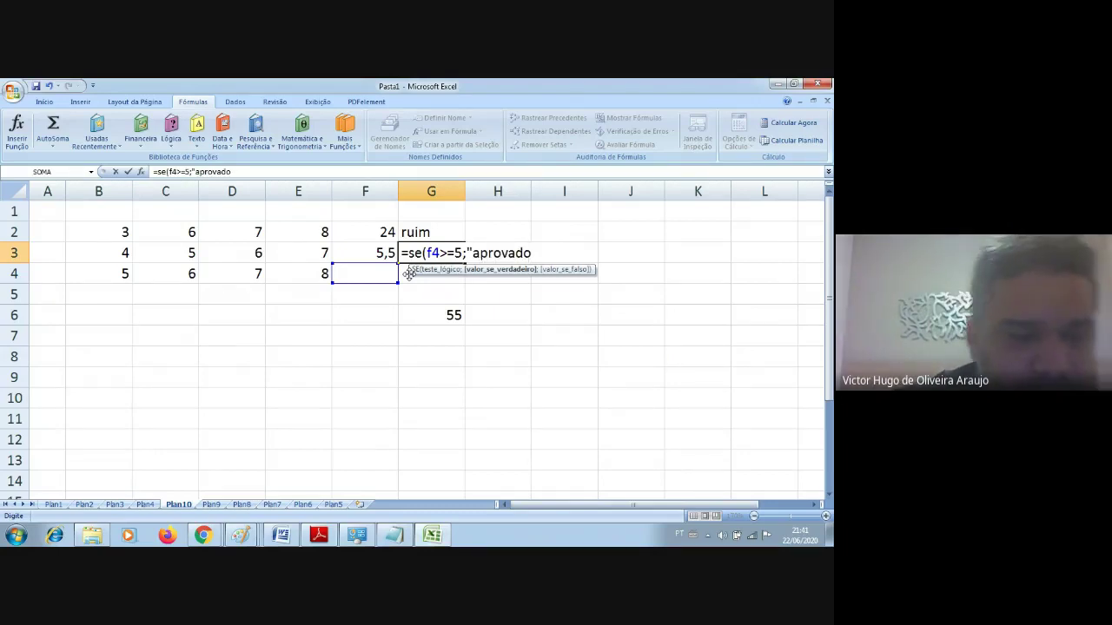
text(";)
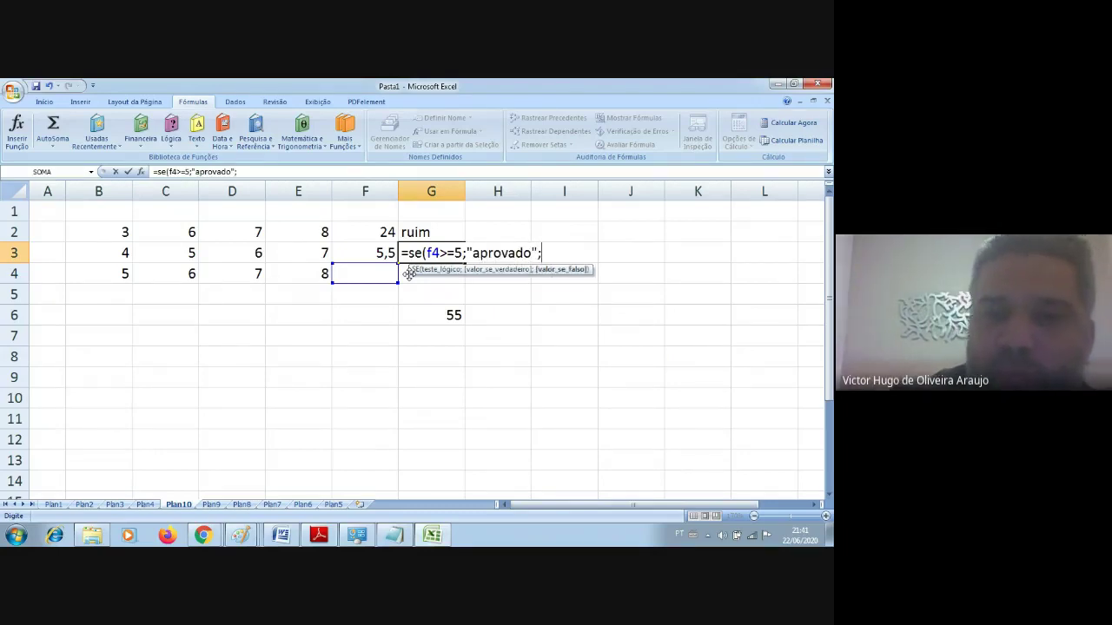
text(")
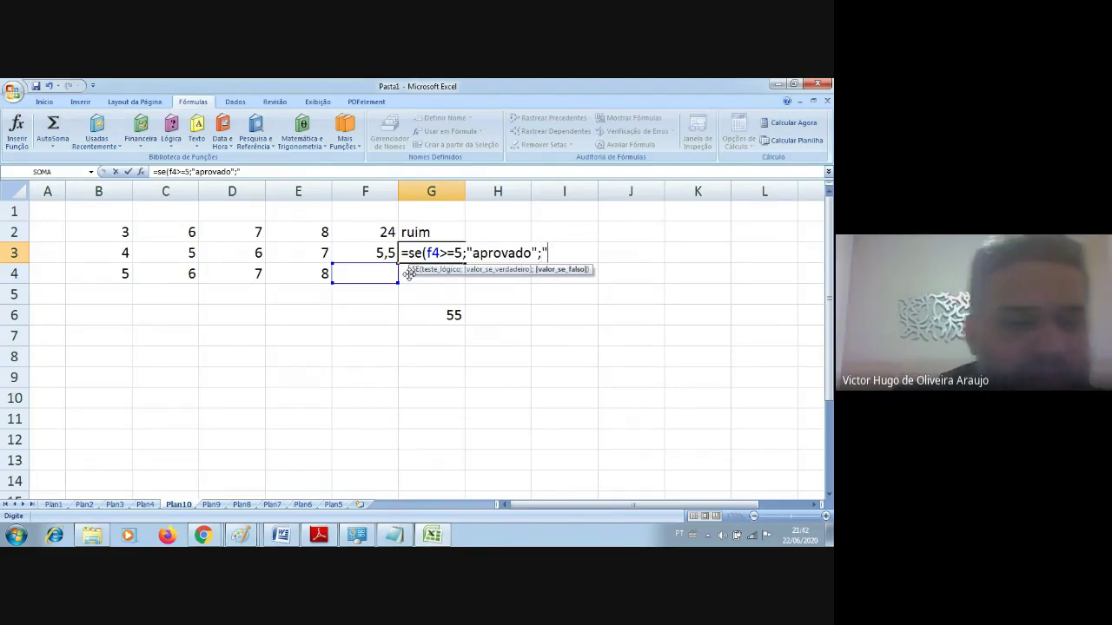
text(recup)
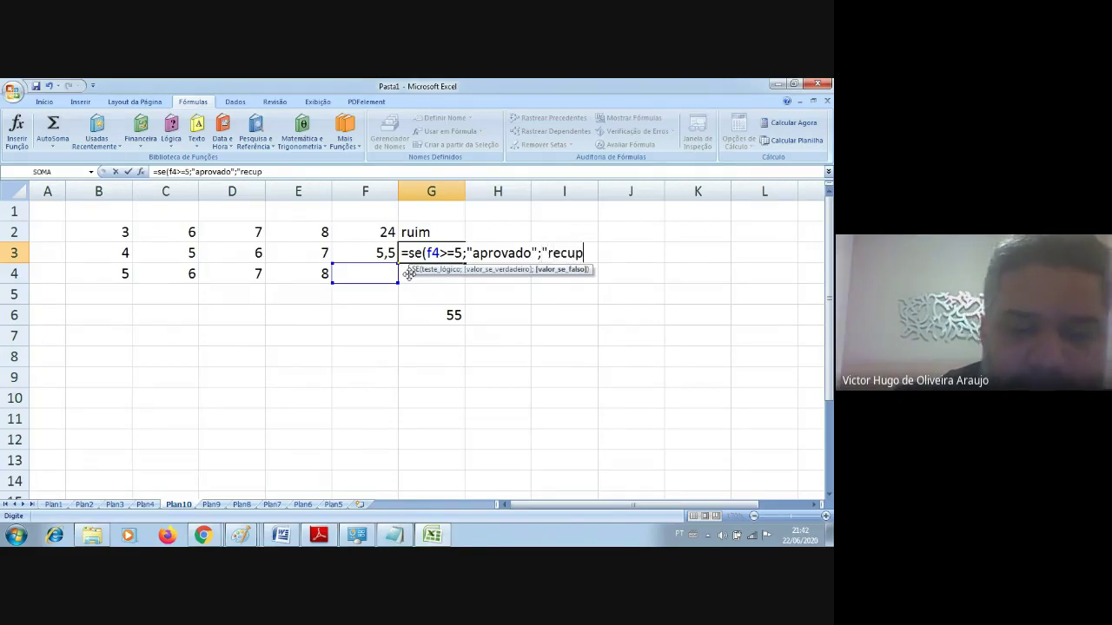
text(eração"0)
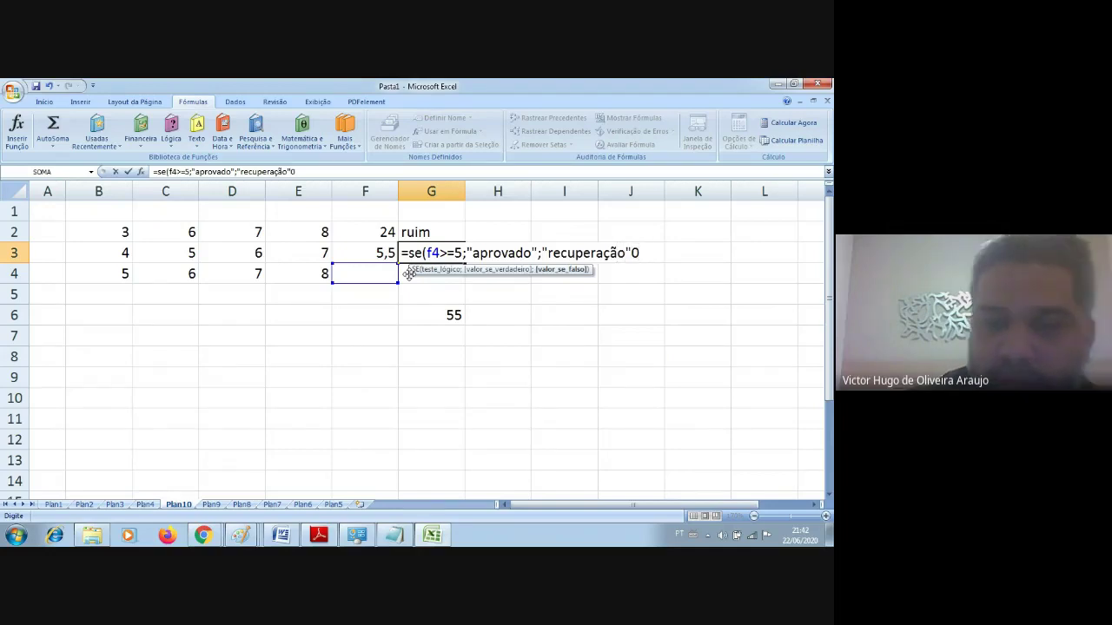
key(BackSpace)
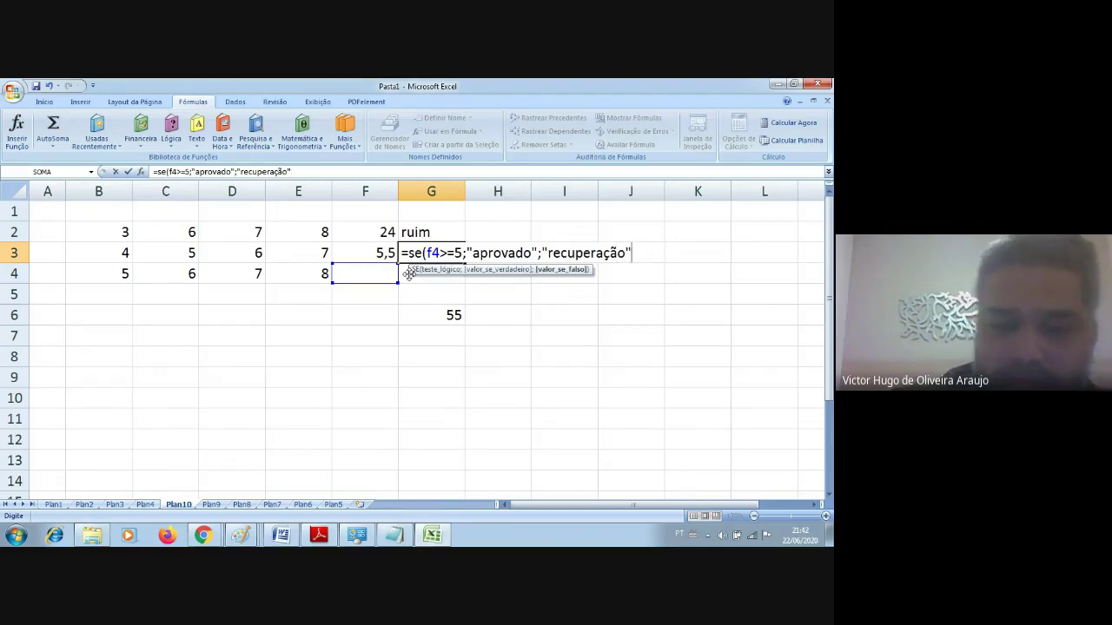
text())
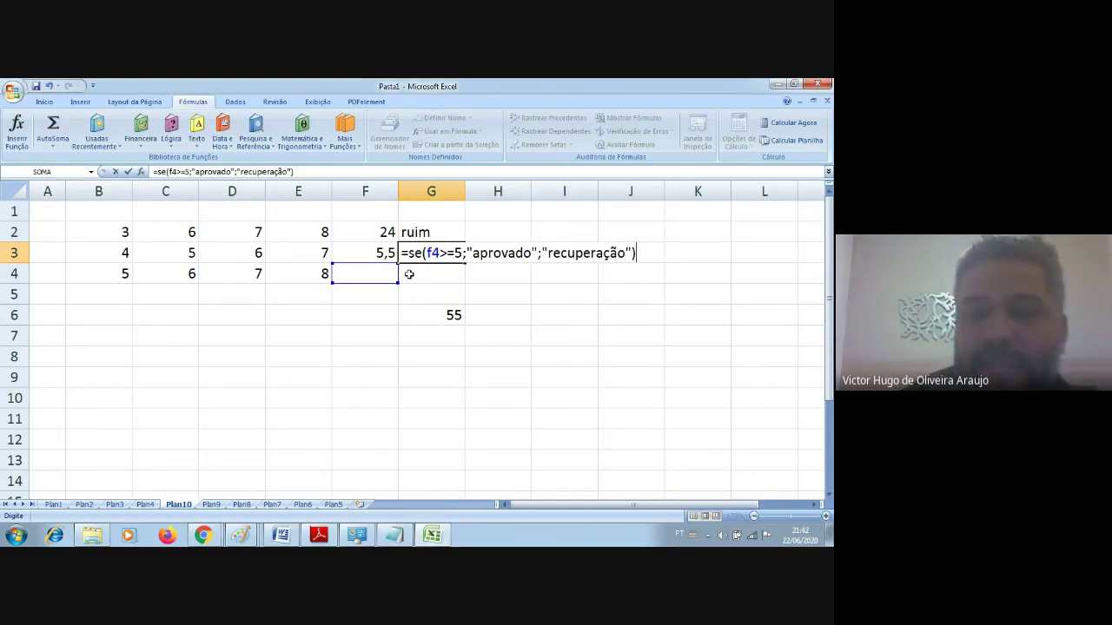
key(Return)
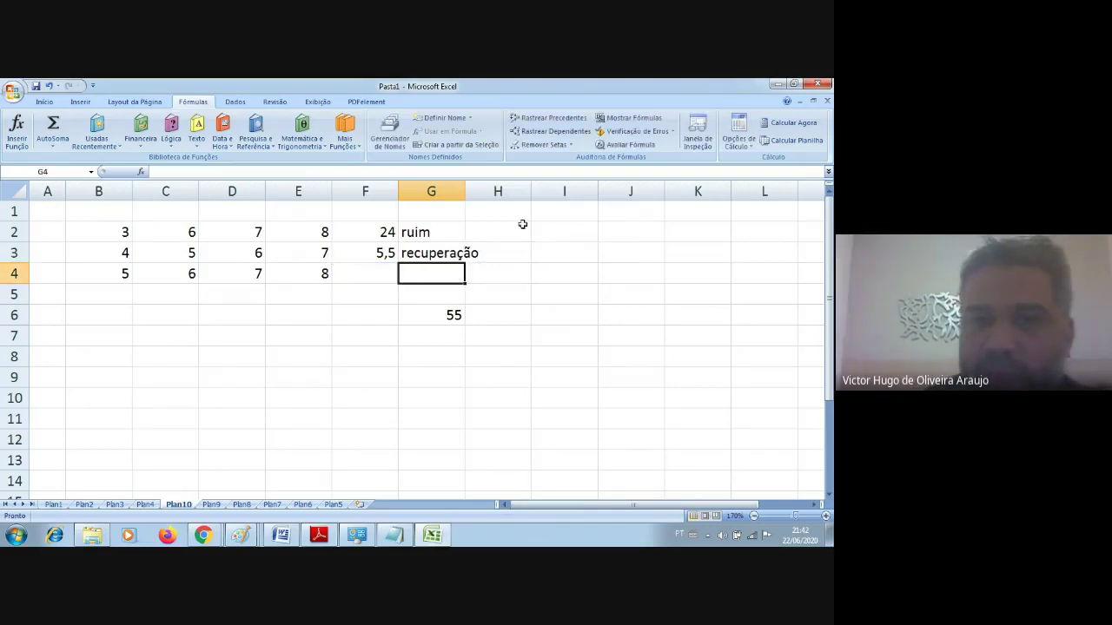
drag(471, 190, 501, 190)
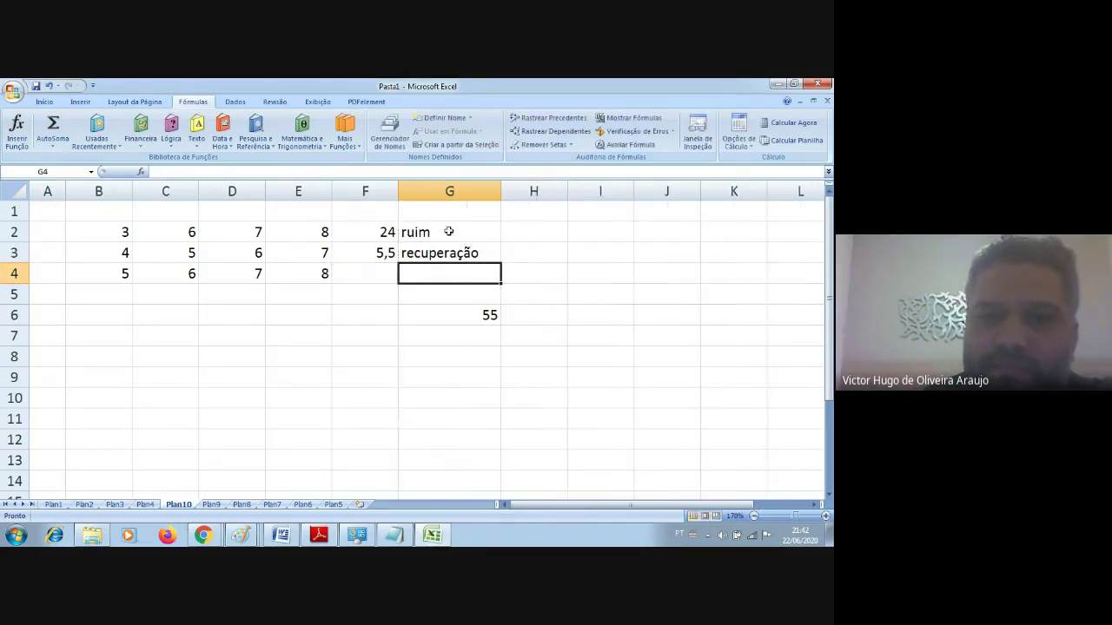
- Correct the SE formula in G3 so its logical test refers to the row average in F3
click(437, 253)
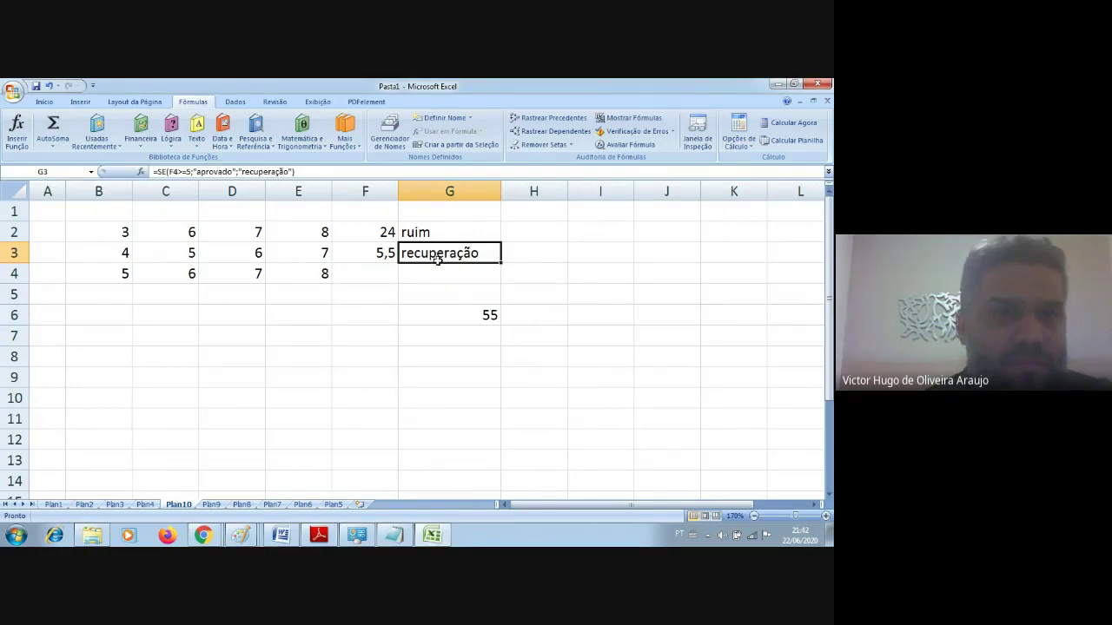
click(381, 254)
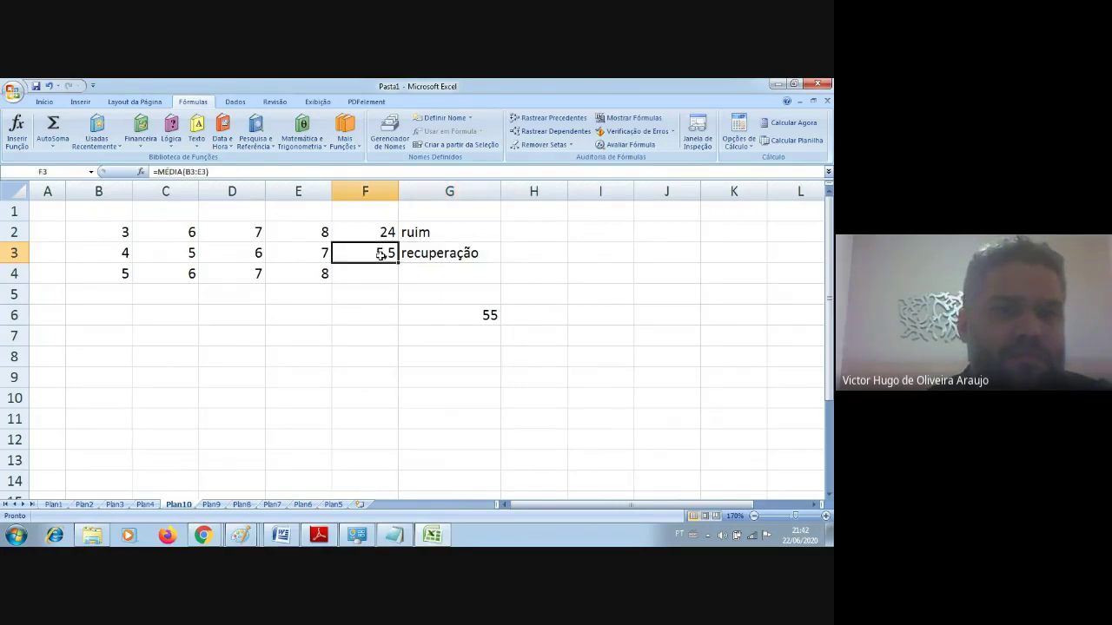
click(437, 253)
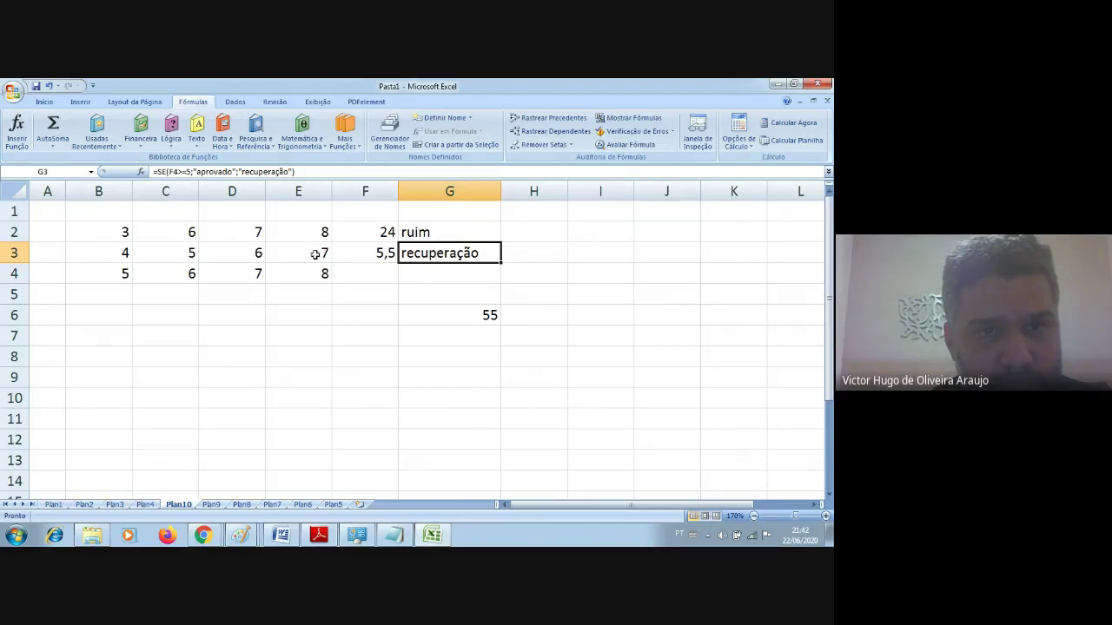
click(353, 253)
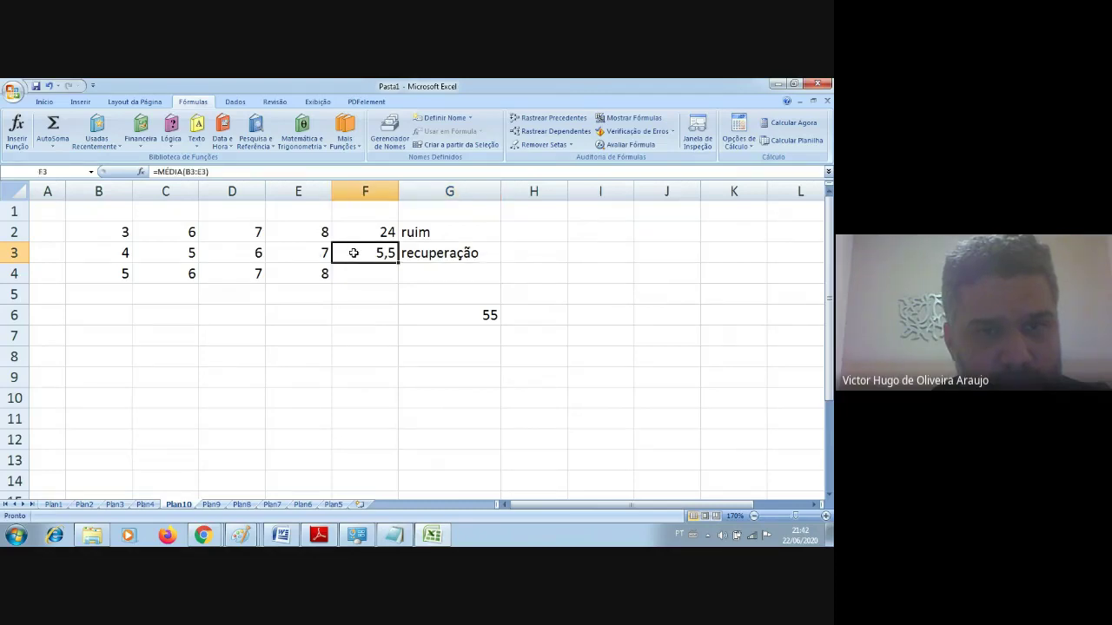
click(432, 253)
click(168, 173)
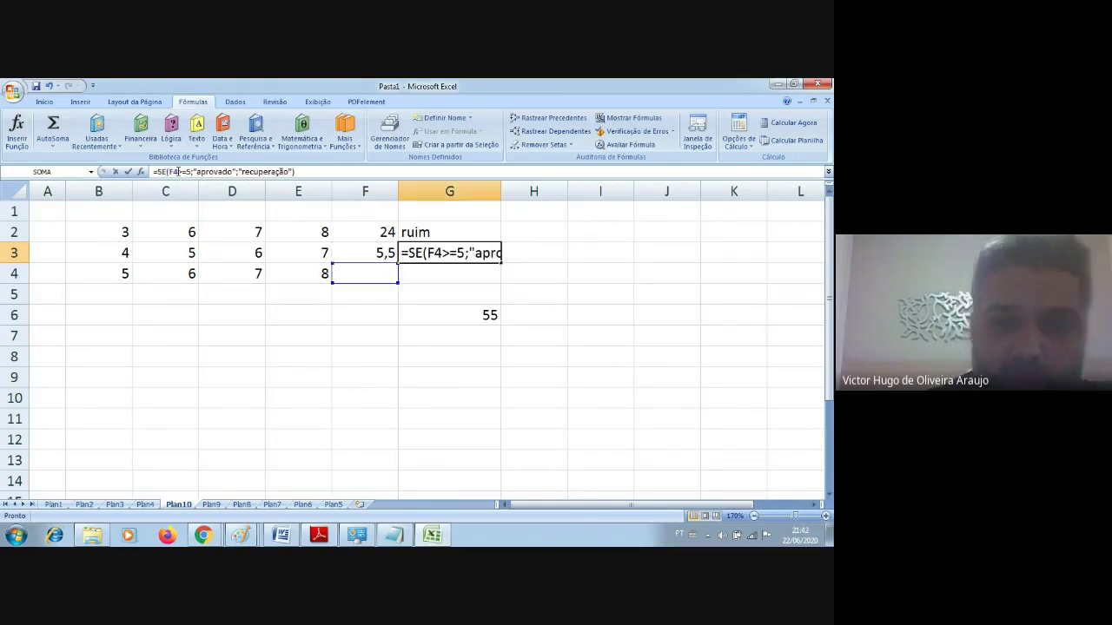
double_click(173, 172)
text(F3)
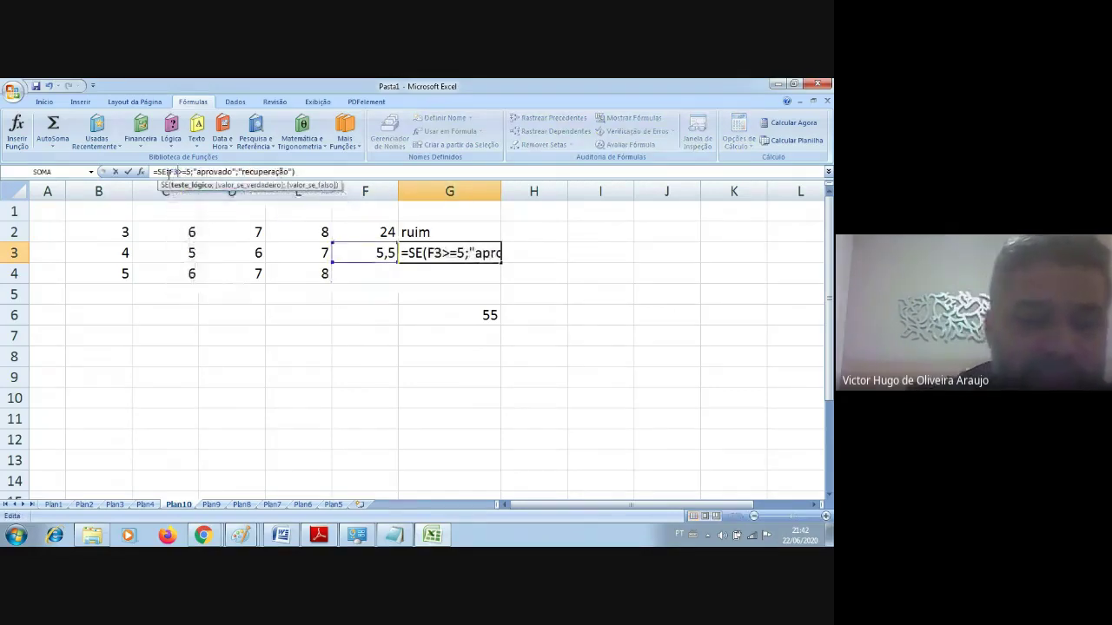
key(Return)
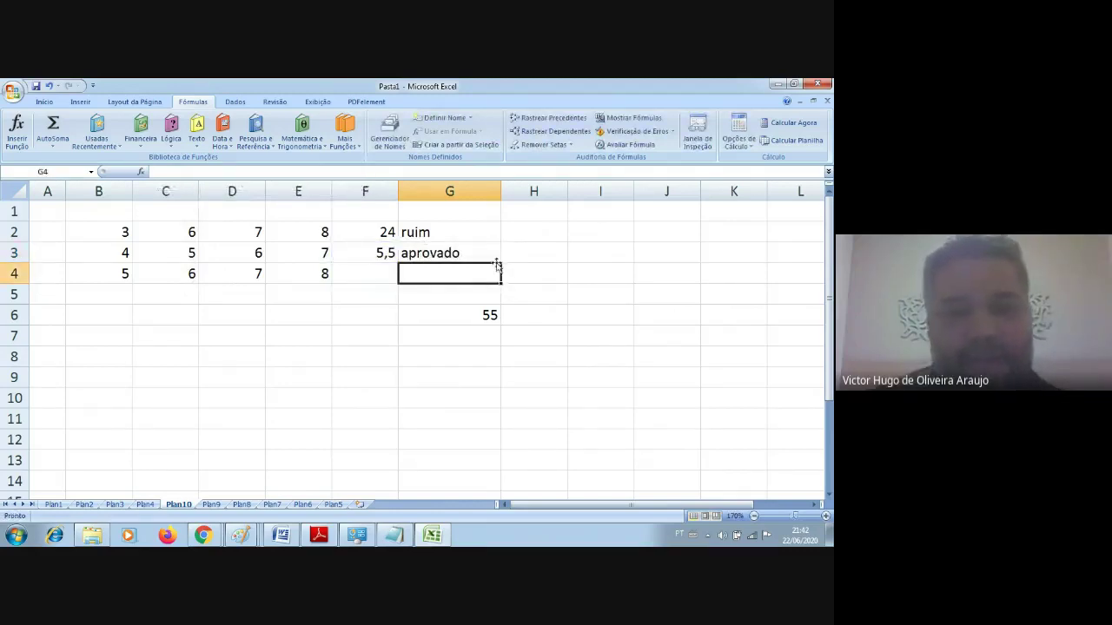
click(405, 262)
click(365, 272)
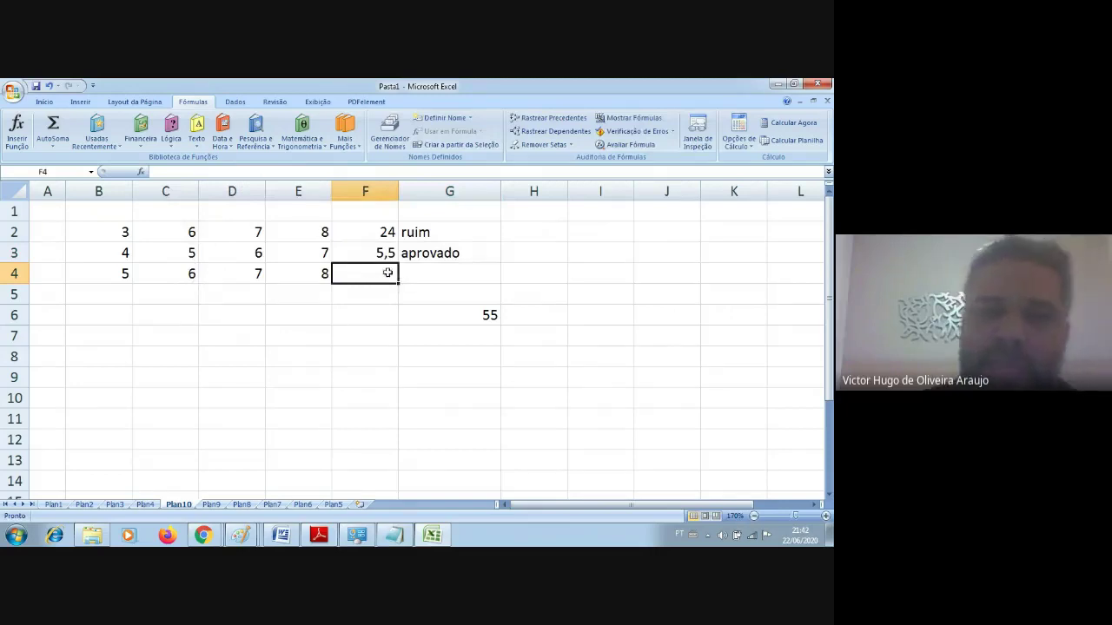
click(418, 251)
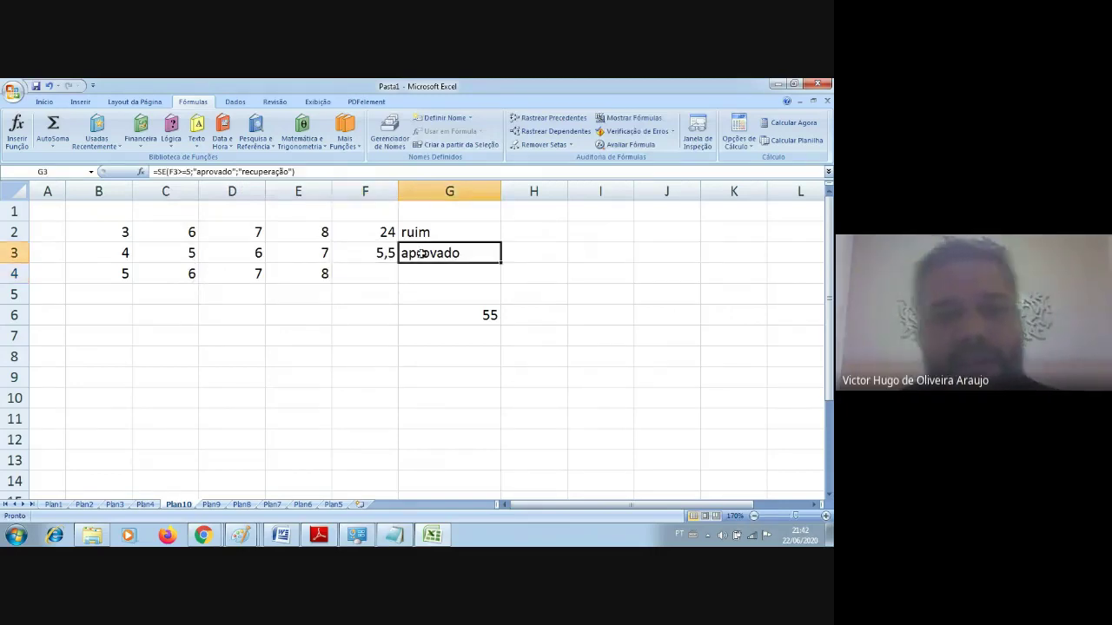
click(376, 271)
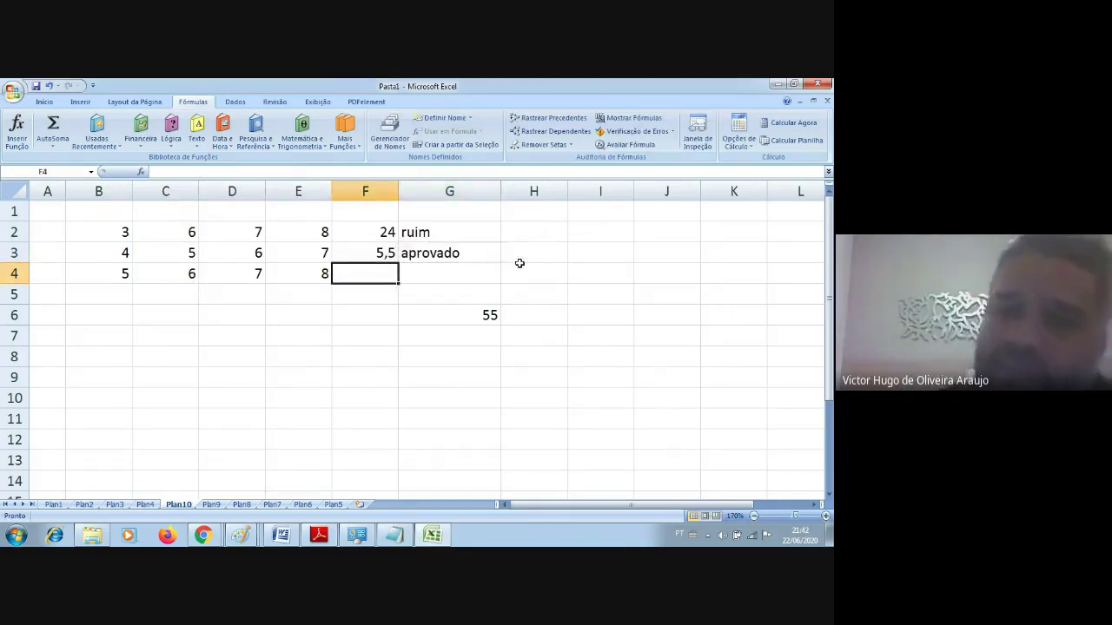
click(461, 252)
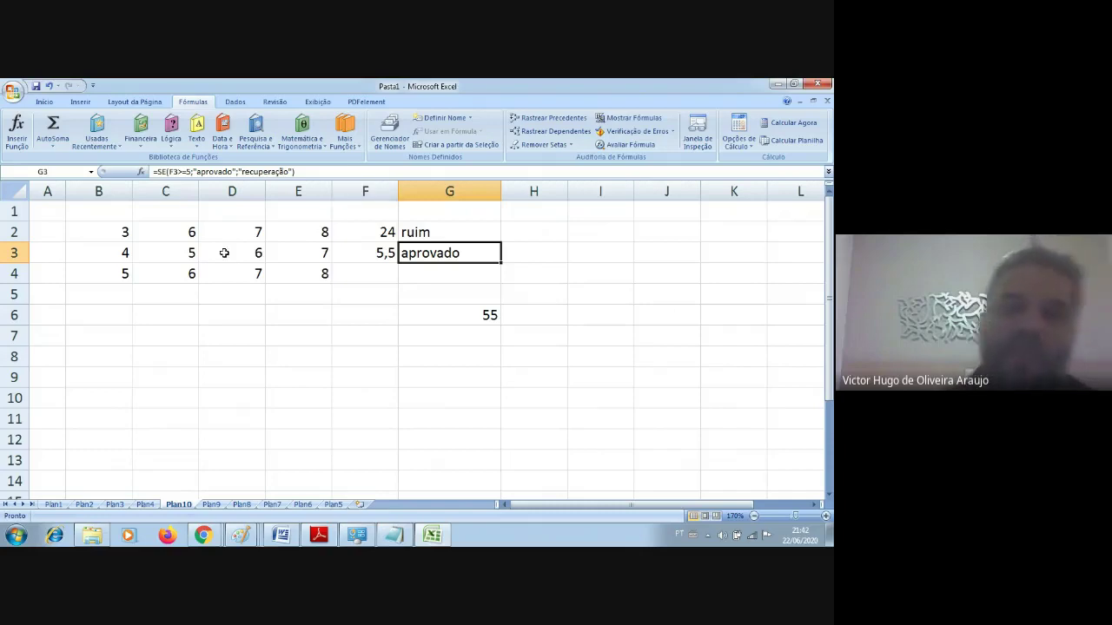
- Replace the second row's numbers in B3:E3 with 7, 7,5, 4 and 2
click(111, 252)
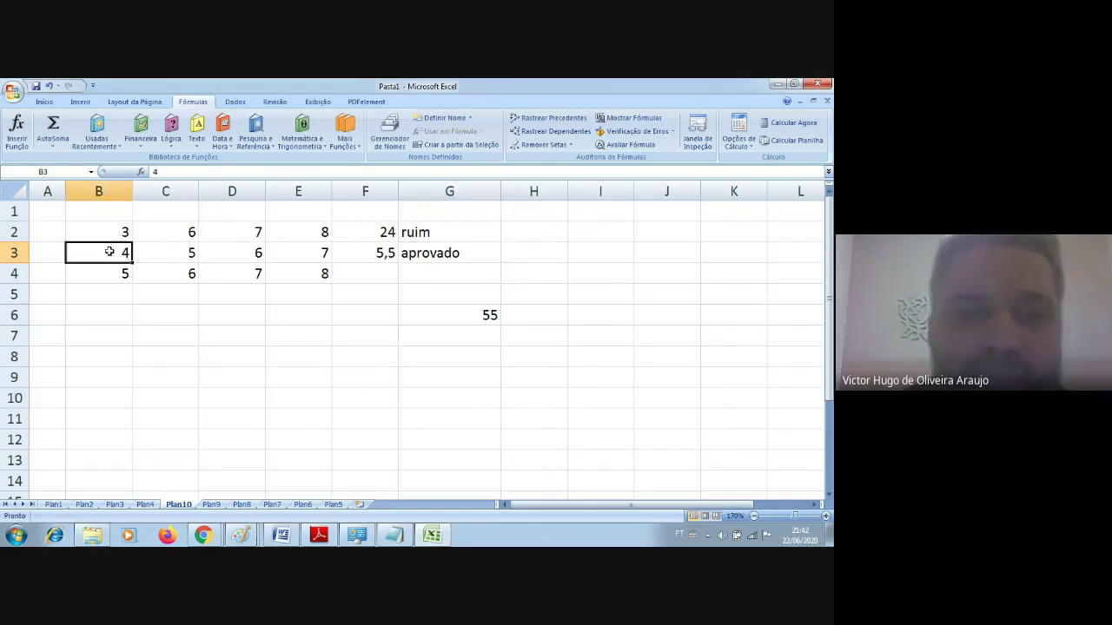
text(7)
click(178, 252)
text(7,)
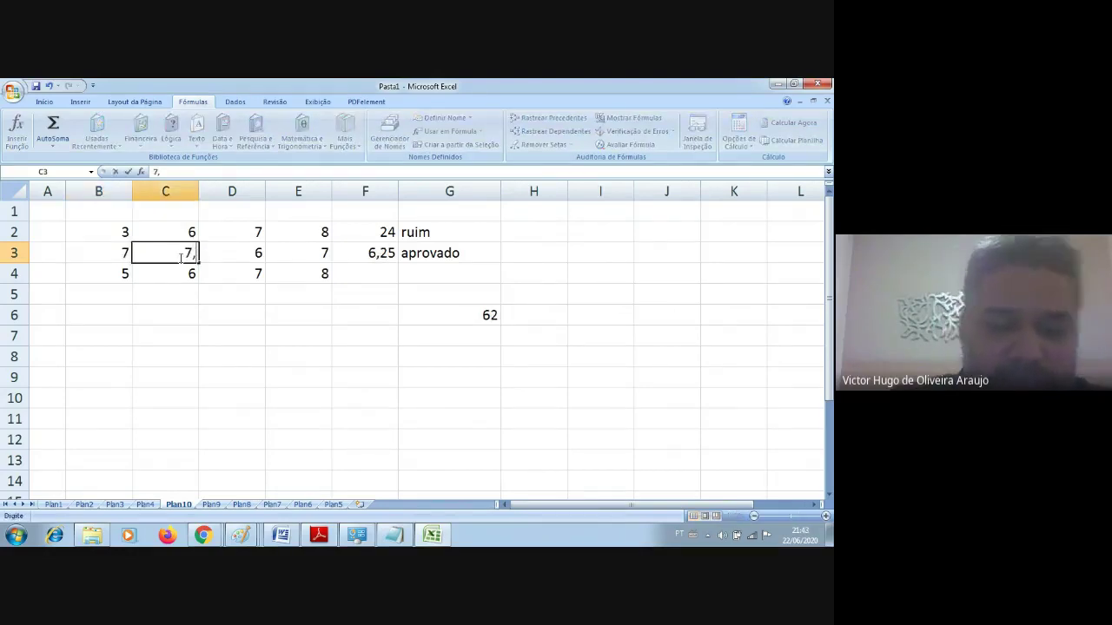
click(251, 250)
text(4)
click(286, 253)
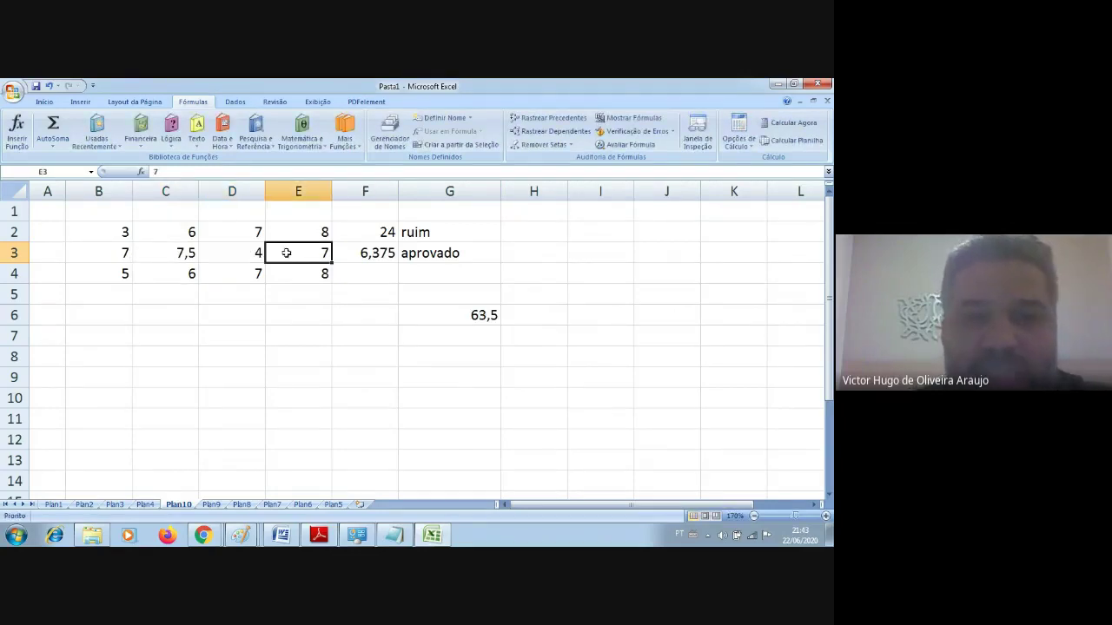
text(2)
click(298, 334)
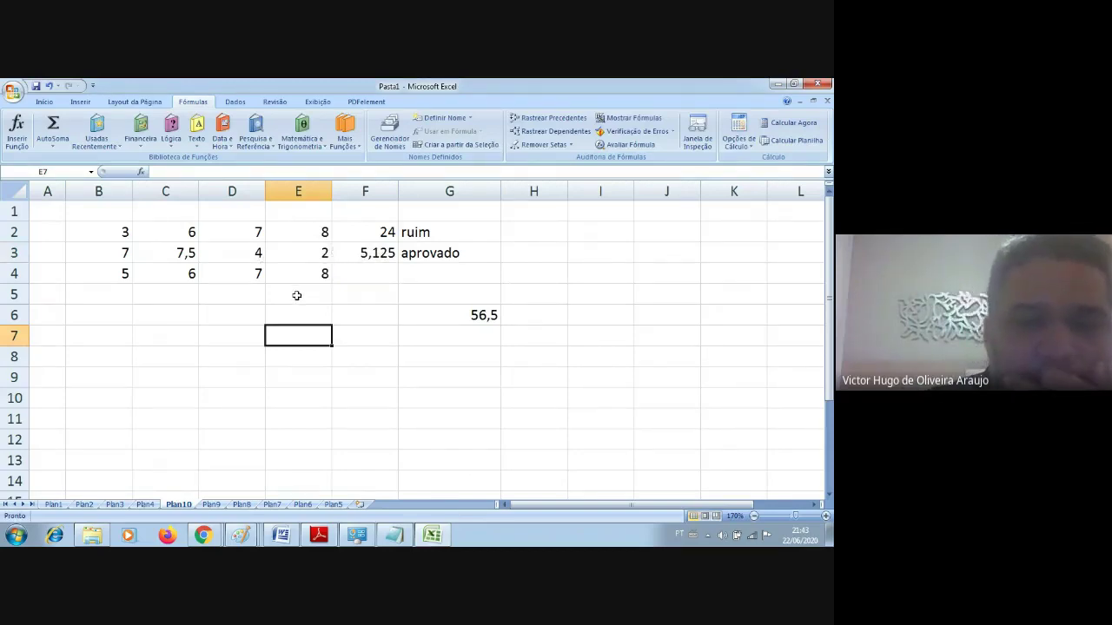
- Enter the formula =somarproduto(b4;c4) in F4 to multiply the third row's first two numbers
click(352, 274)
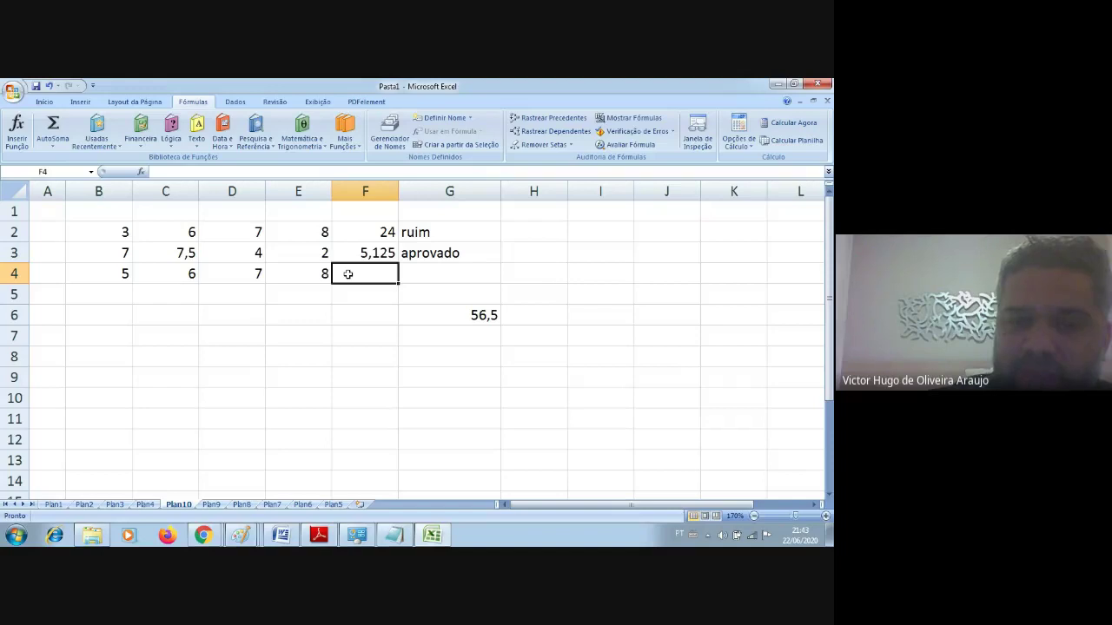
text(=soma)
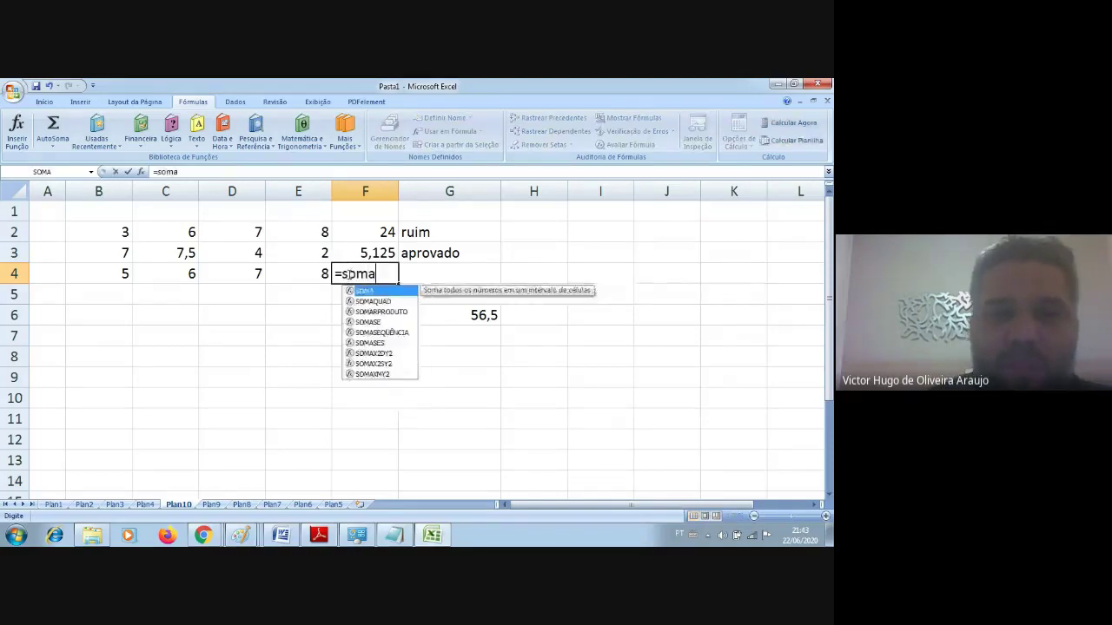
text(rpro)
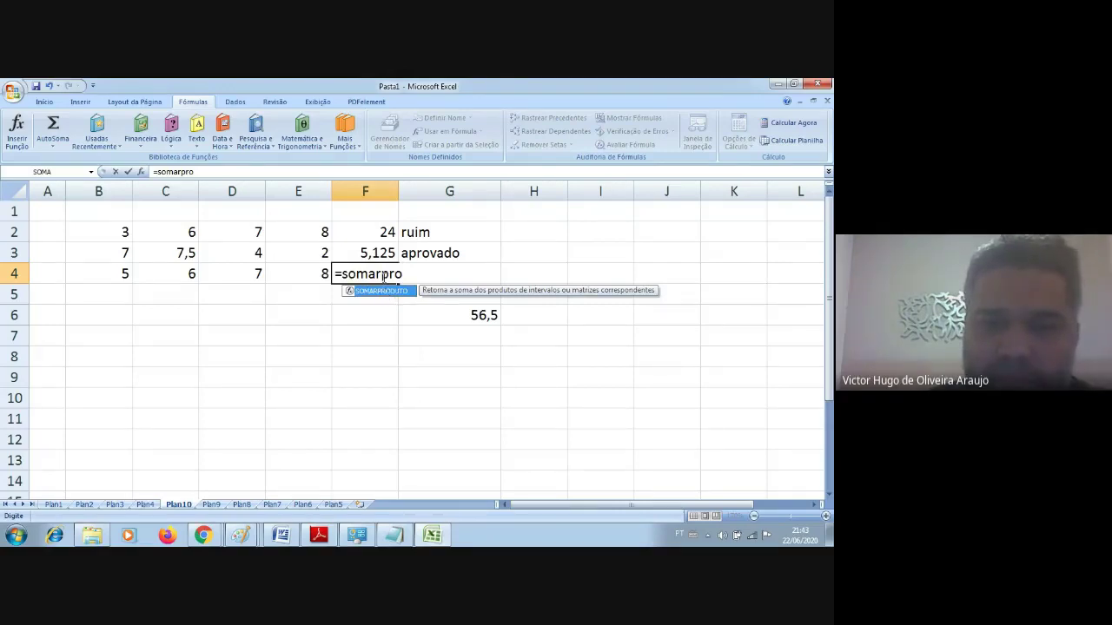
text(duto)
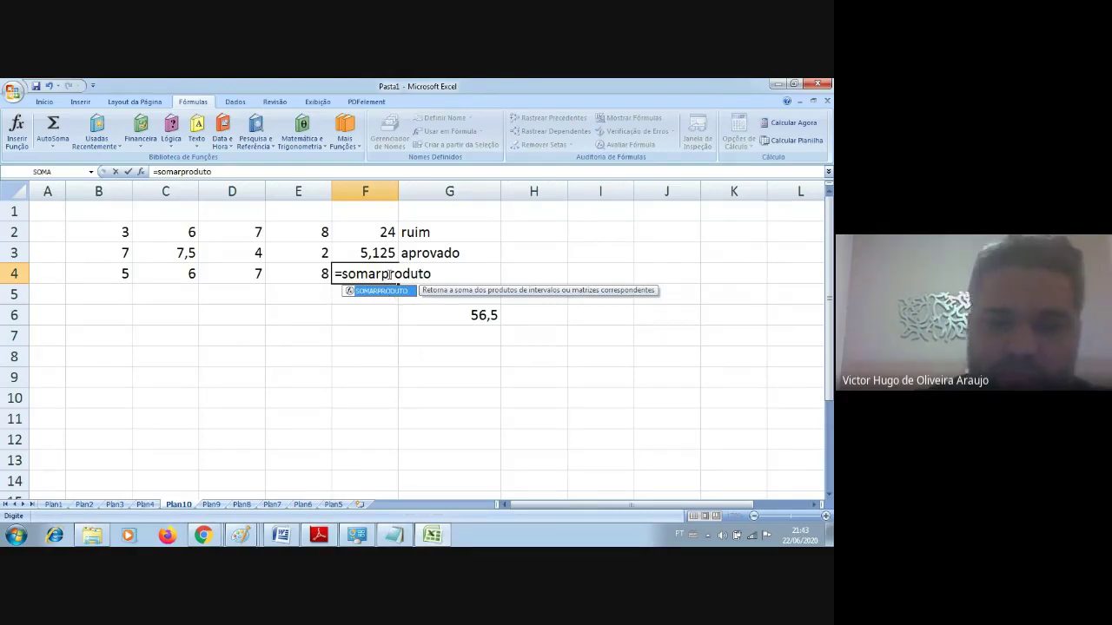
text(()
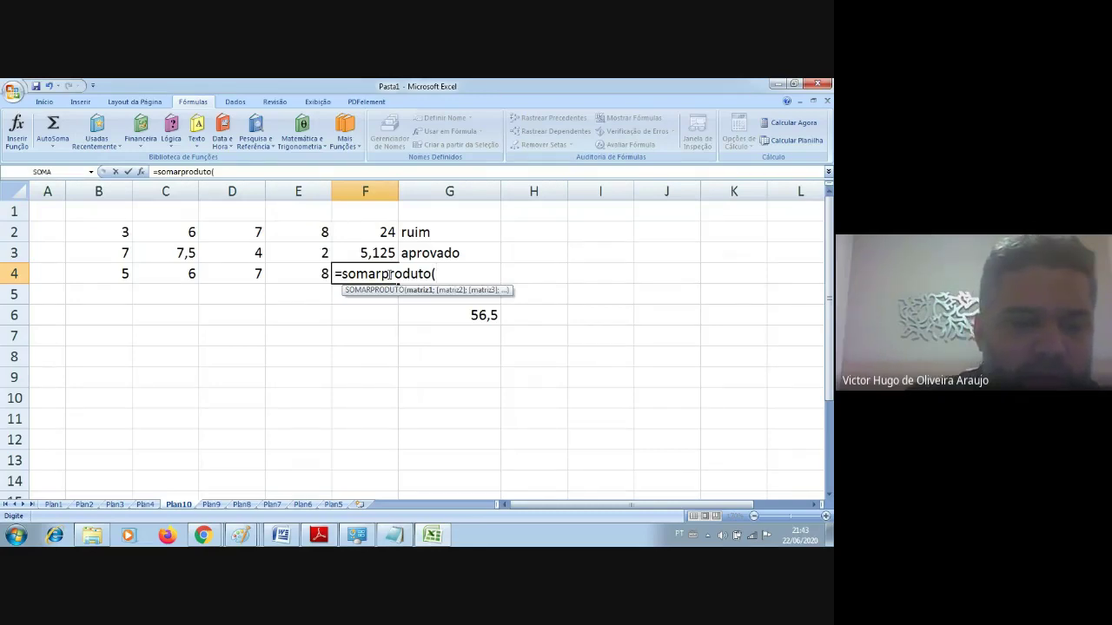
text(a1)
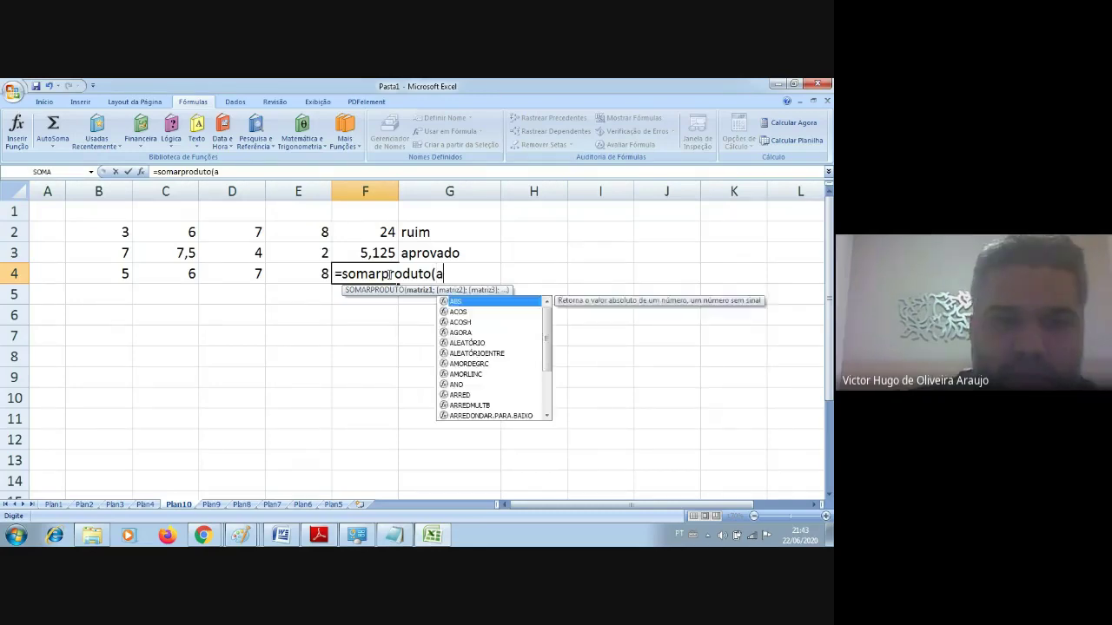
key(BackSpace)
key(BackSpace)
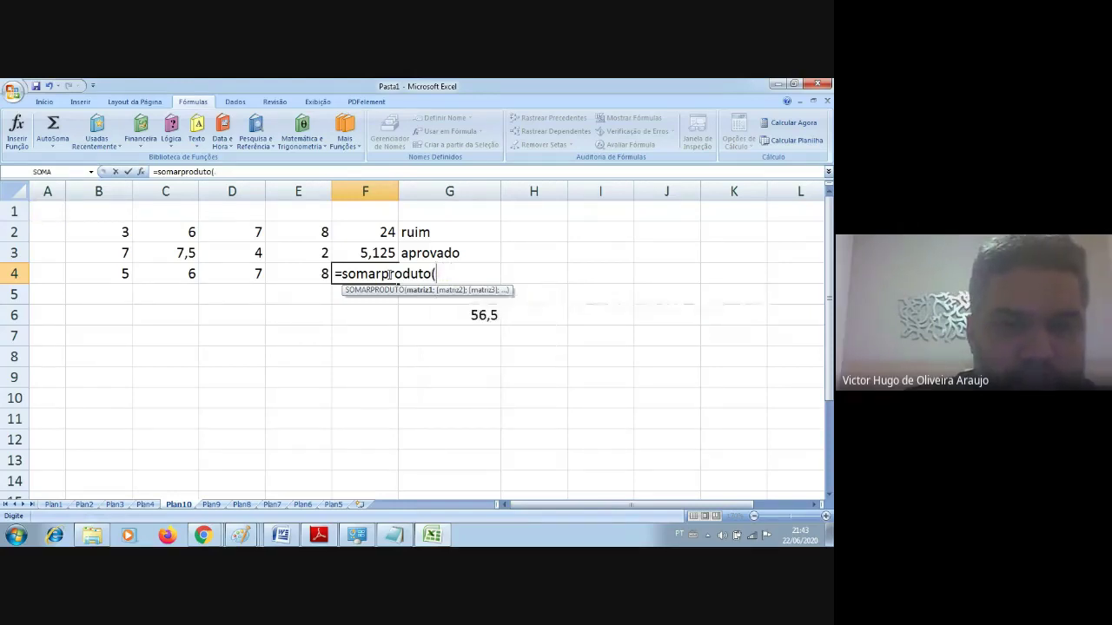
text(b4;)
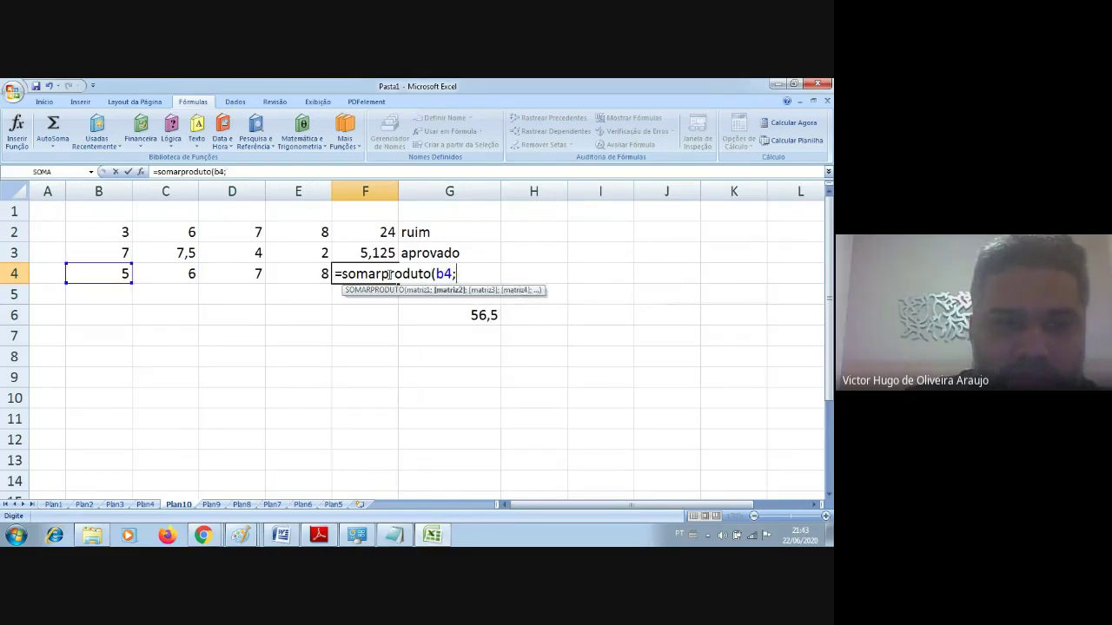
text(c4)
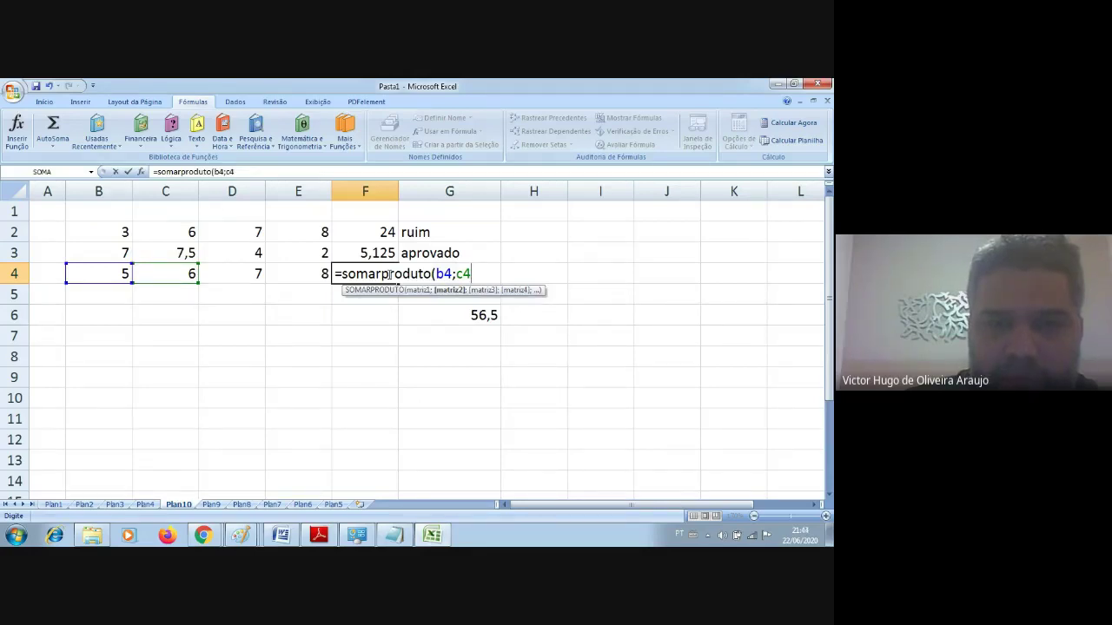
key(Return)
- Change the SOMARPRODUTO formula in F4 to use the range B4:E4 as its argument
click(371, 274)
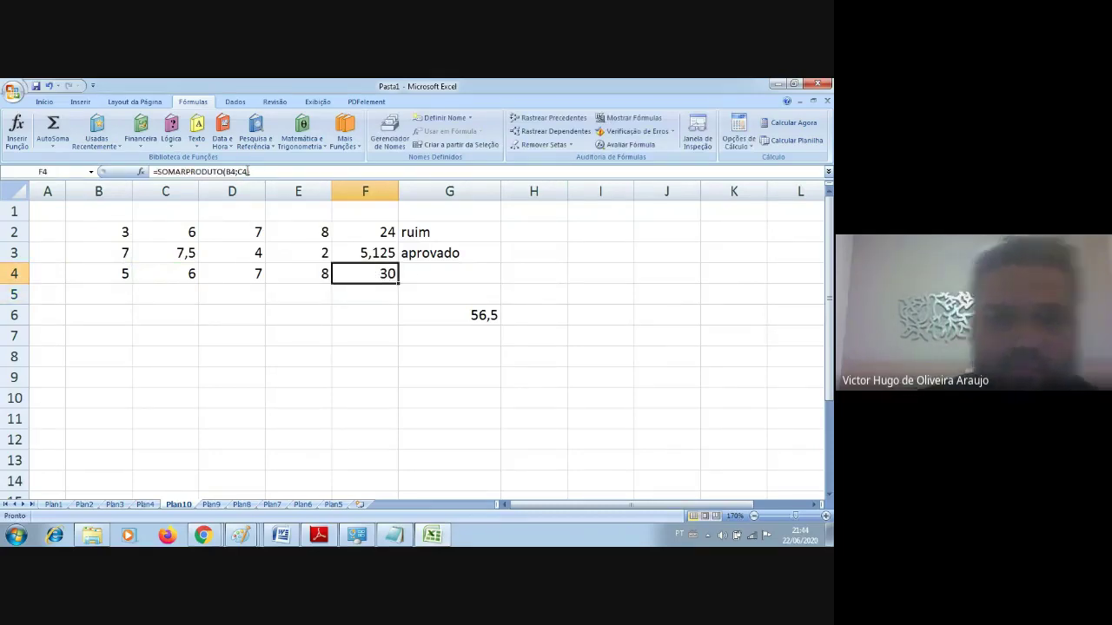
click(248, 172)
key(BackSpace)
key(BackSpace)
key(BackSpace)
text(:)
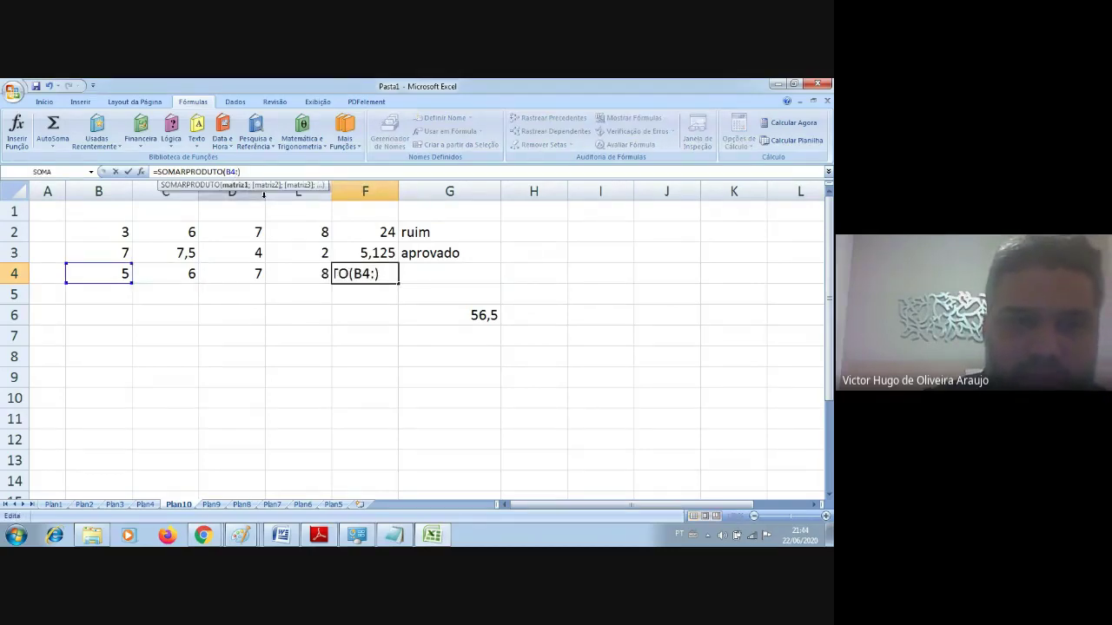
text(4)
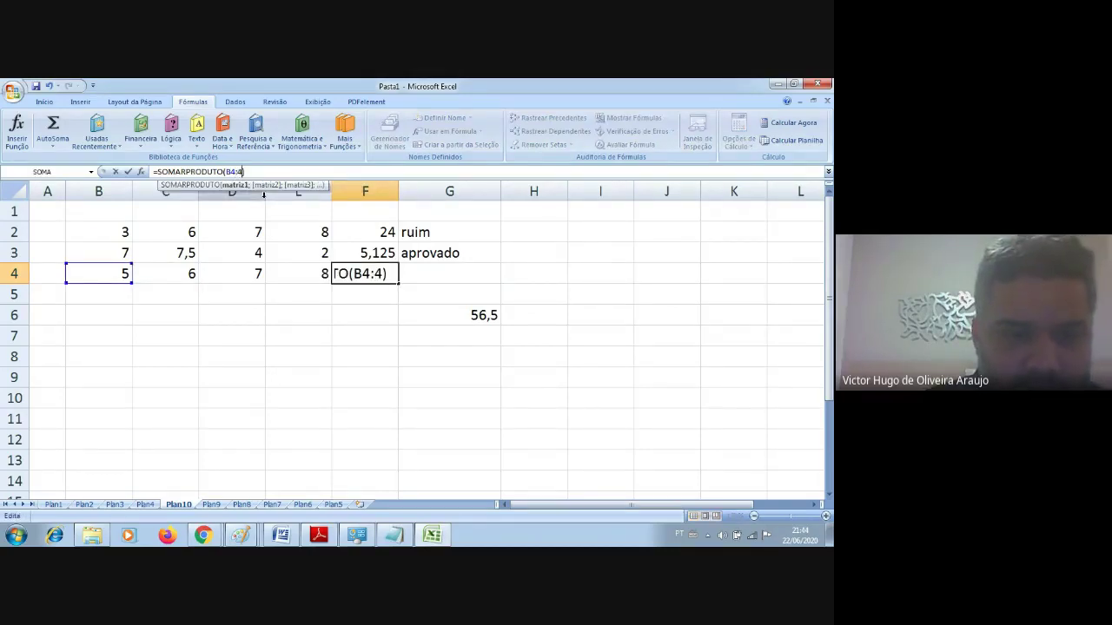
key(BackSpace)
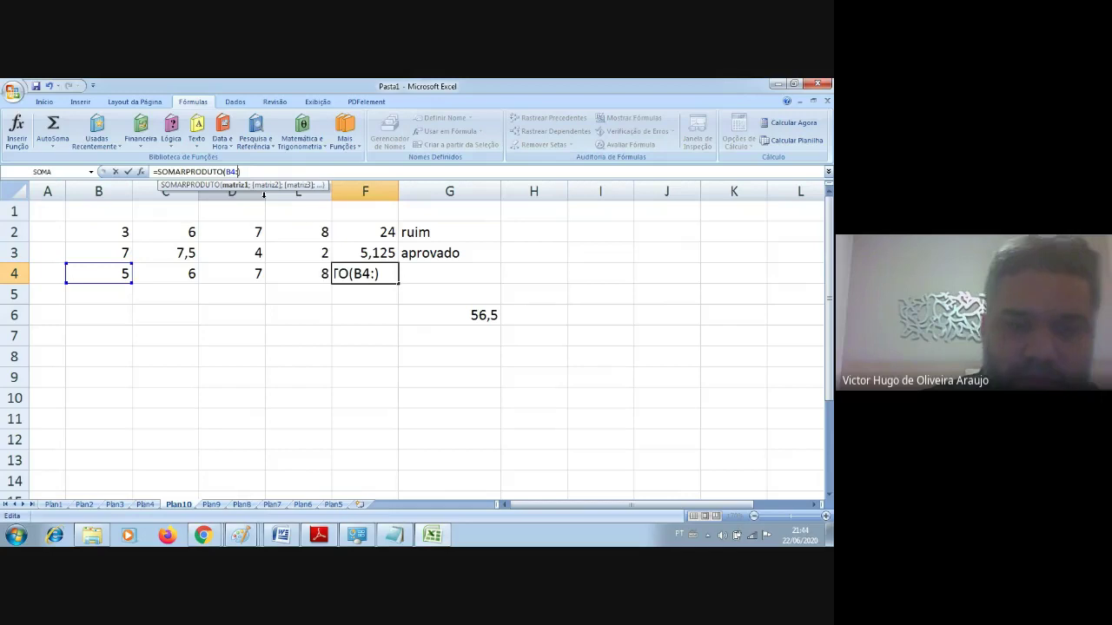
text(e4))
key(Return)
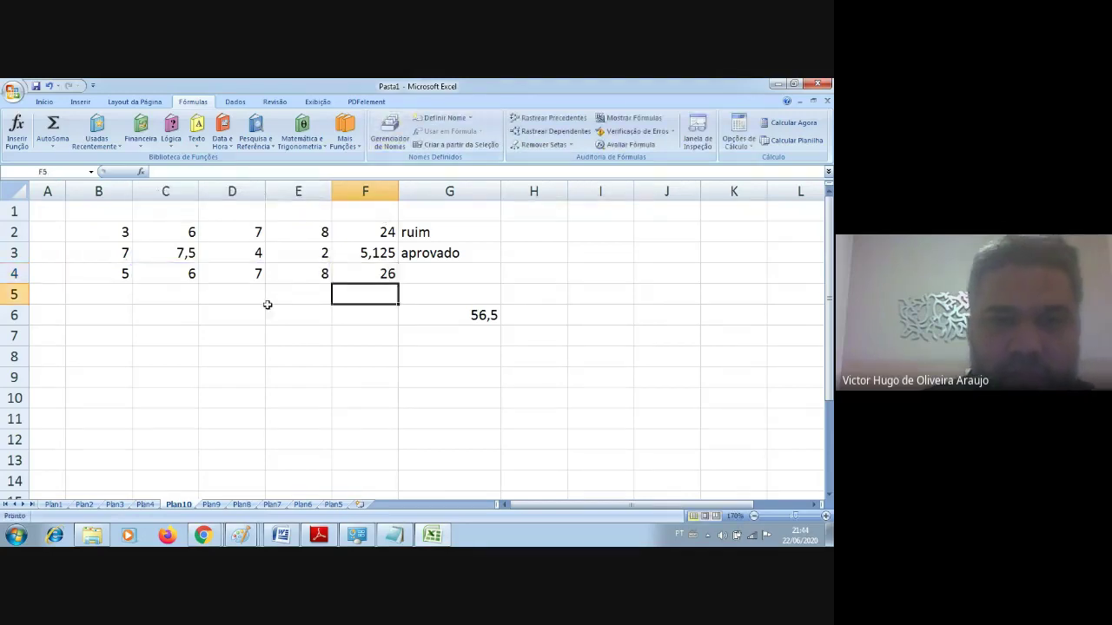
- Change the SOMARPRODUTO formula in F4 to multiply the separate arguments B4, C4, D4 and E4
click(371, 275)
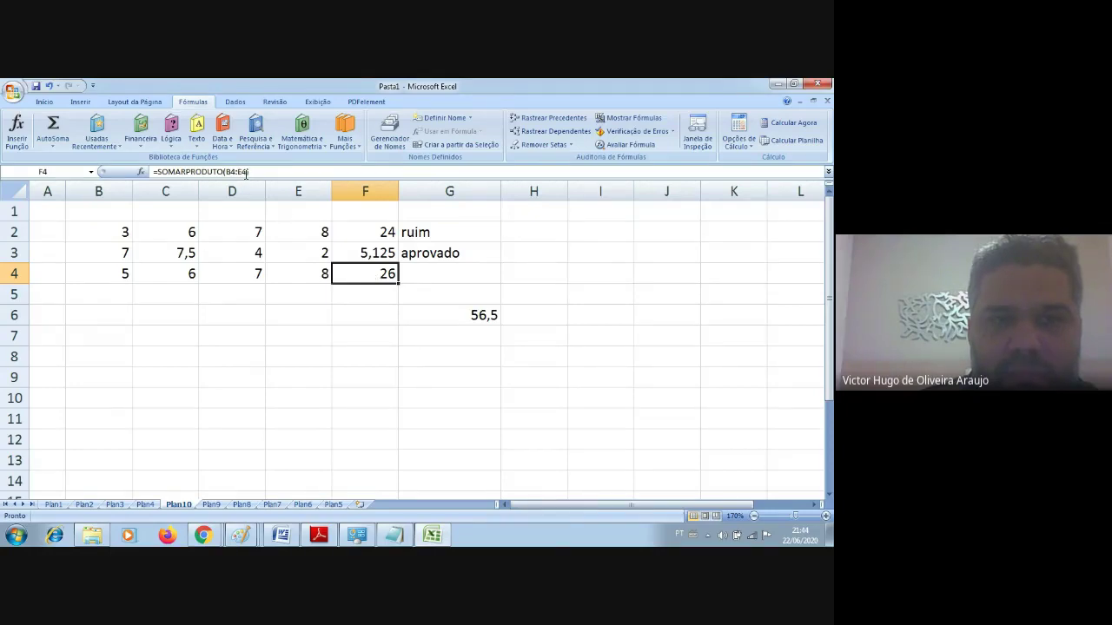
key(F2)
key(BackSpace)
key(BackSpace)
key(BackSpace)
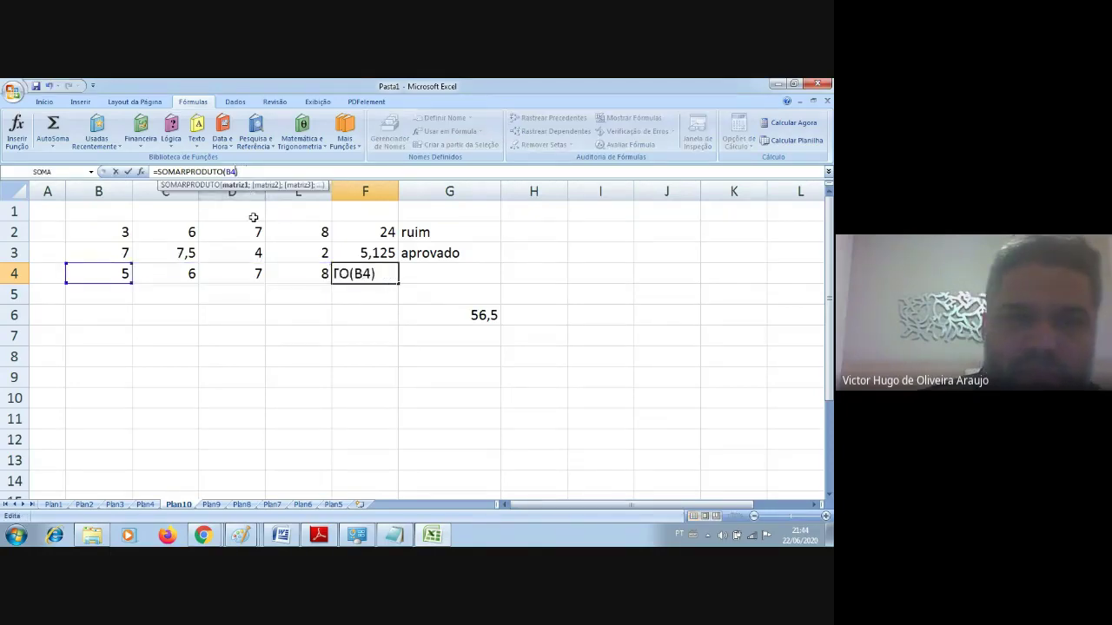
text(;)
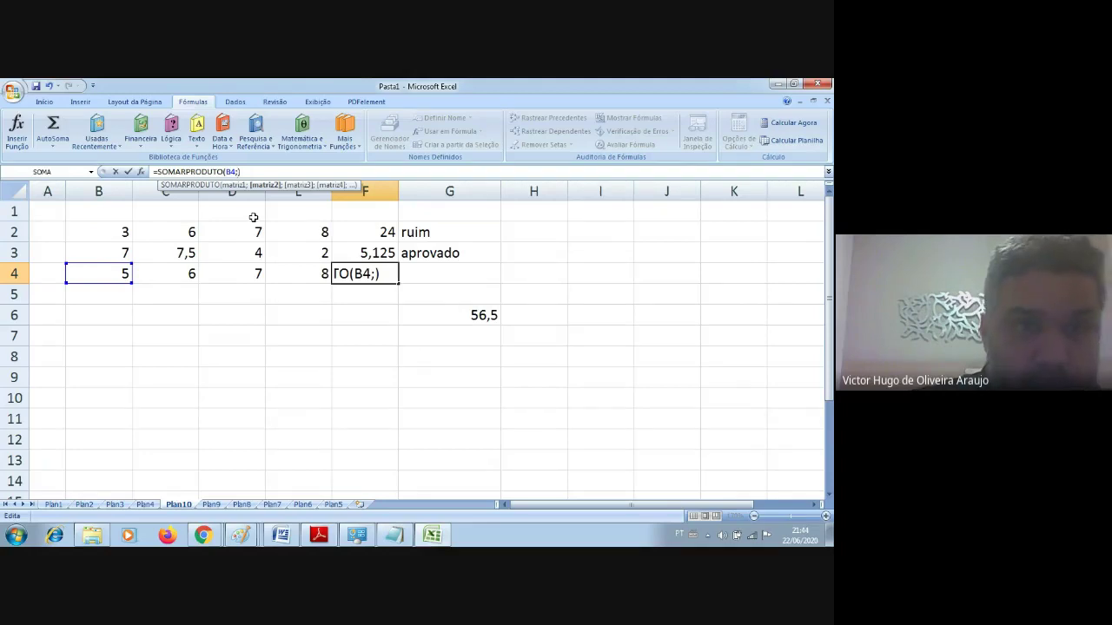
text(c4)
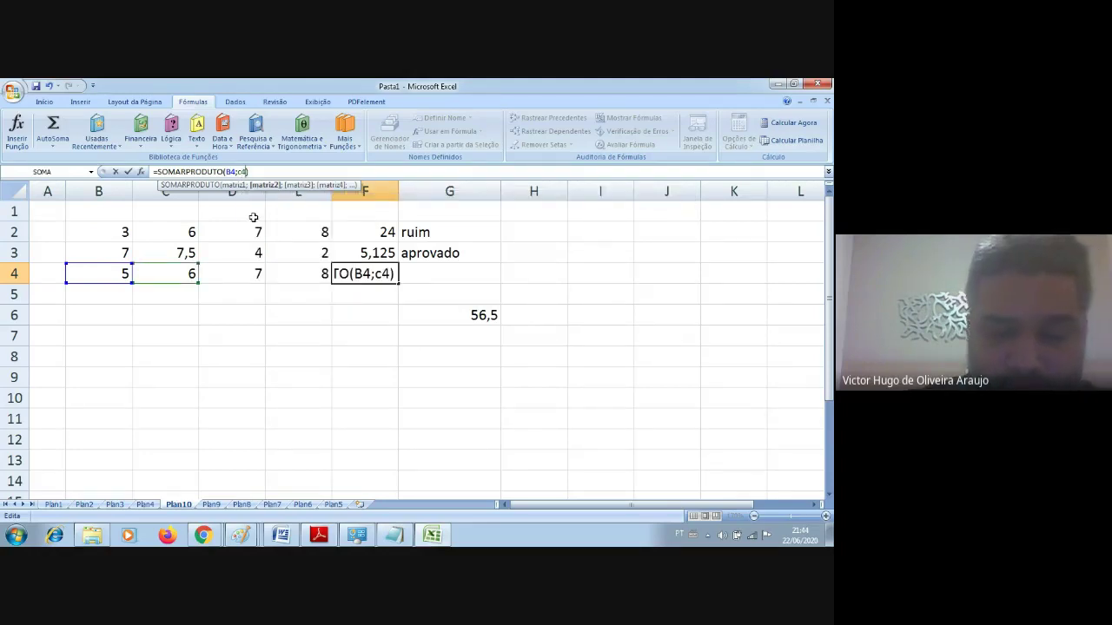
text(;)
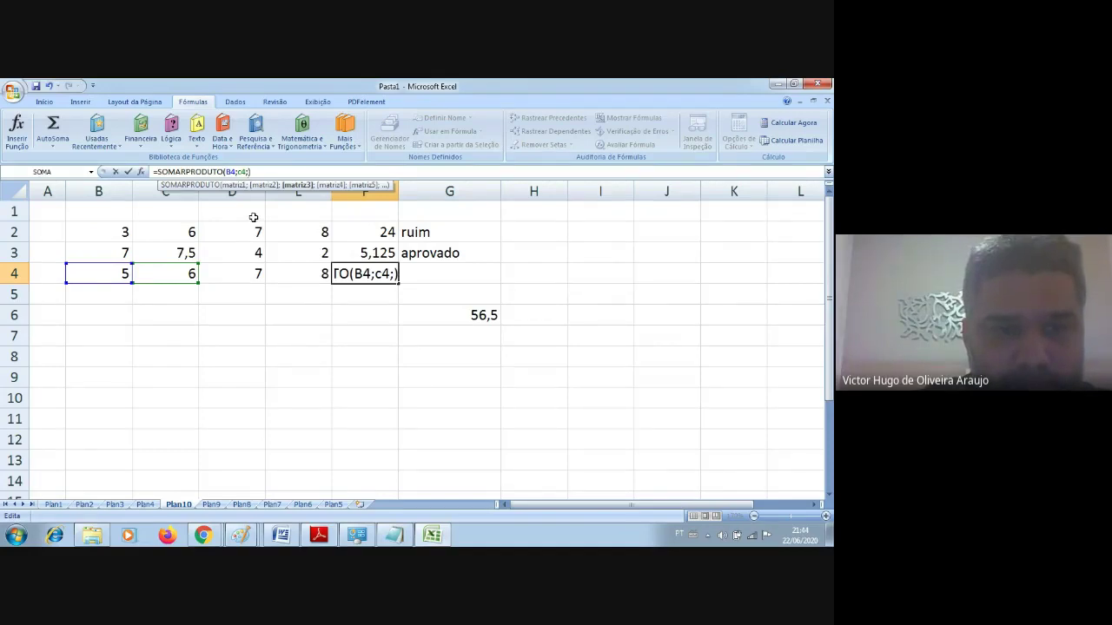
text(d4;)
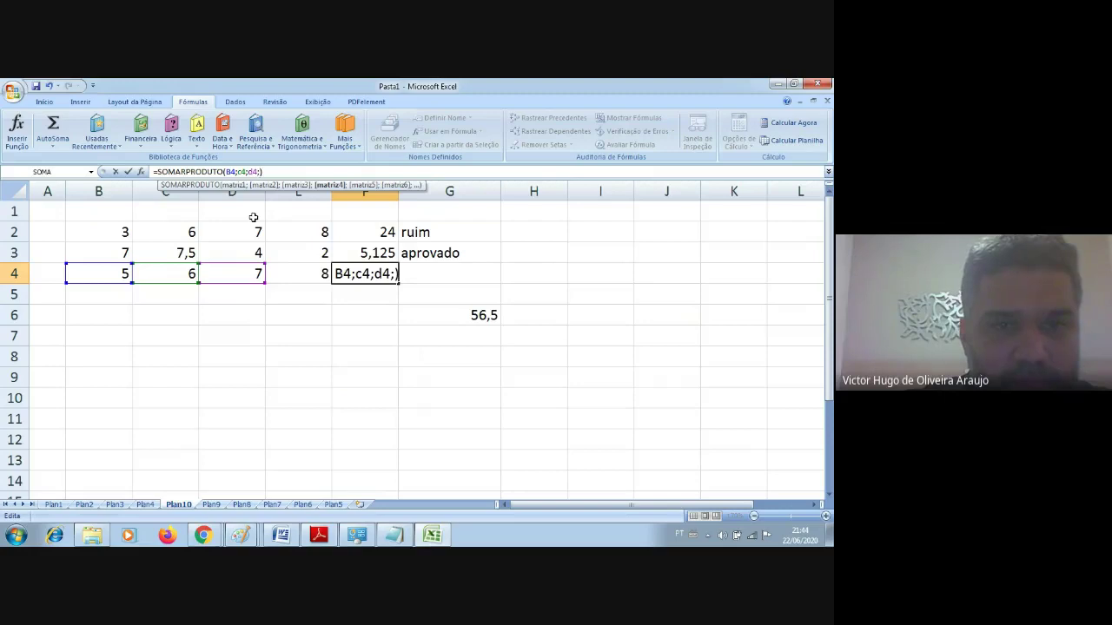
text(e4)
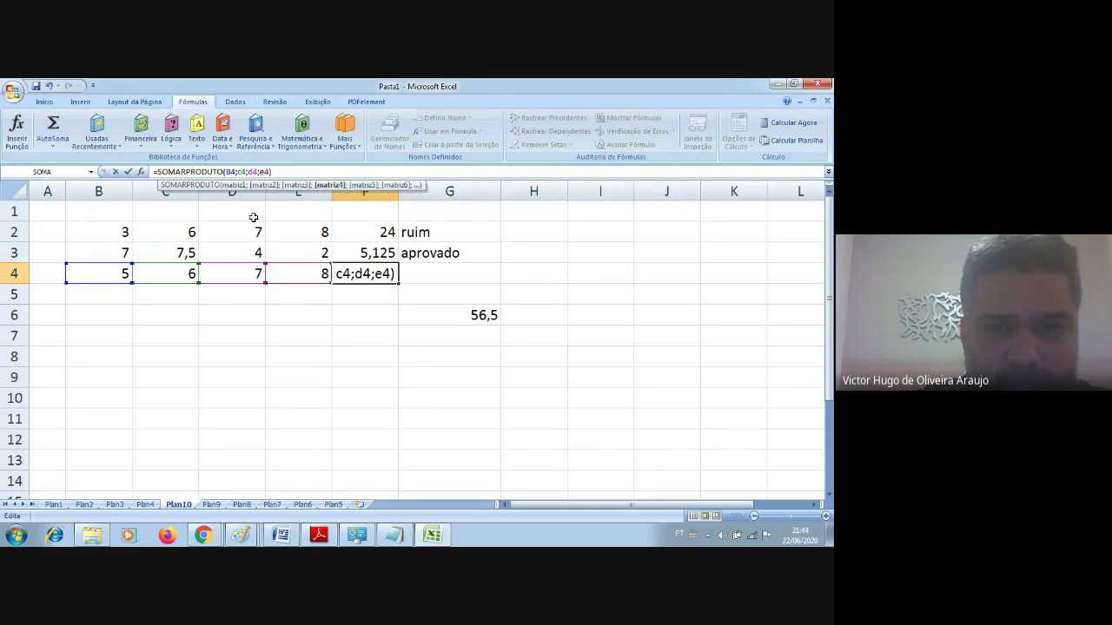
key(Return)
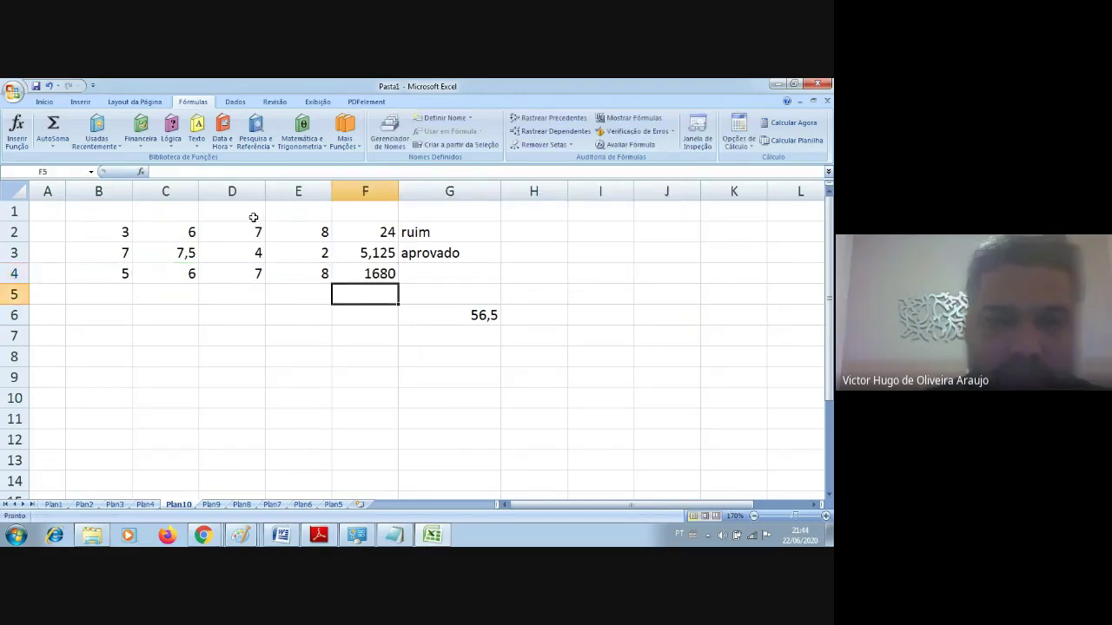
- Review the SOMARPRODUTO formula in F4, its separated arguments, and the row cells B4 to E4 it refers to
click(375, 280)
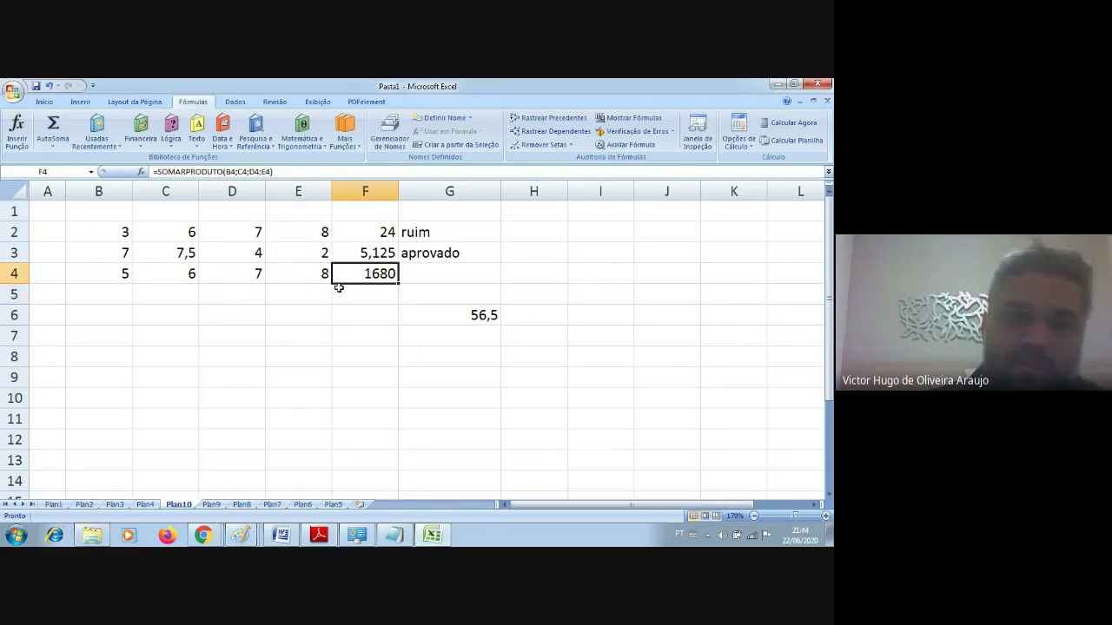
click(110, 275)
click(159, 274)
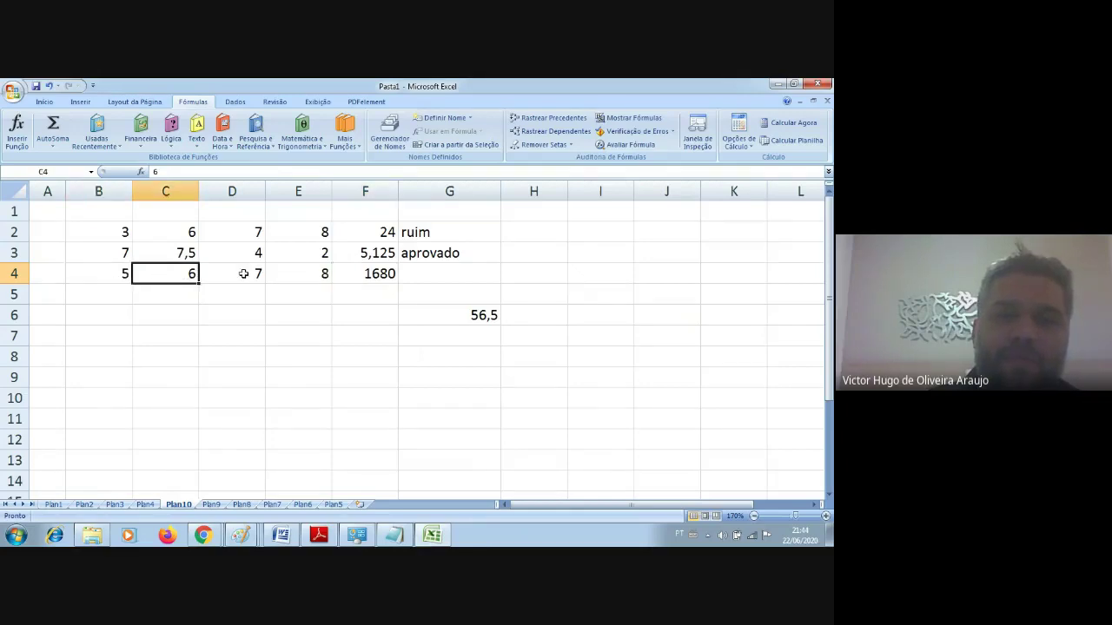
click(113, 276)
click(150, 274)
click(225, 274)
click(275, 274)
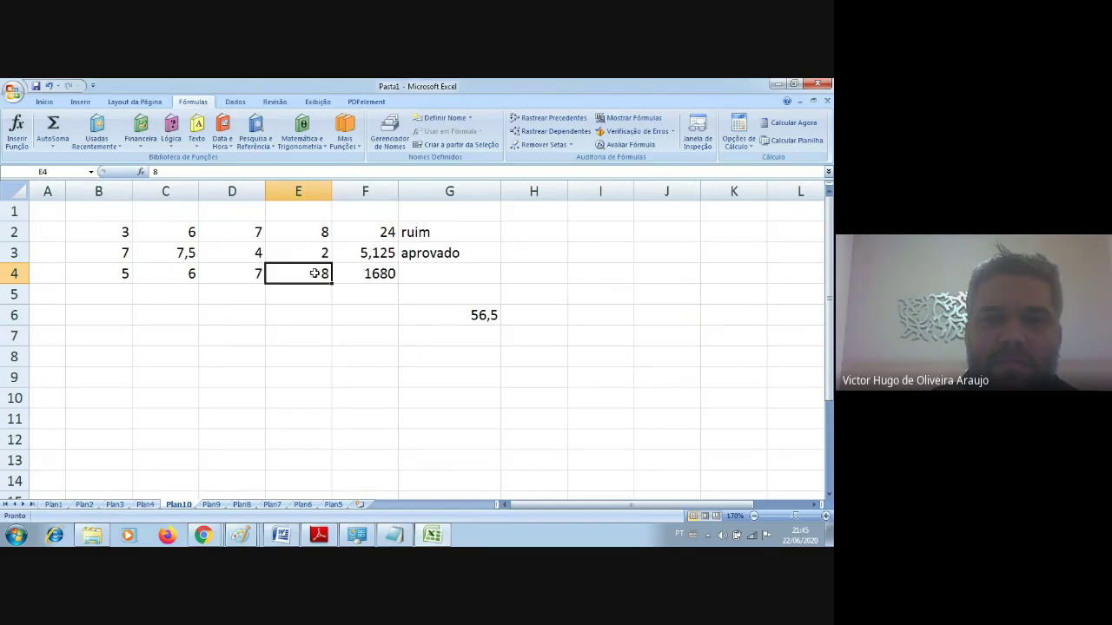
click(358, 273)
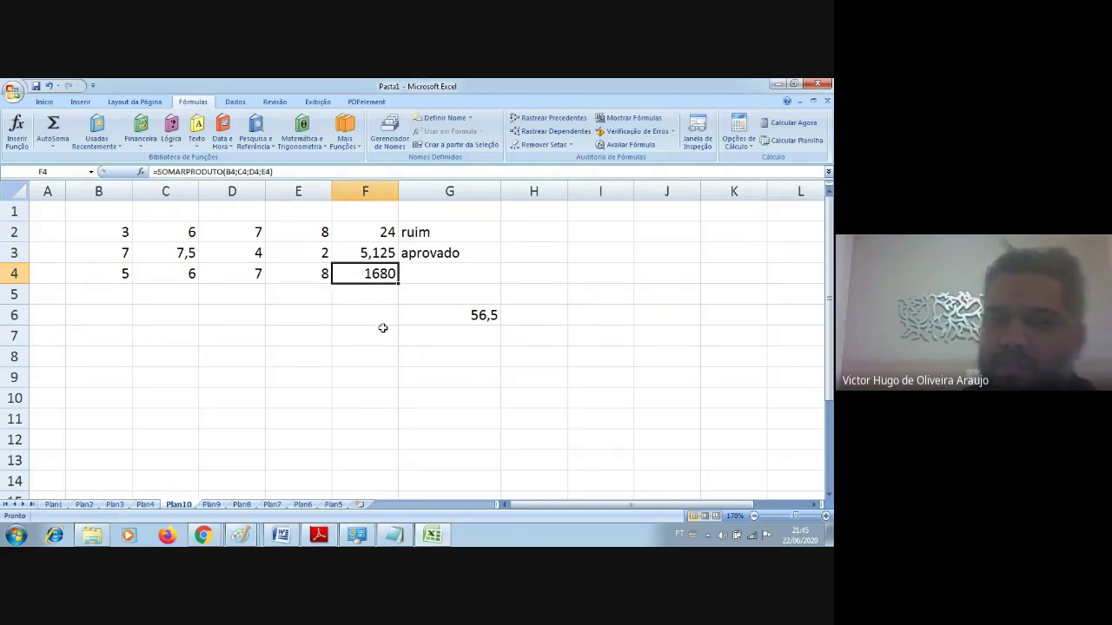
click(437, 277)
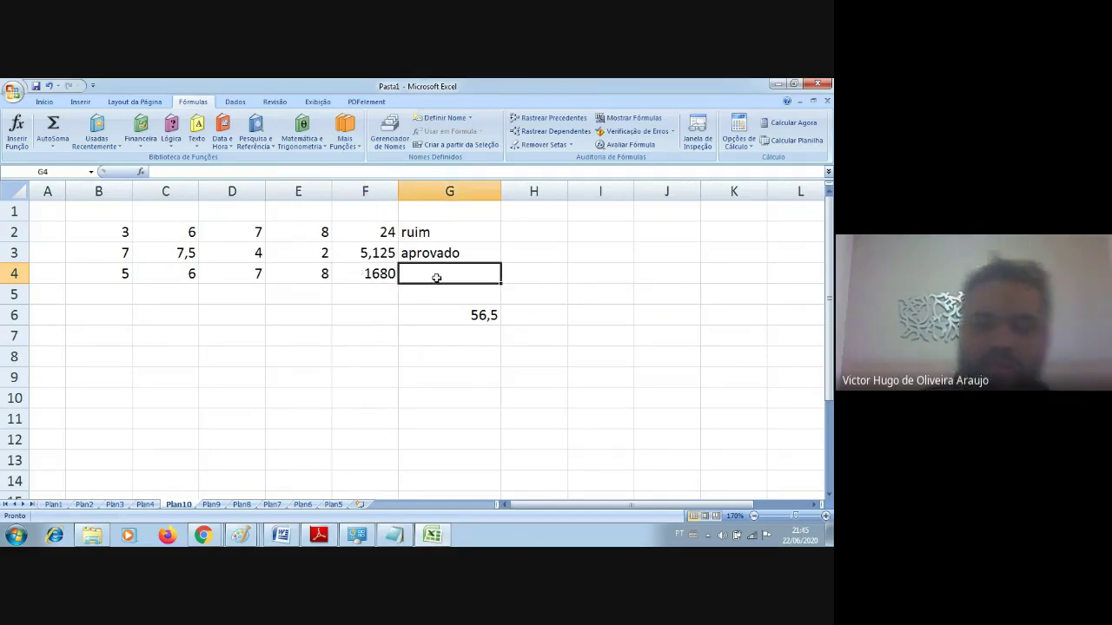
click(377, 277)
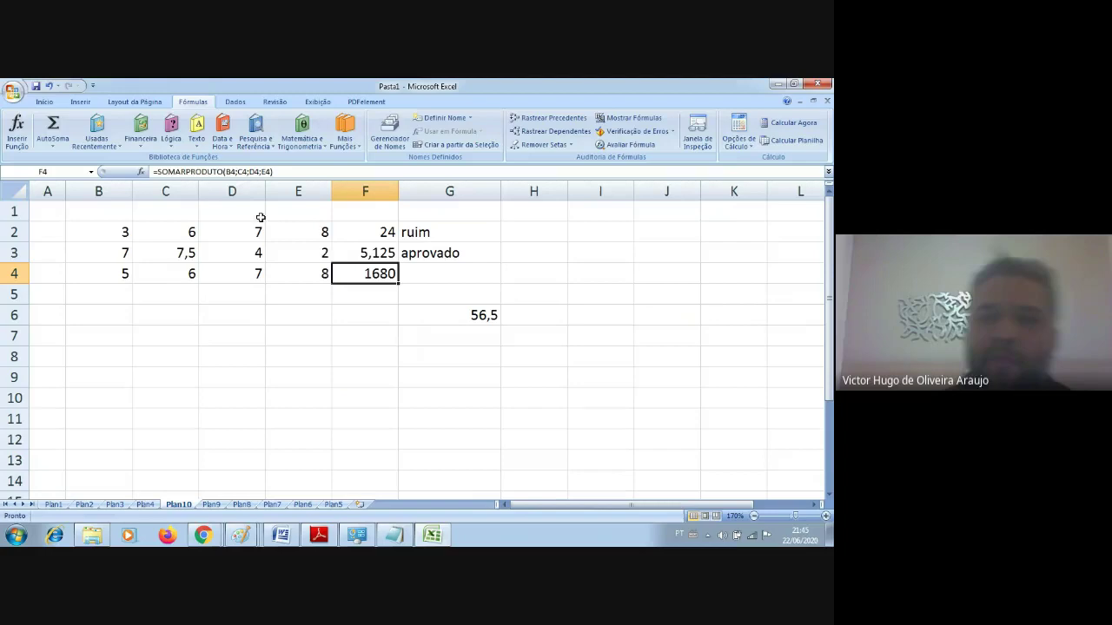
click(235, 171)
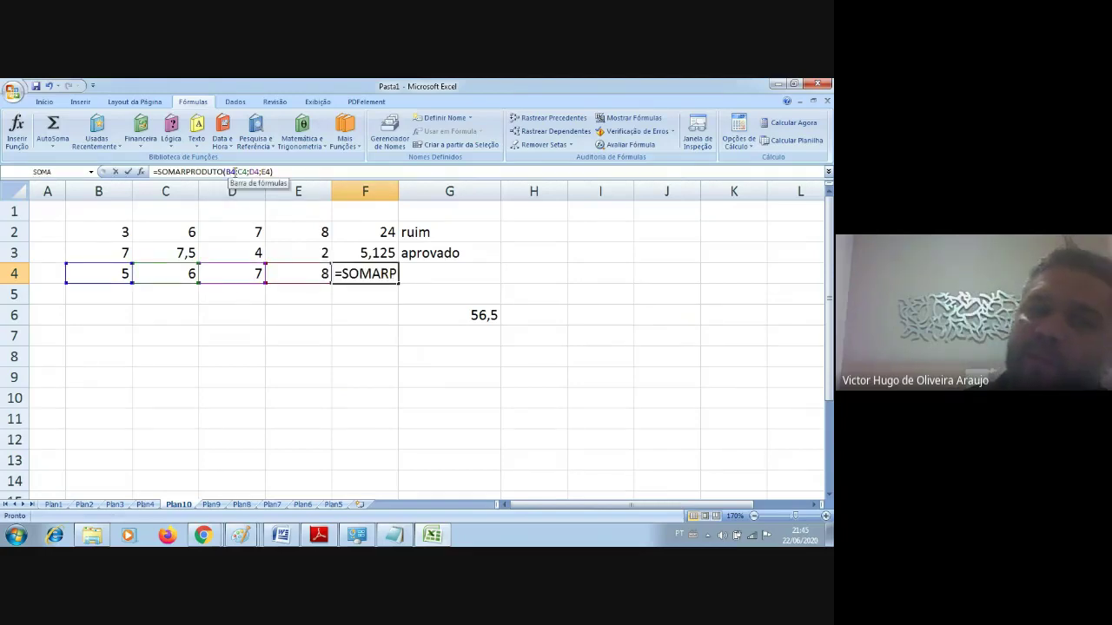
click(248, 171)
click(258, 171)
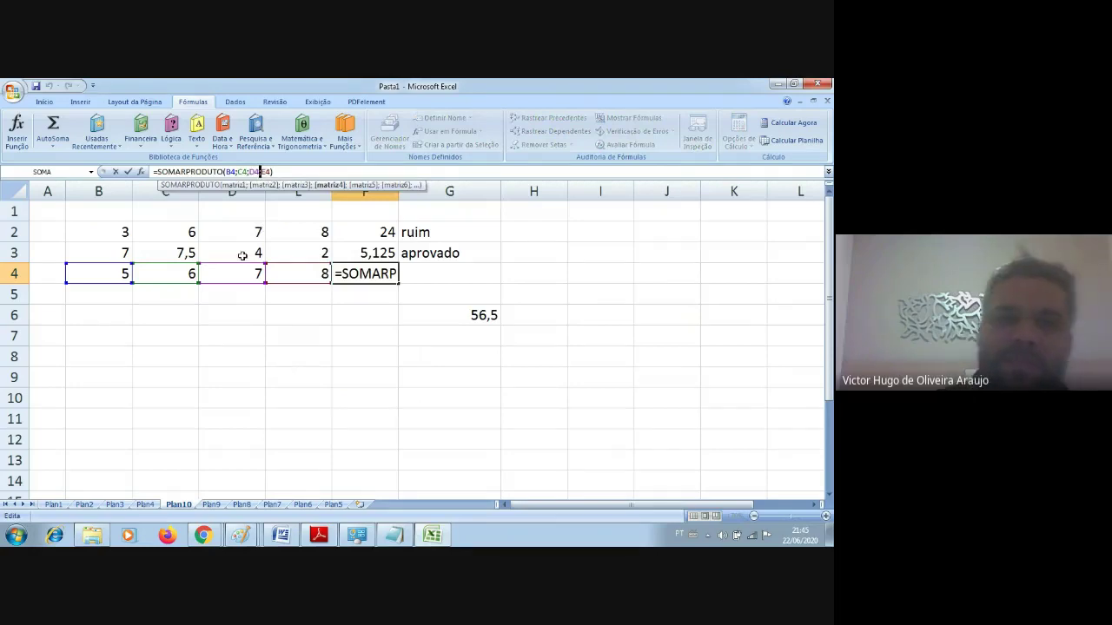
- Look up the SOMARPRODUTO description in the list of math and trigonometry functions
click(320, 144)
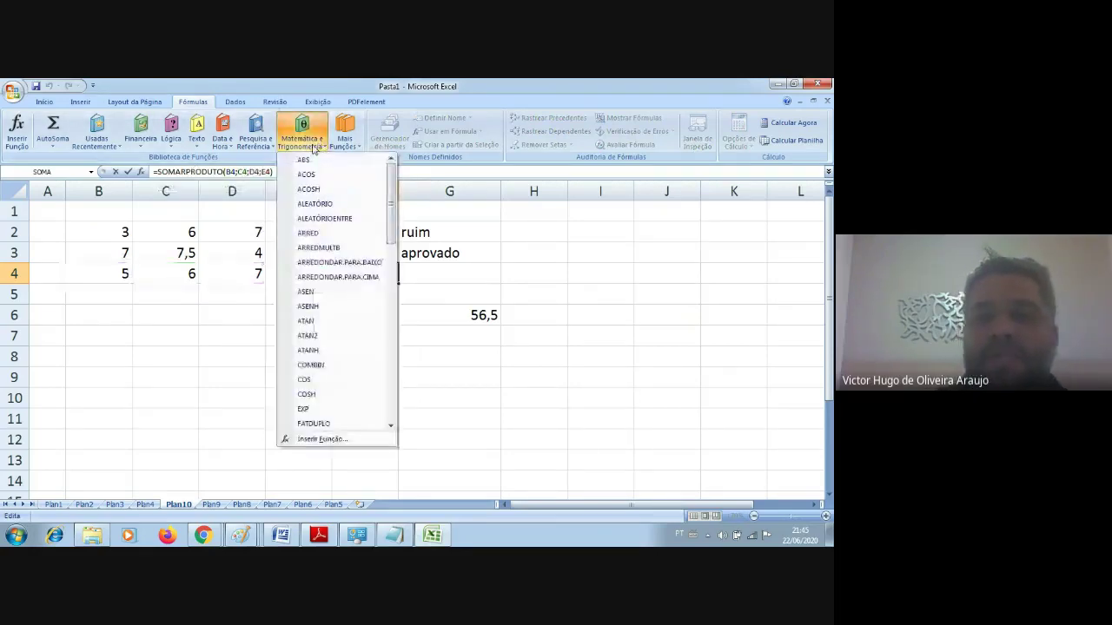
drag(394, 204, 414, 419)
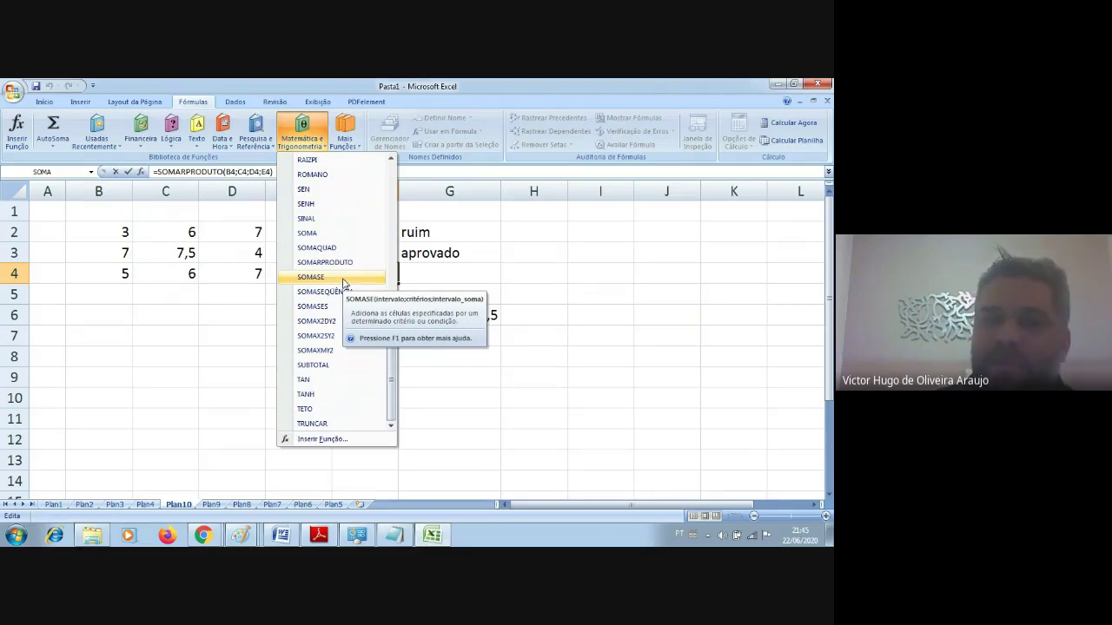
click(232, 340)
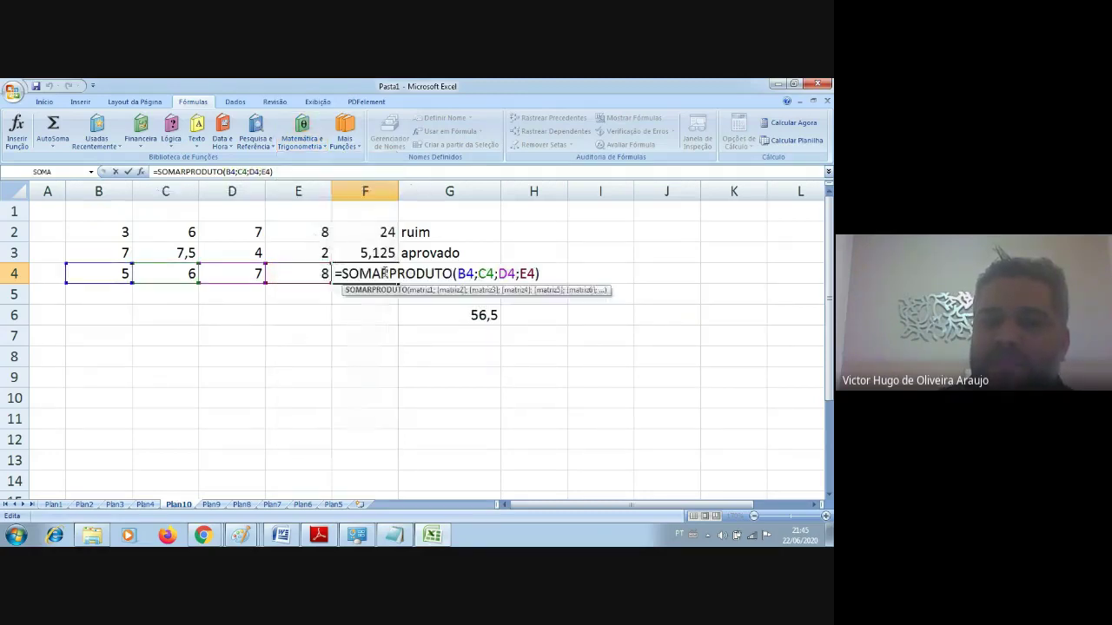
click(302, 132)
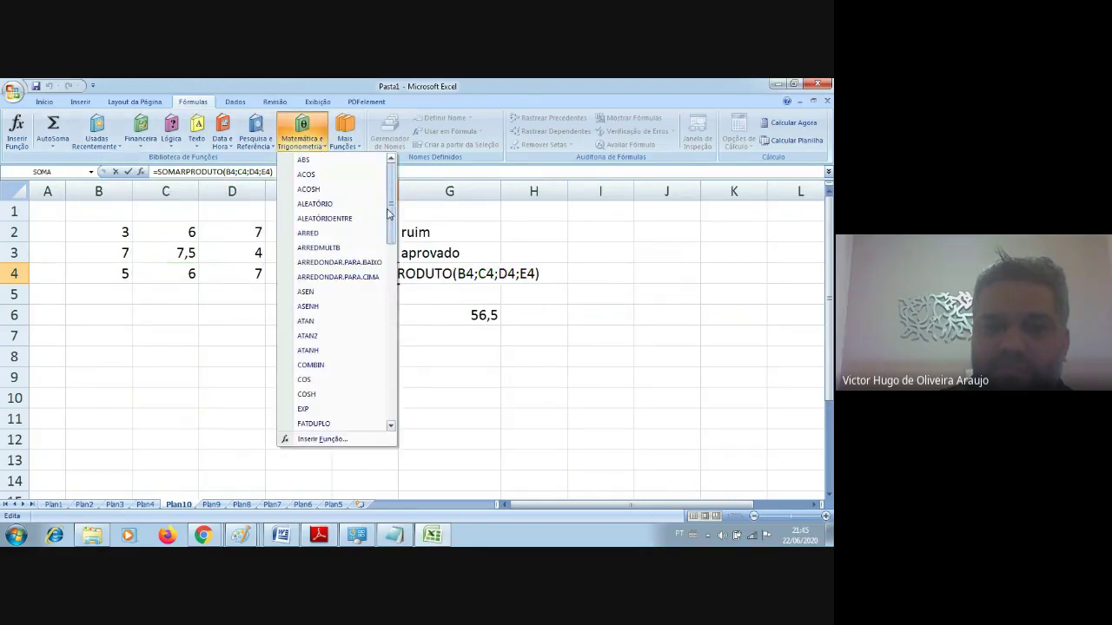
drag(388, 214, 391, 388)
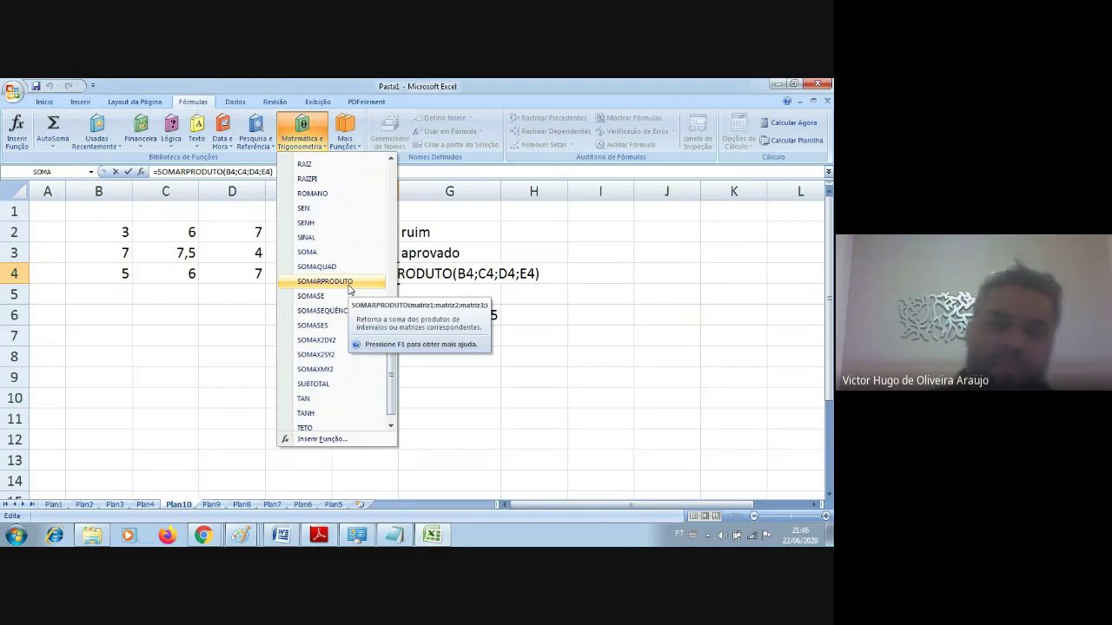
click(452, 322)
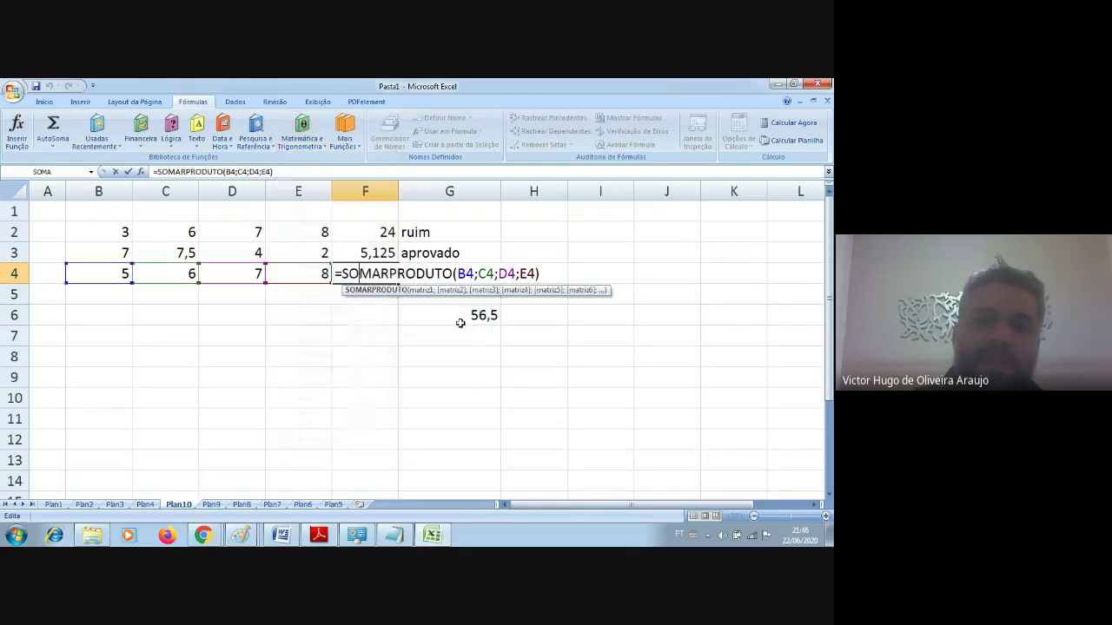
- Change the arguments of the SOMARPRODUTO formula in F4 to the two ranges B4:C4 and D4:E4
click(474, 275)
key(Delete)
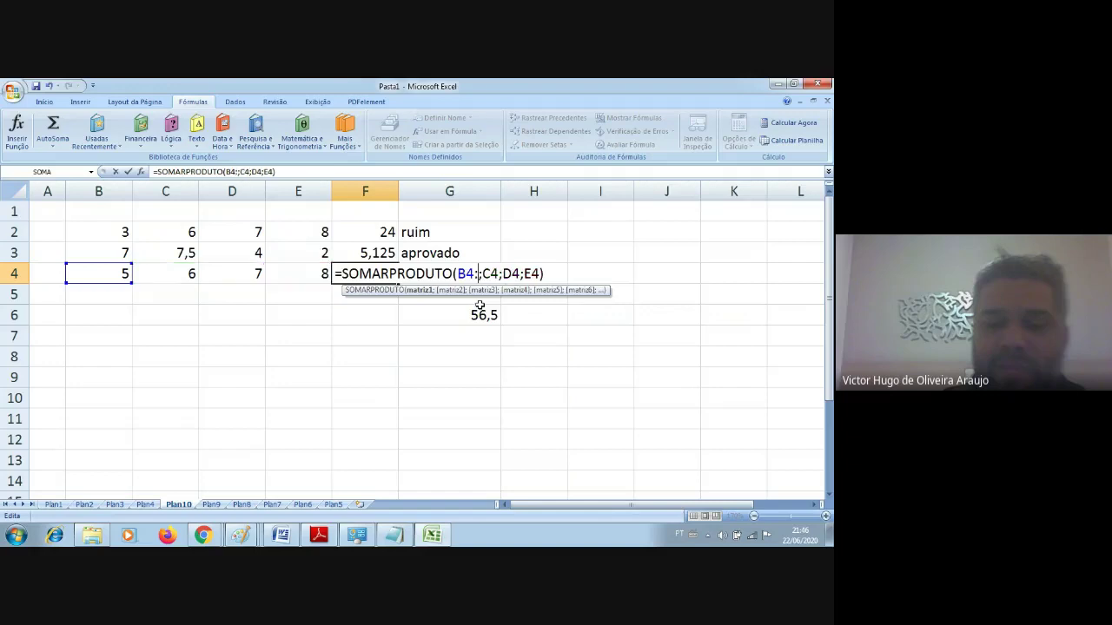
text(:)
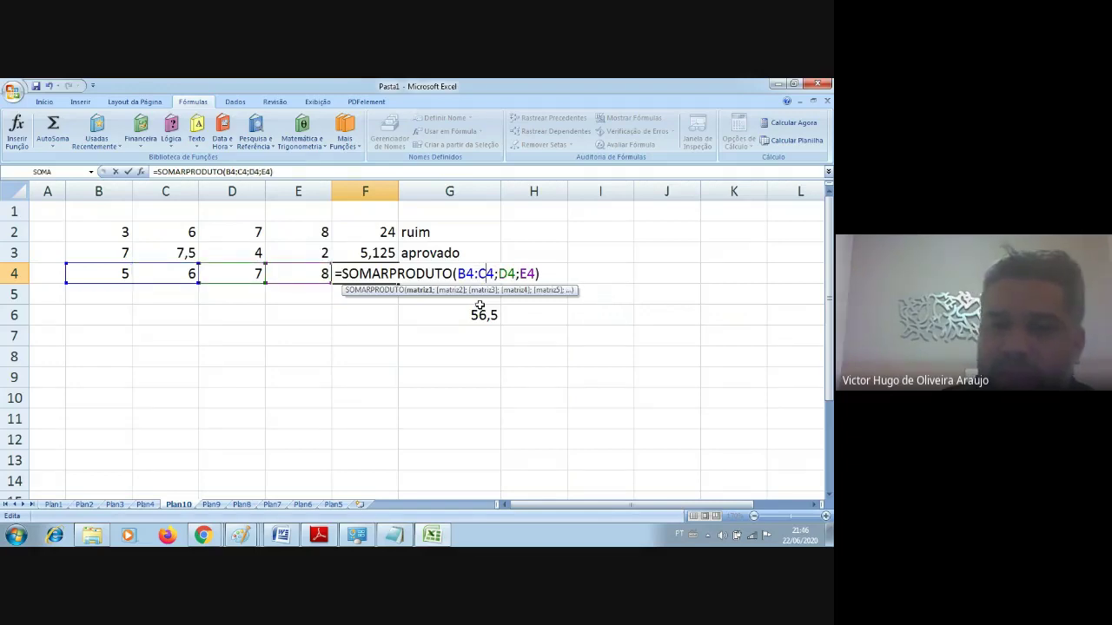
key(Right)
key(Right)
key(Right)
text(:)
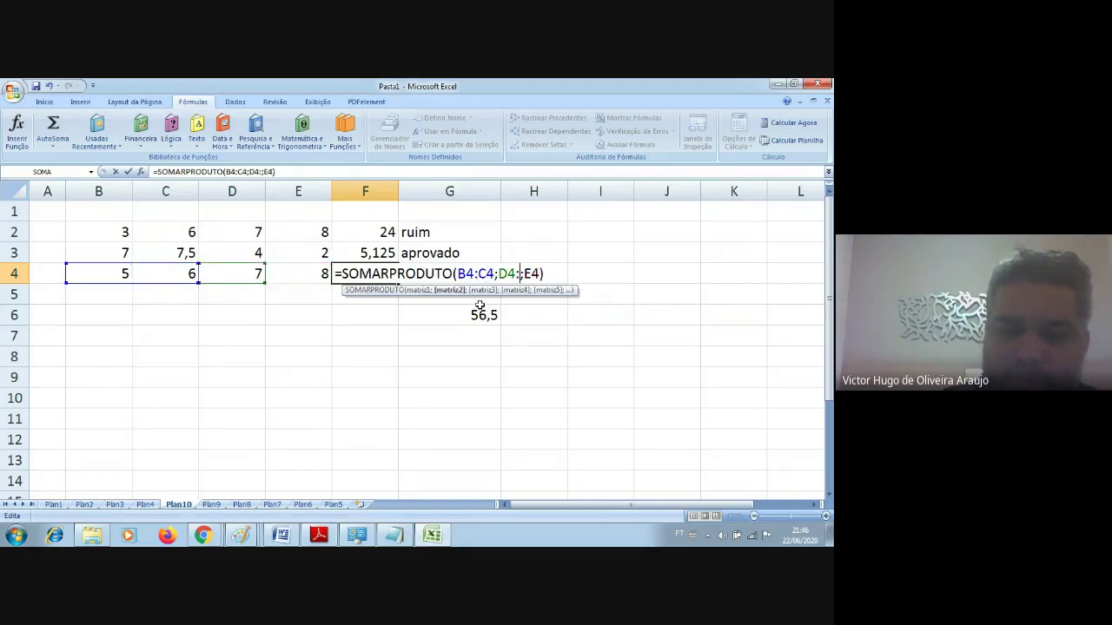
key(Delete)
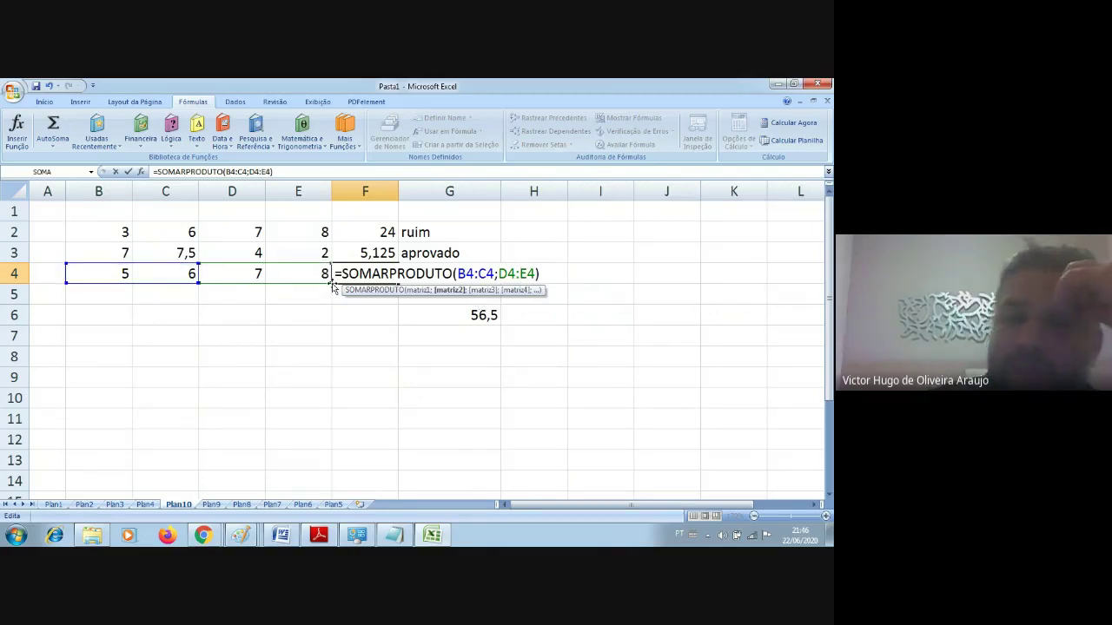
key(Return)
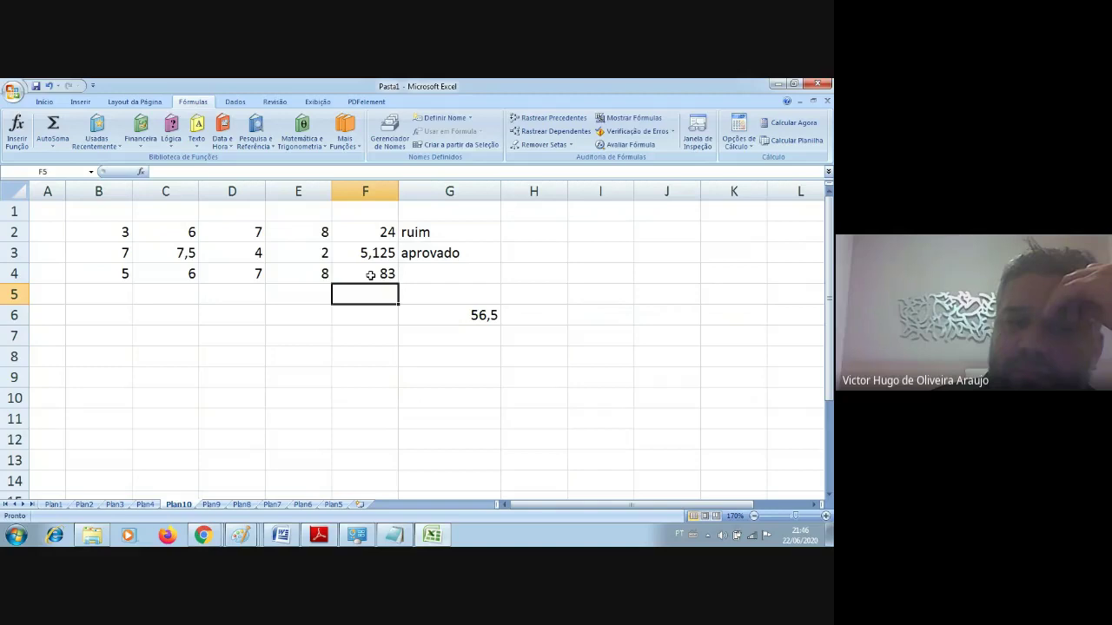
click(370, 275)
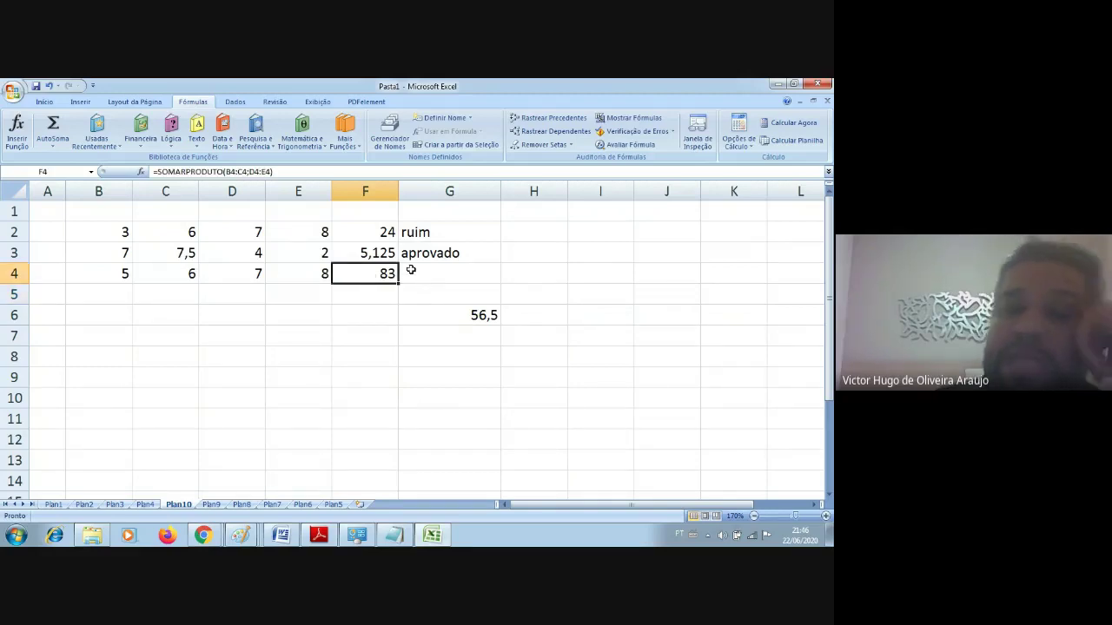
- Begin an SE formula in G4 with the test F4<100 and SOMA(B4:E4) as the value if true
click(407, 273)
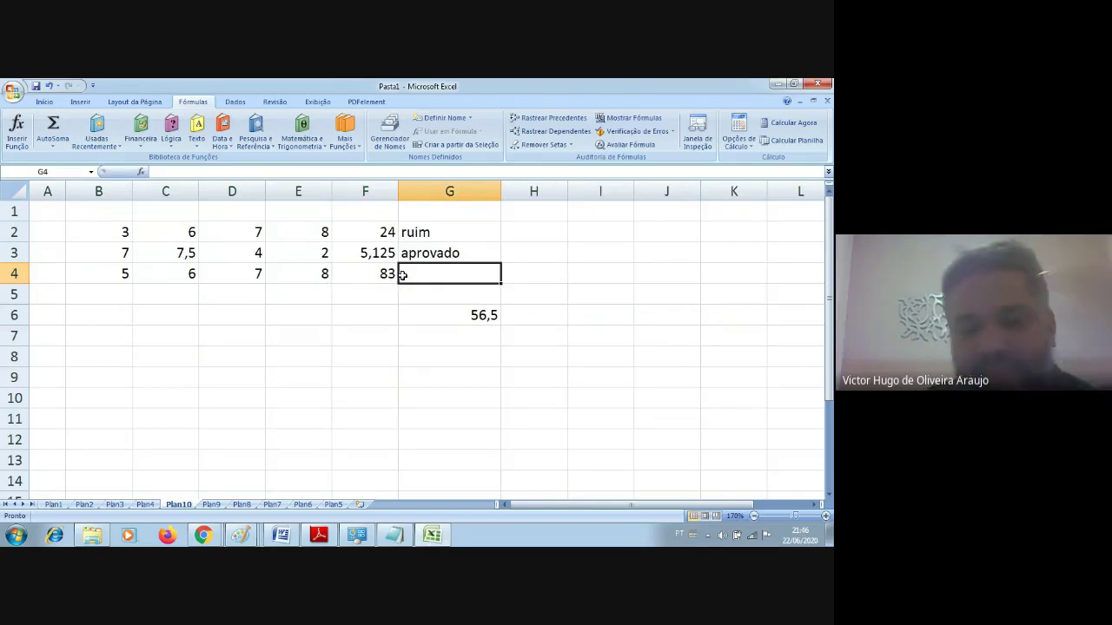
text(=se()
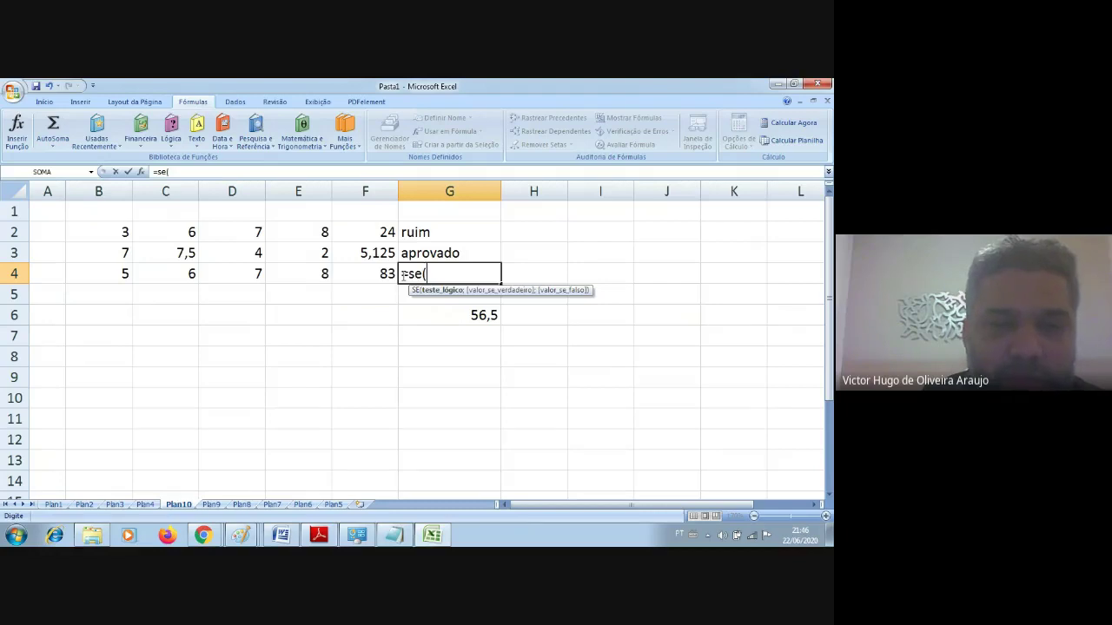
text(f4)
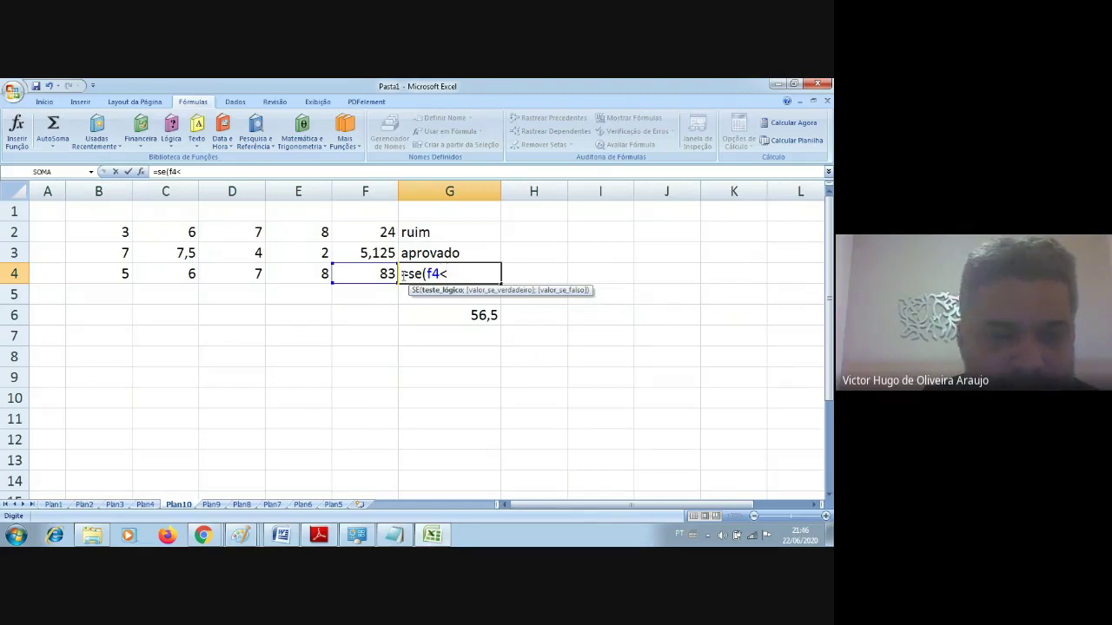
text(<100;)
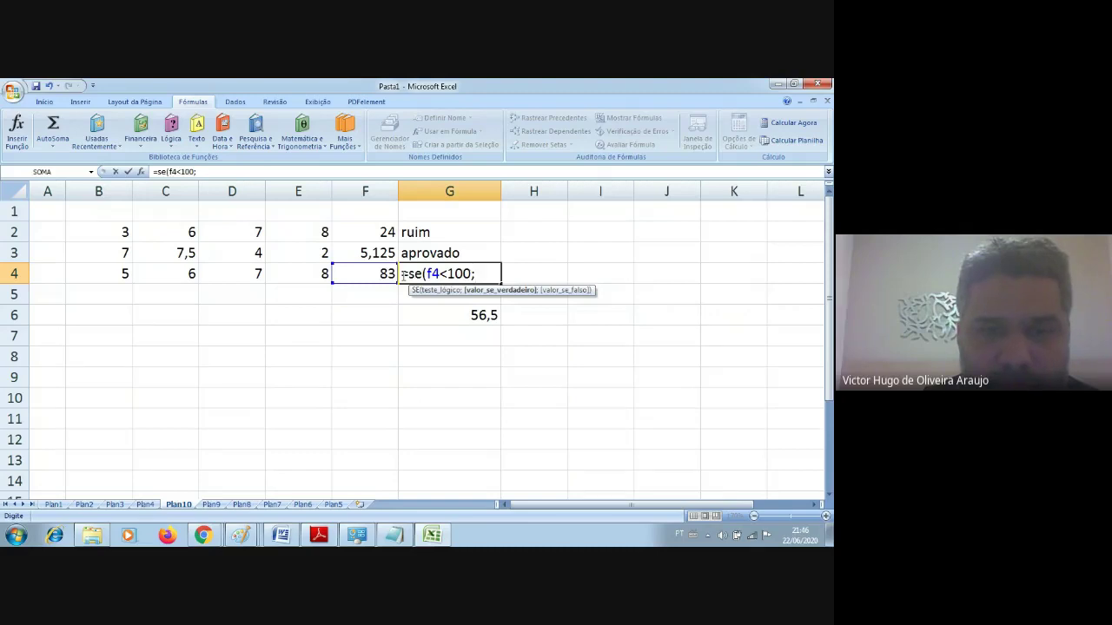
text(soma)
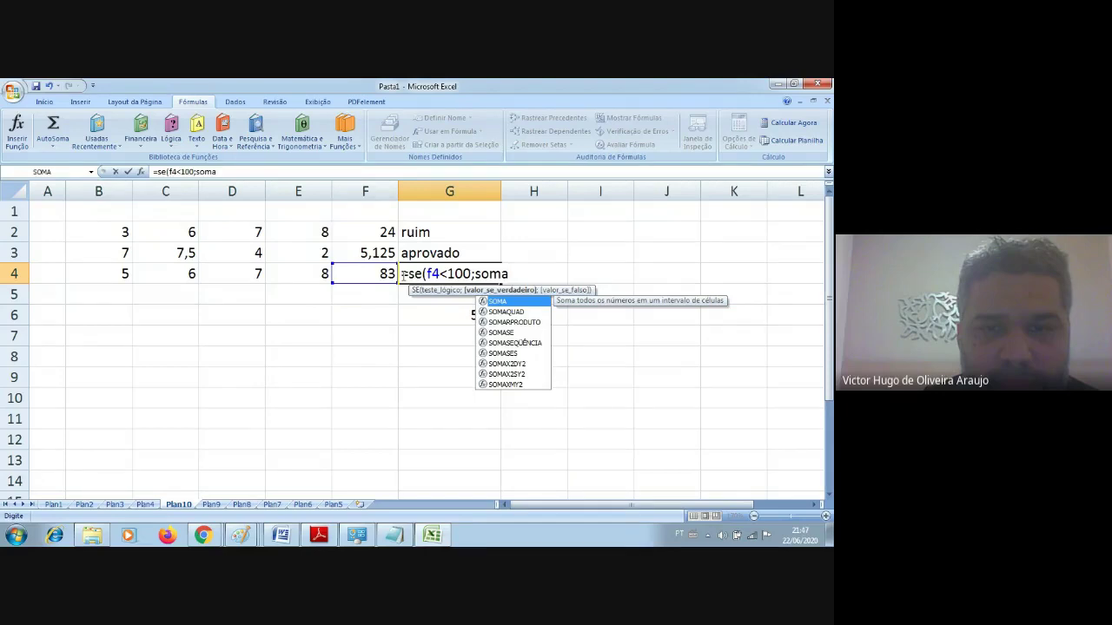
text((b4)
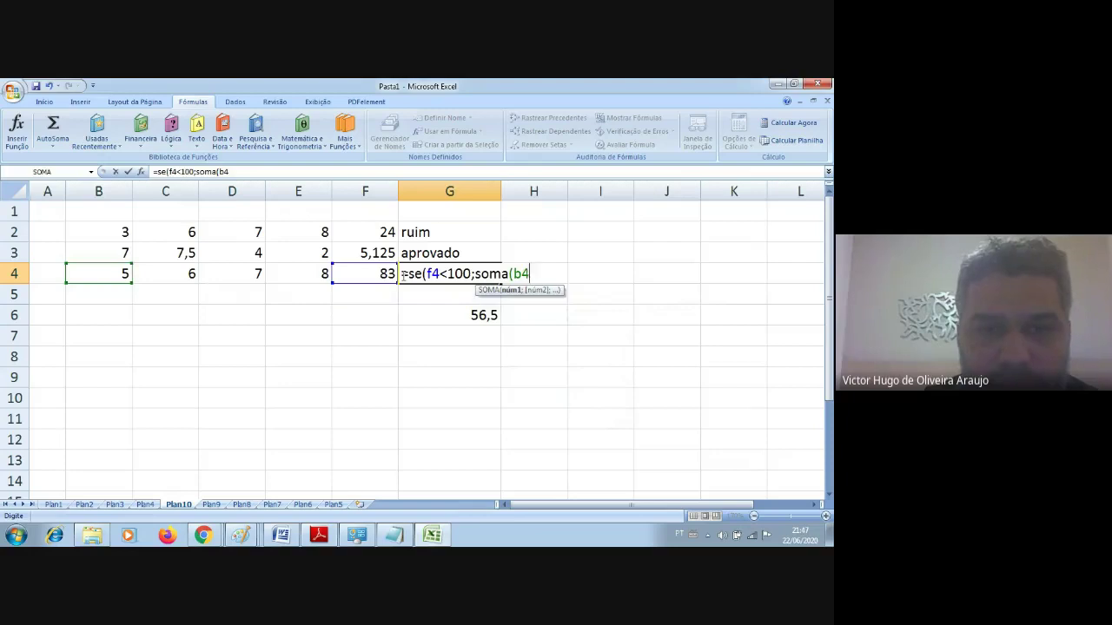
text(:e)
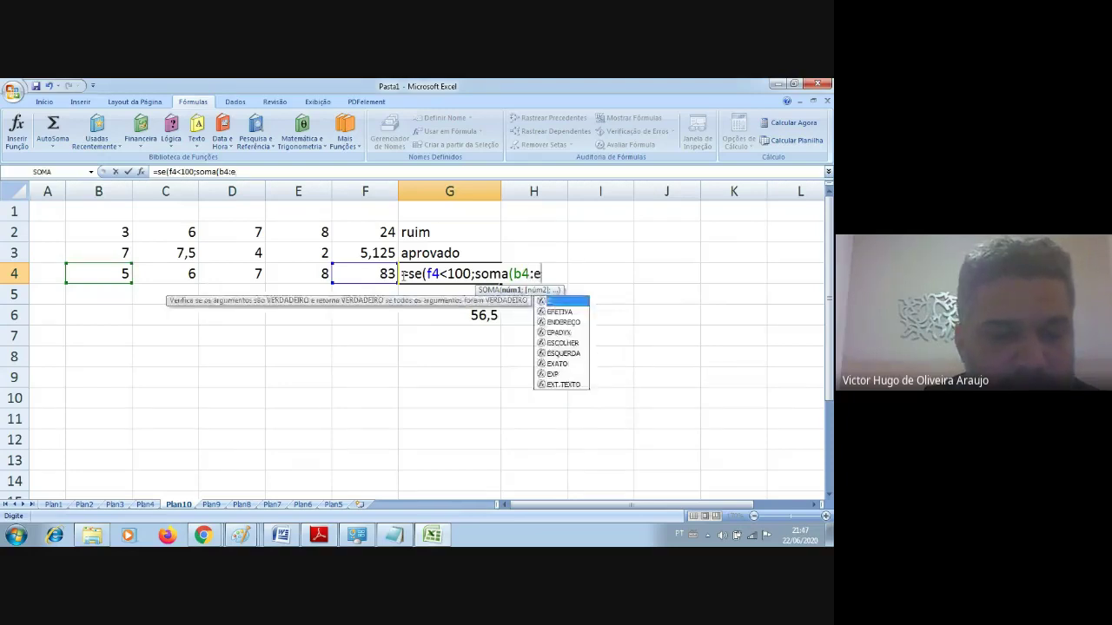
text(4)
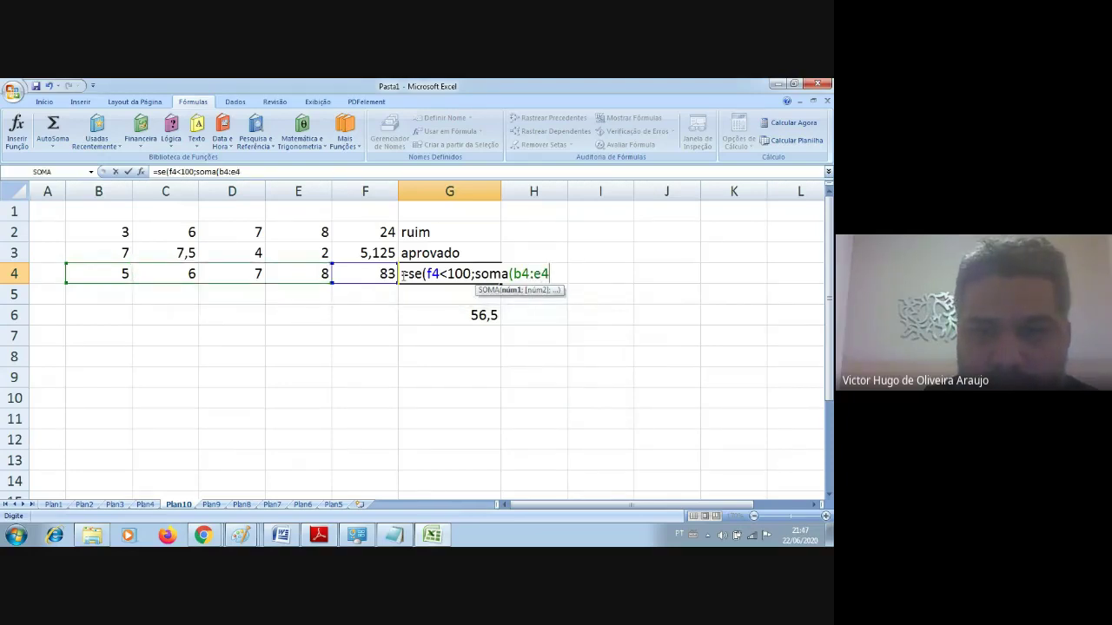
text())
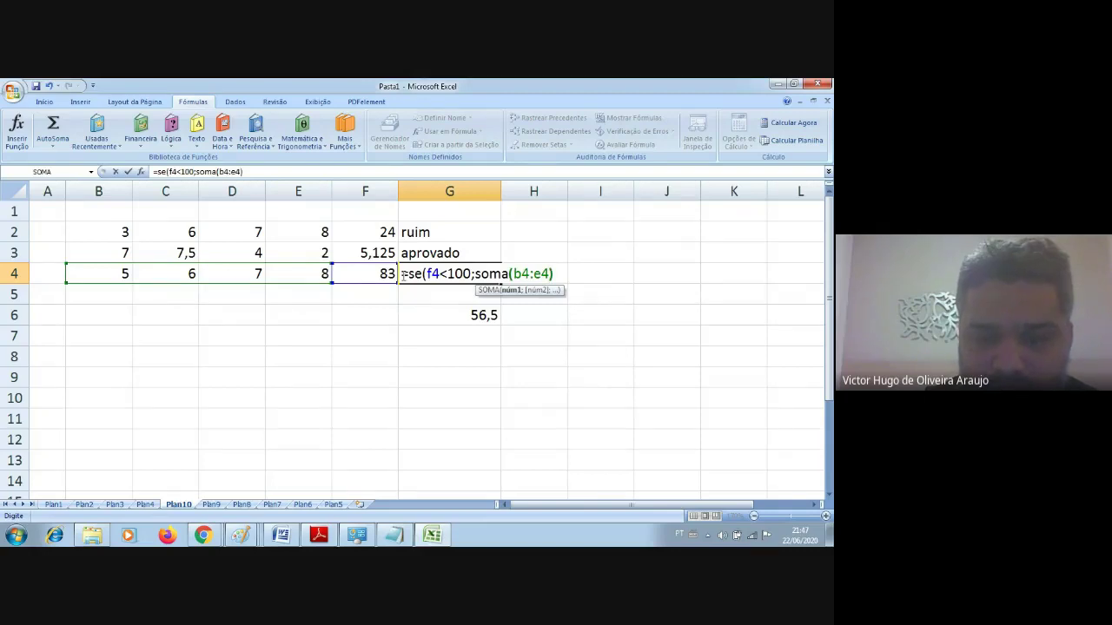
- Complete the SE formula in G4 with MÉDIA(B4:E4) as the value if false
text(;)
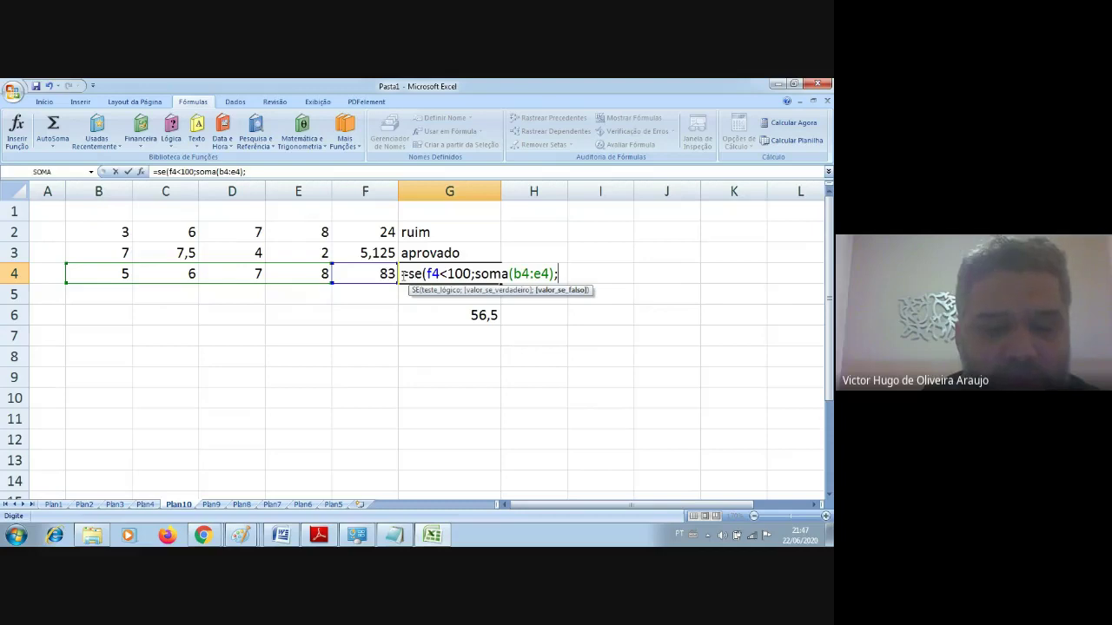
text(média)
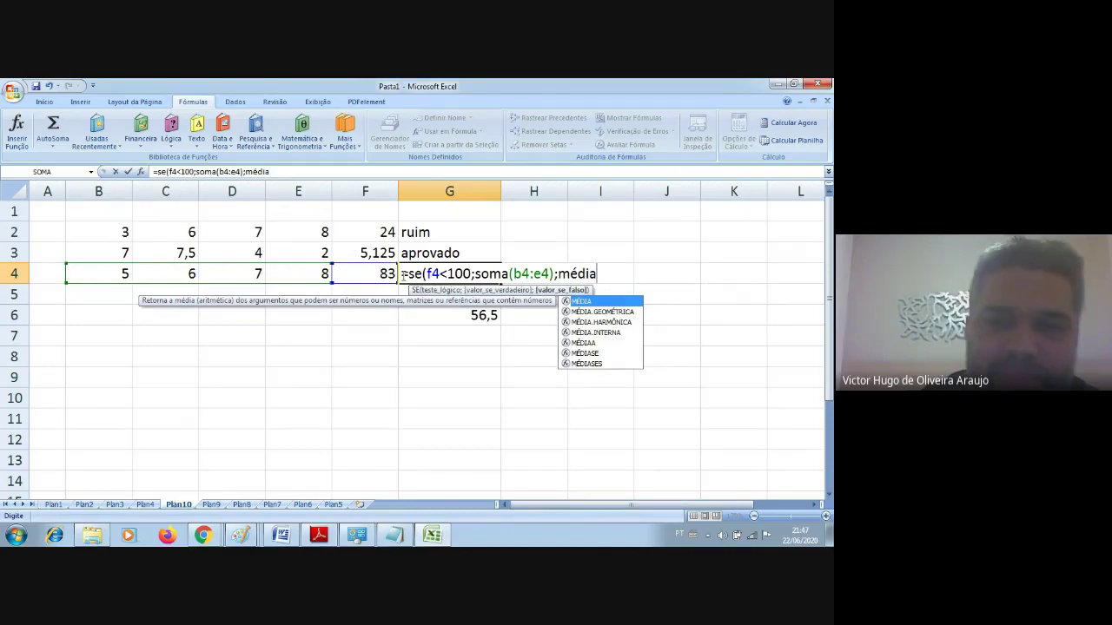
text(()
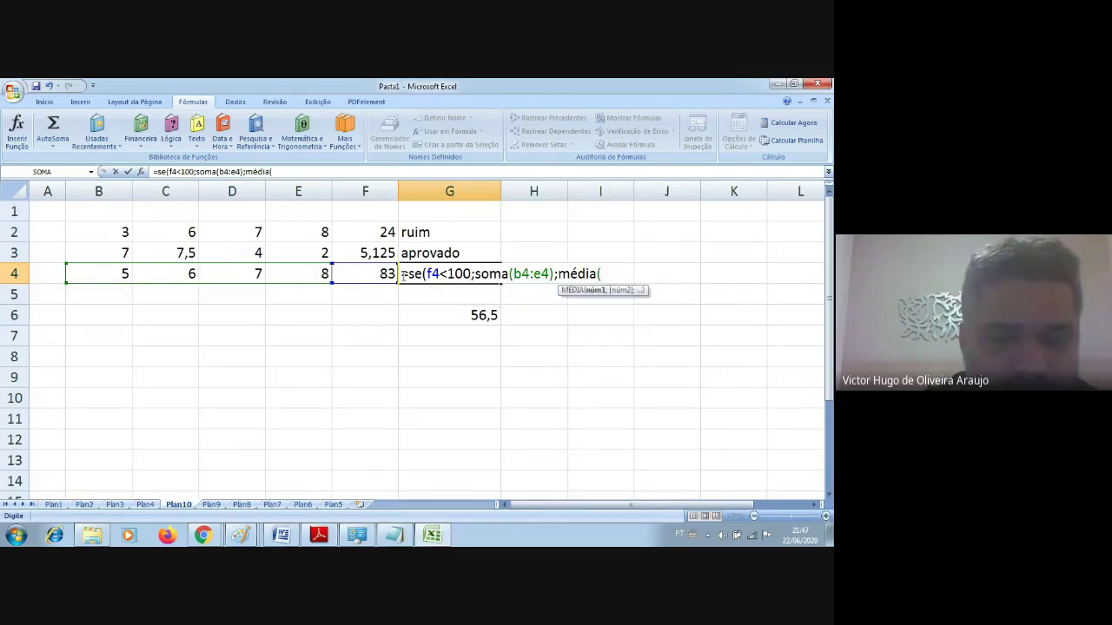
text(b4:)
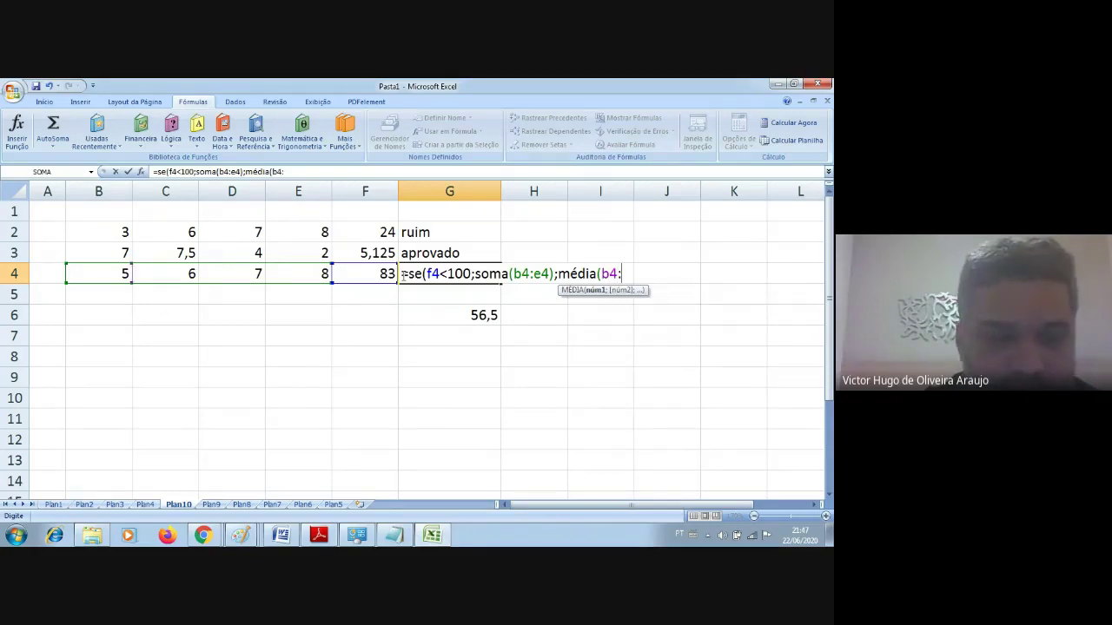
text(e4)
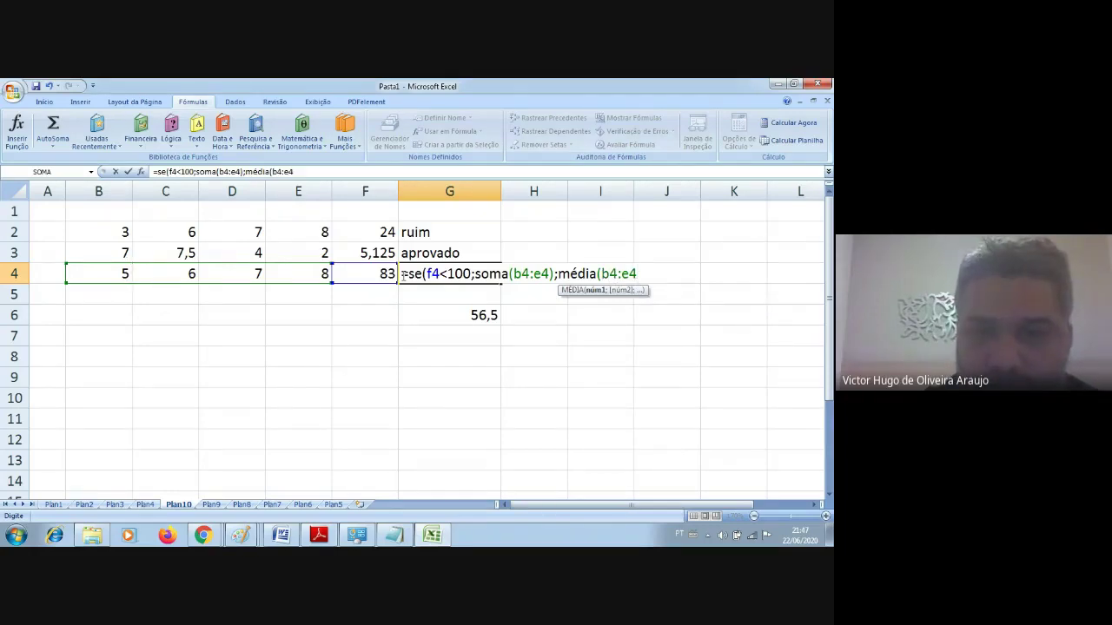
text())
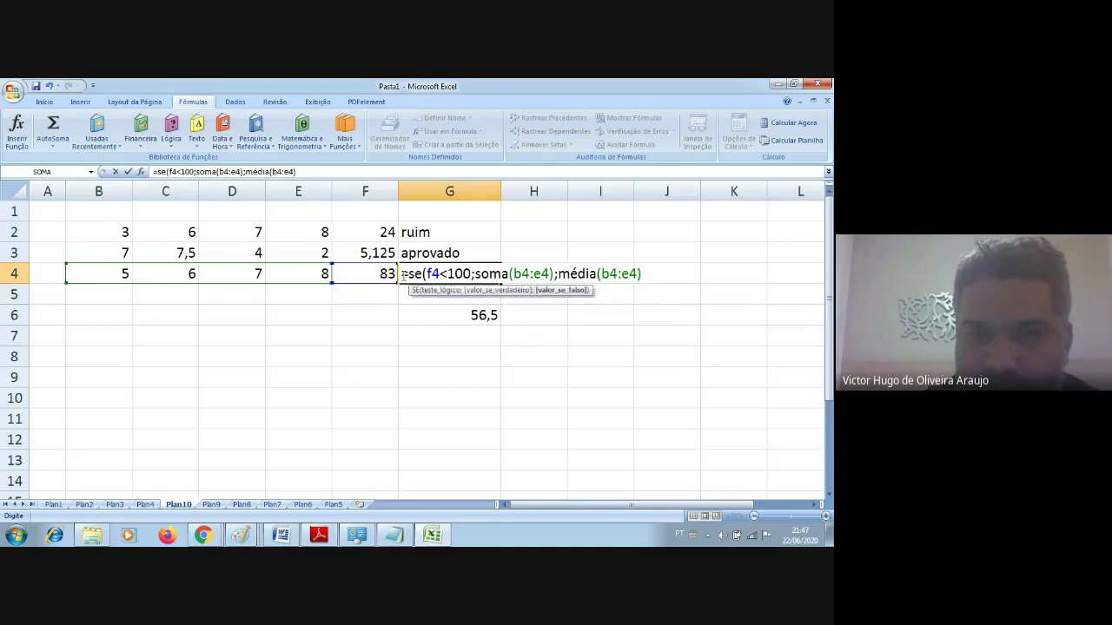
key(Return)
key(Return)
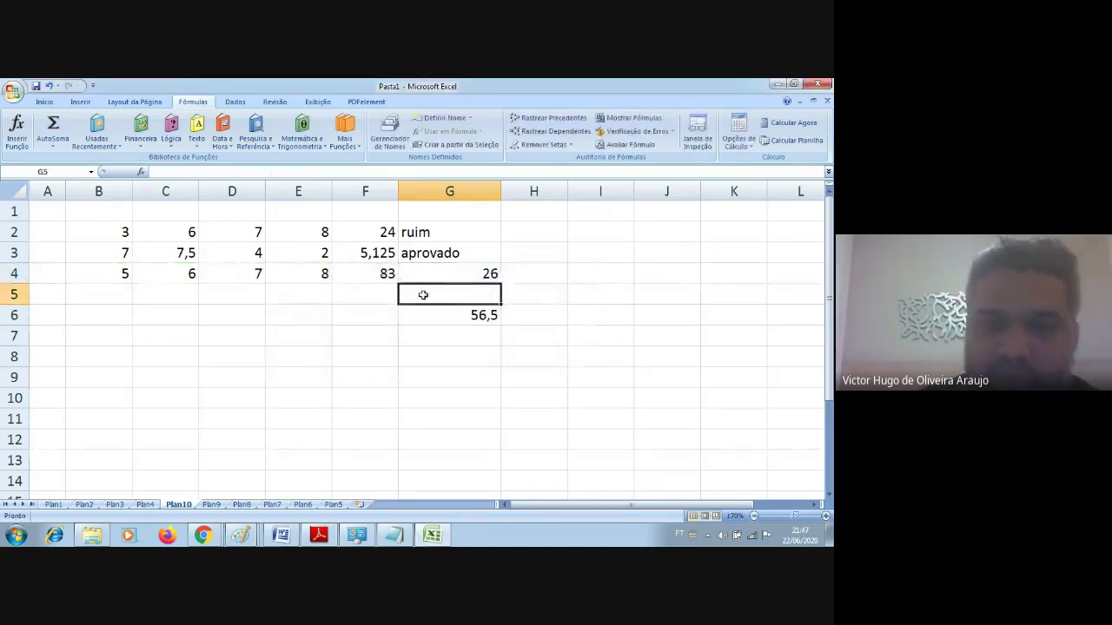
- Review the formulas in G4 and F4, and set B4 to 10 to test the other SE branch
click(415, 273)
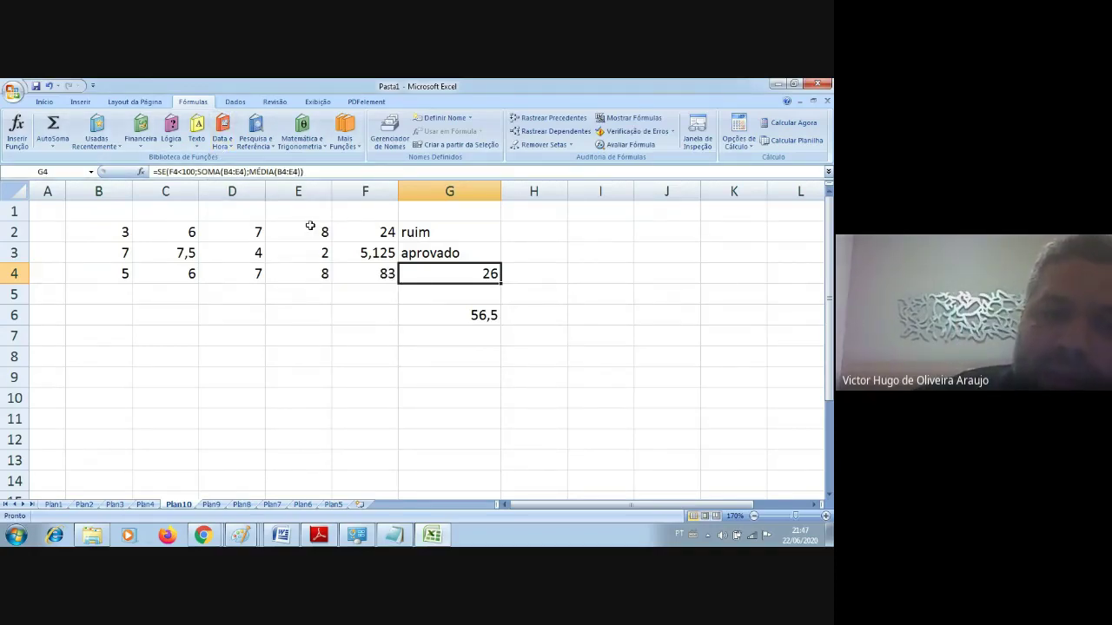
click(372, 275)
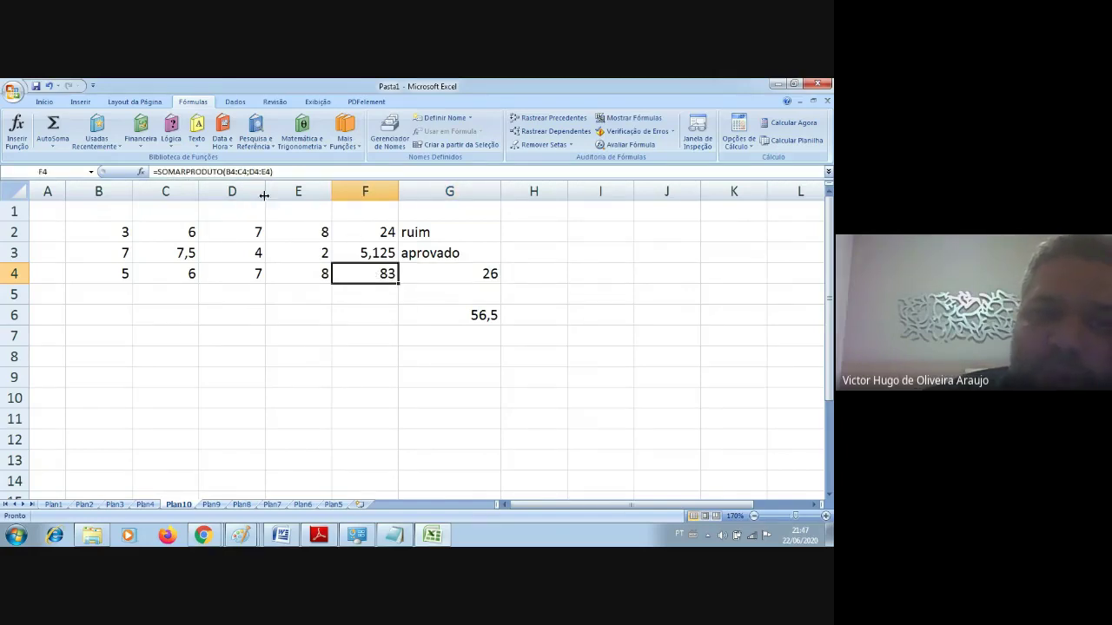
click(439, 279)
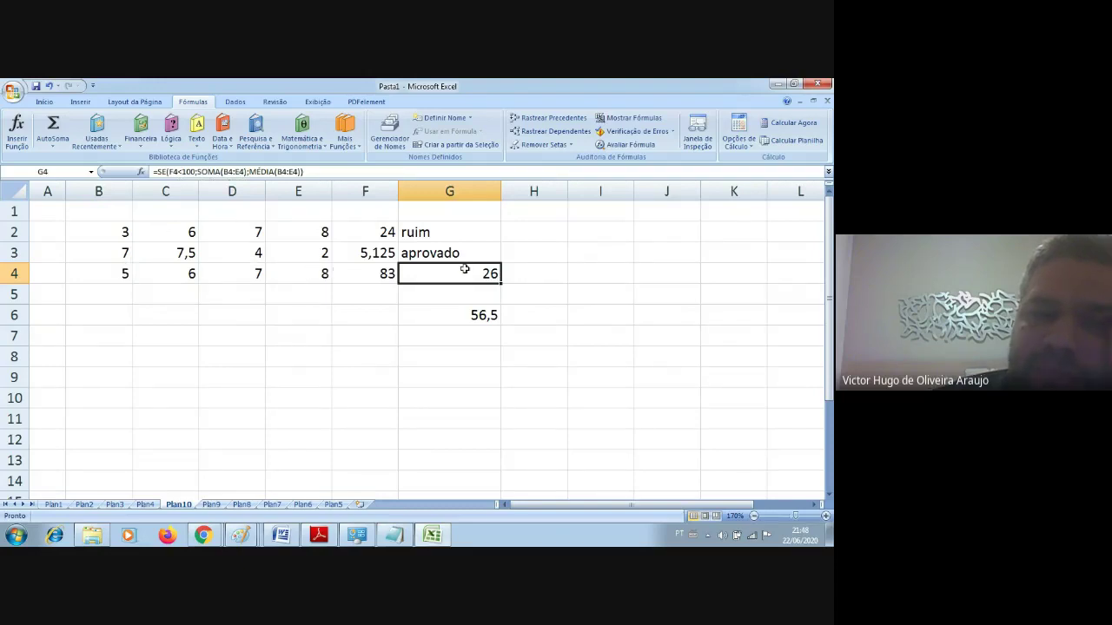
click(116, 275)
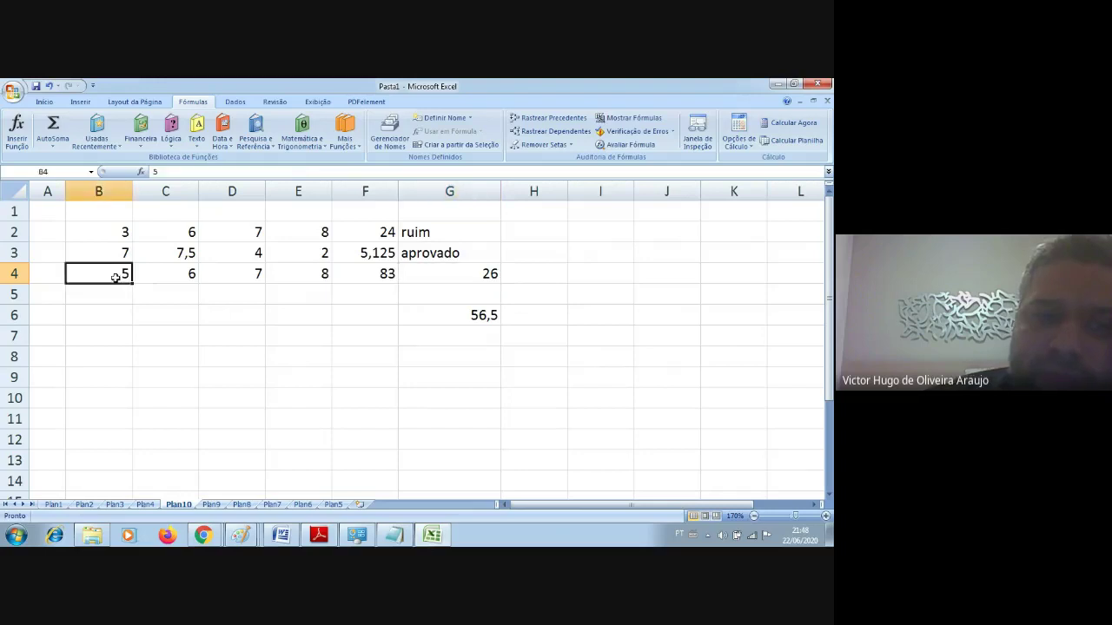
text(10)
click(231, 315)
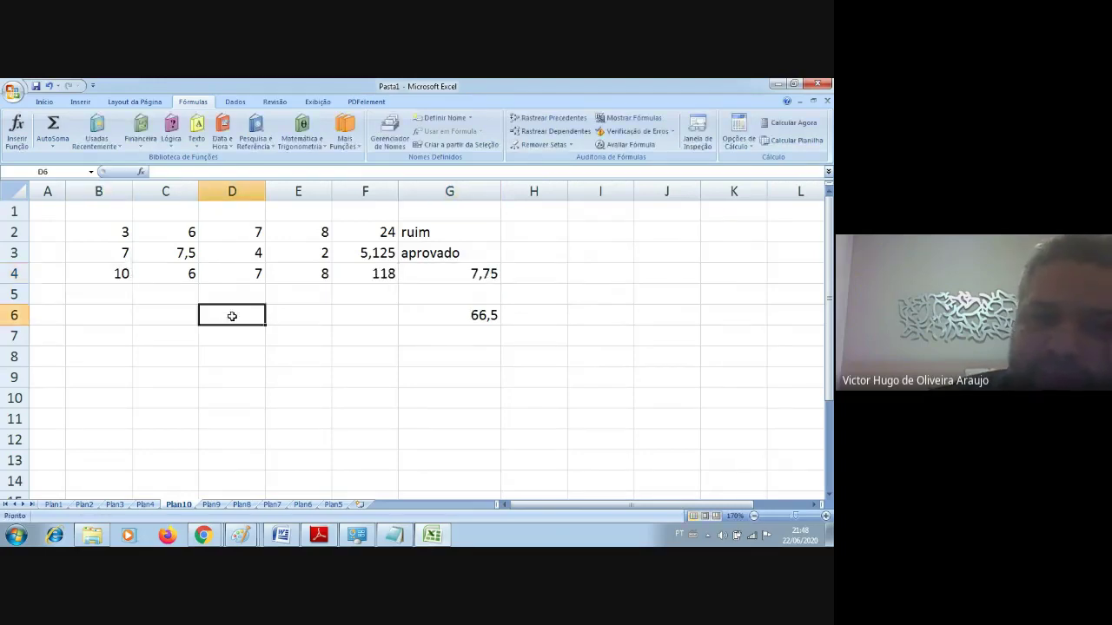
- Compare the SOMARPRODUTO result in F4 with the SE formula and its result in G4
click(386, 275)
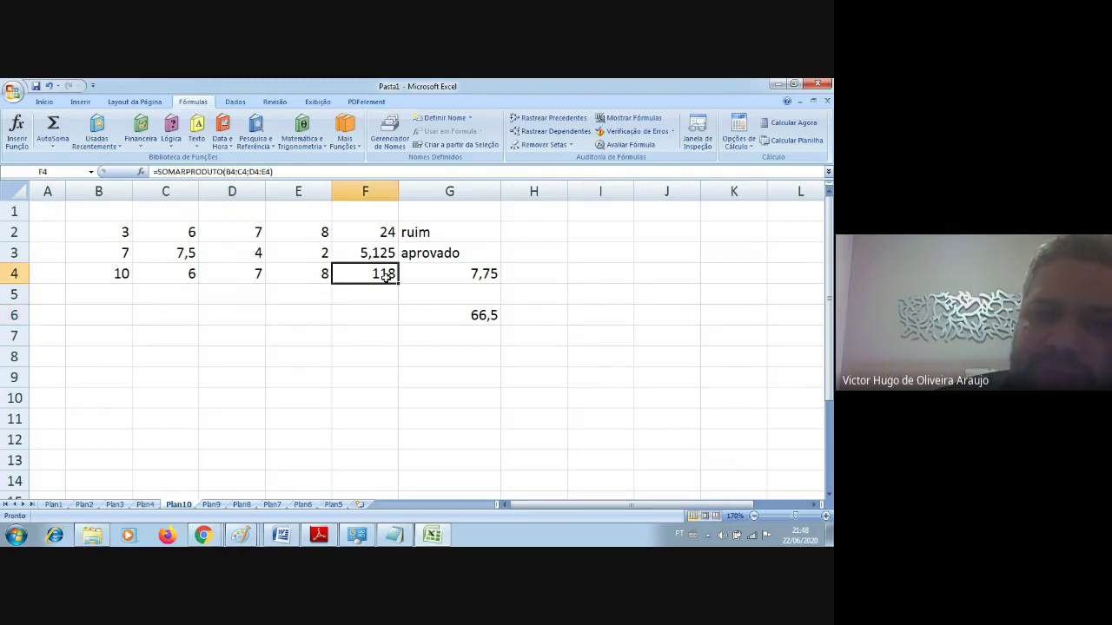
click(437, 274)
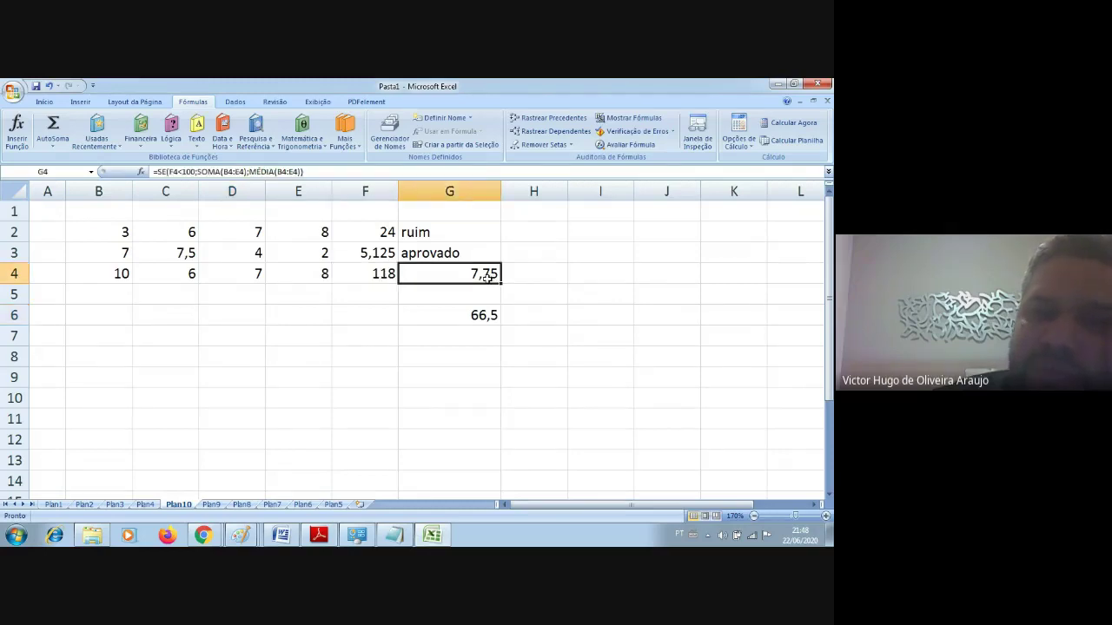
click(376, 273)
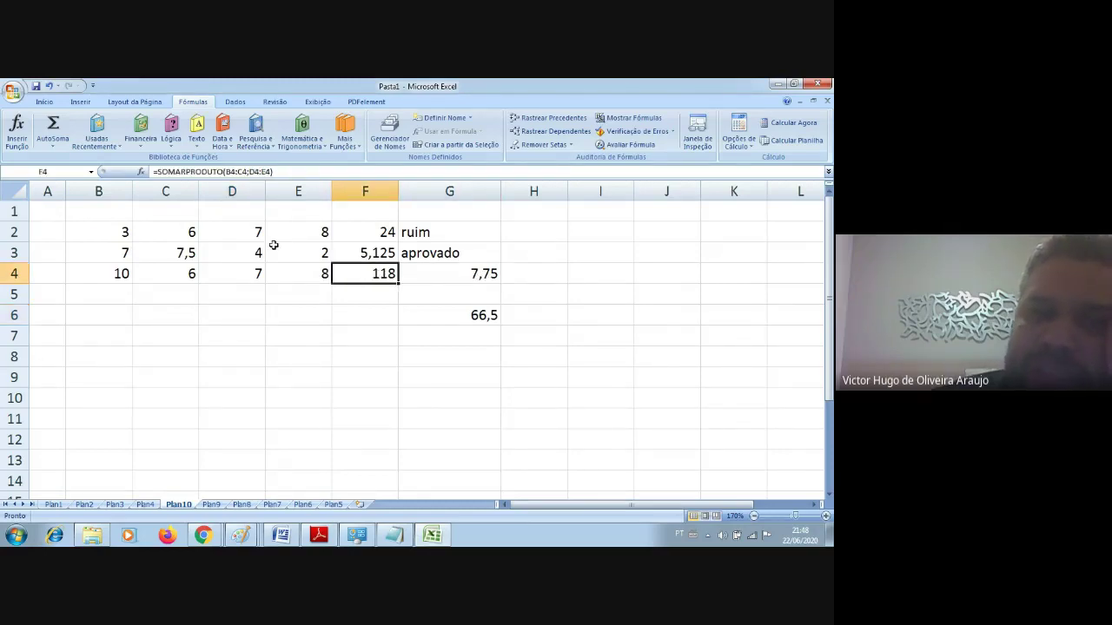
click(428, 276)
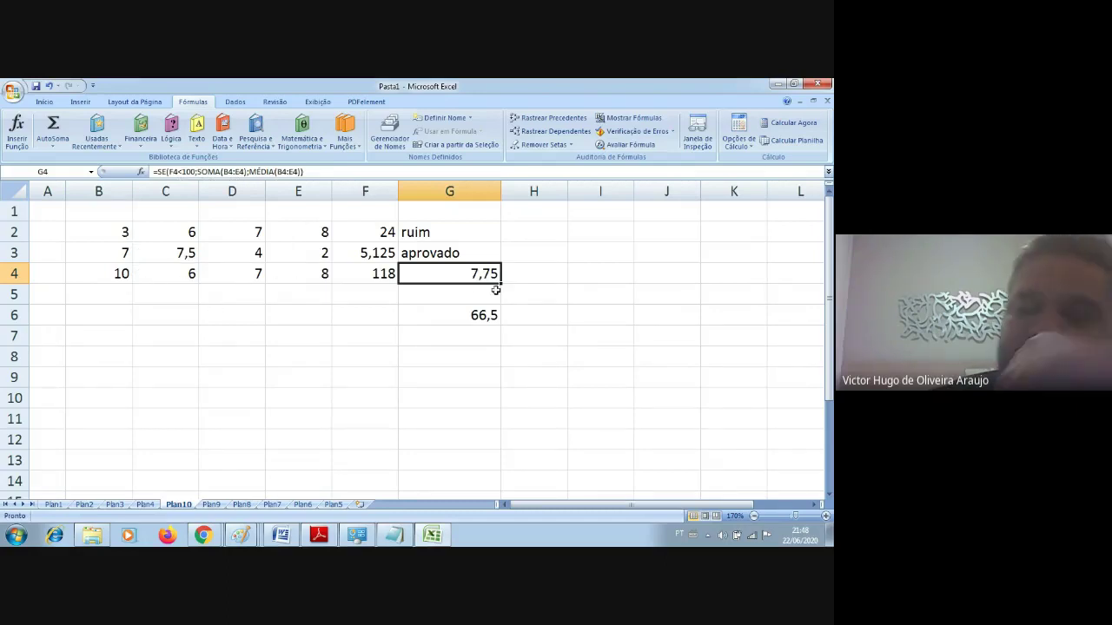
click(447, 350)
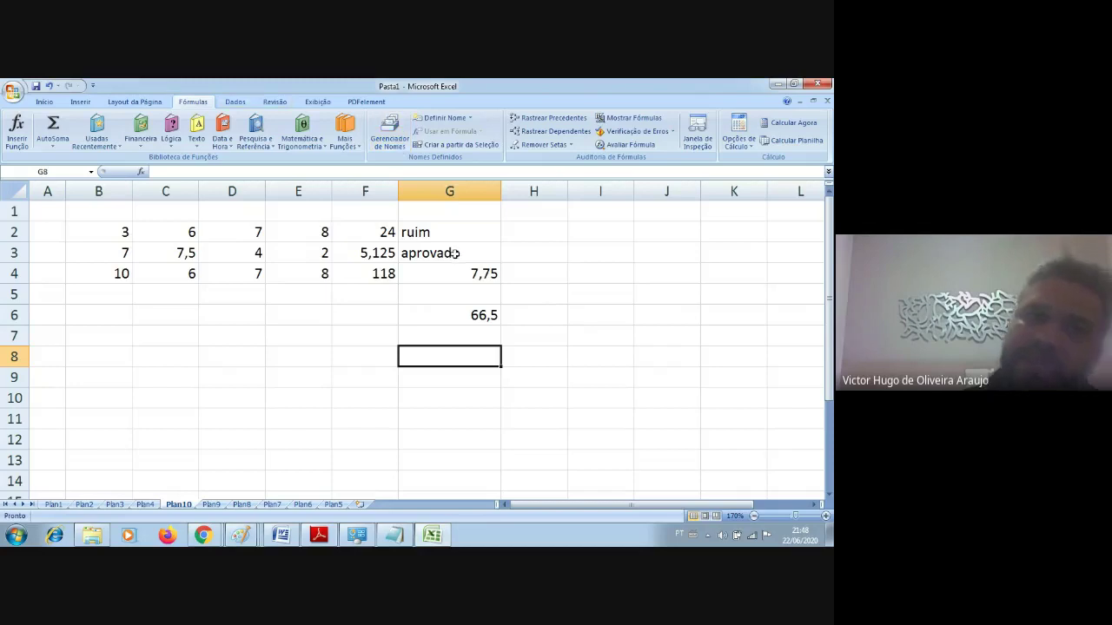
- Enter a MAXIMO formula in D8 that finds the largest value in the range B2:E4
click(224, 360)
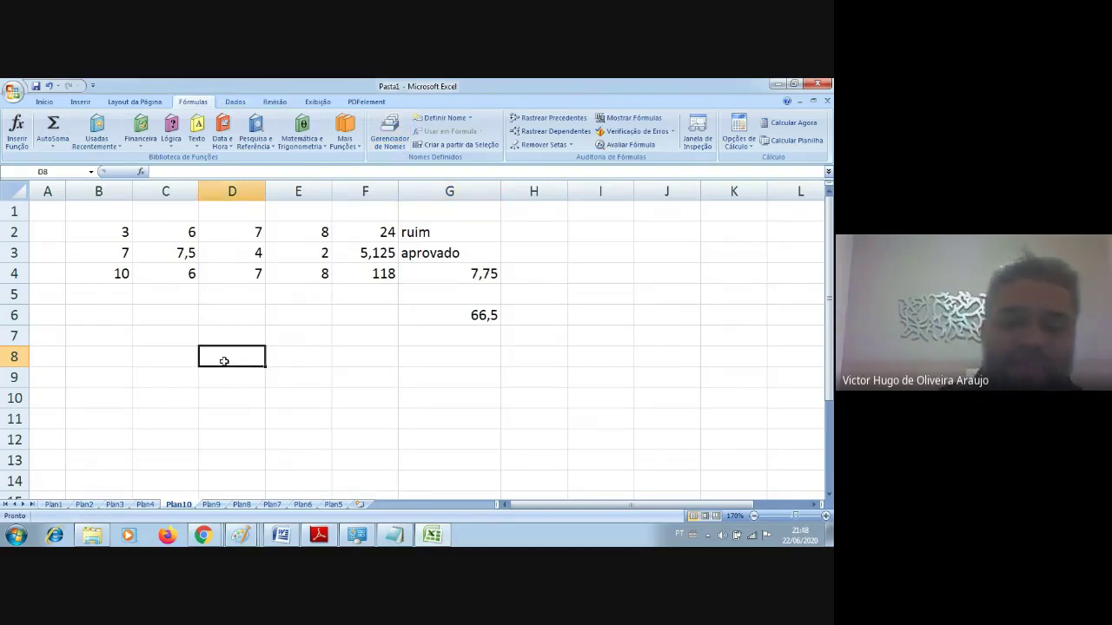
text(=maximo)
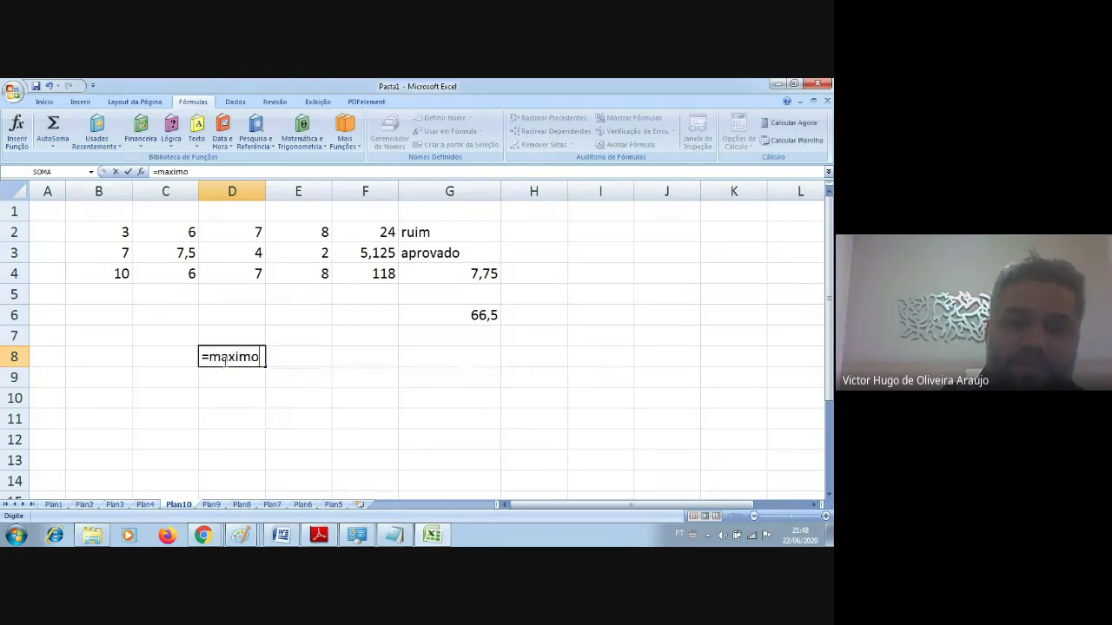
text(9)
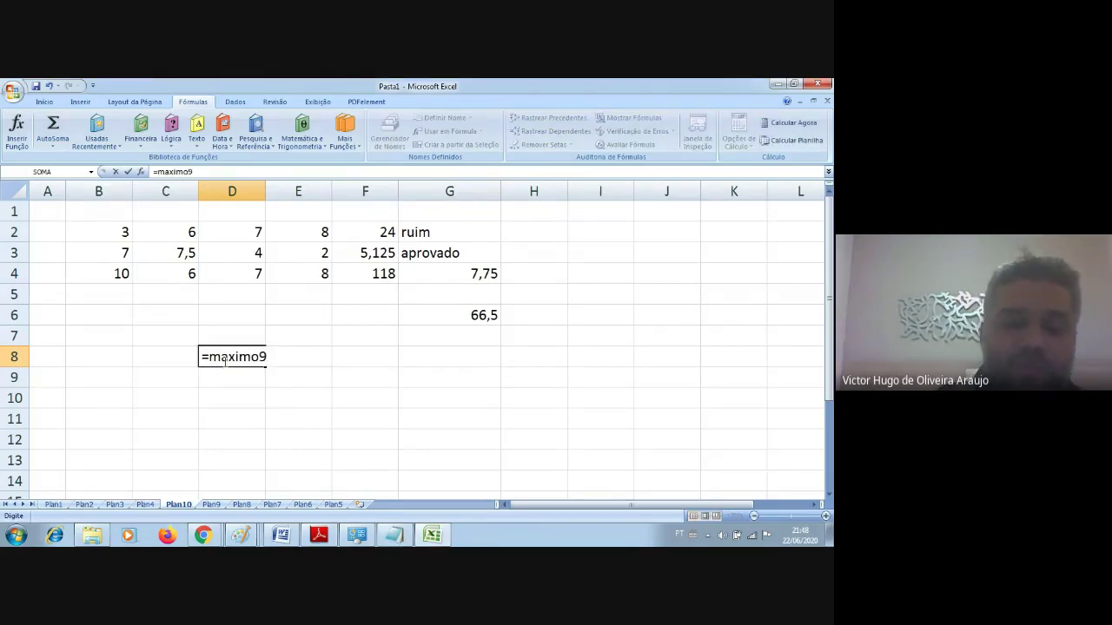
text(b)
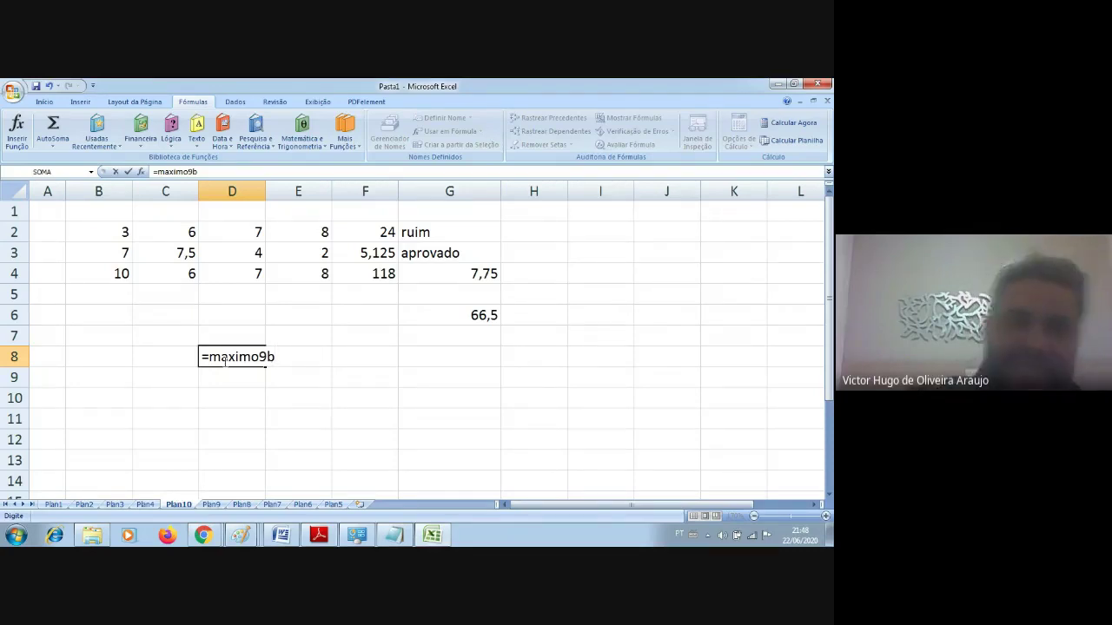
key(BackSpace)
key(BackSpace)
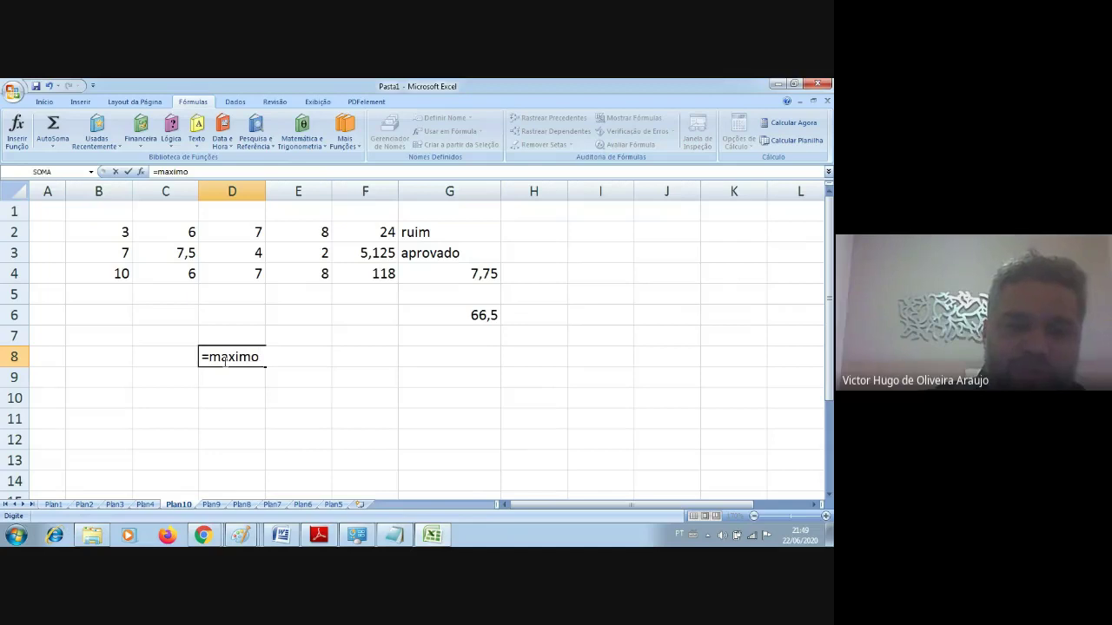
text(()
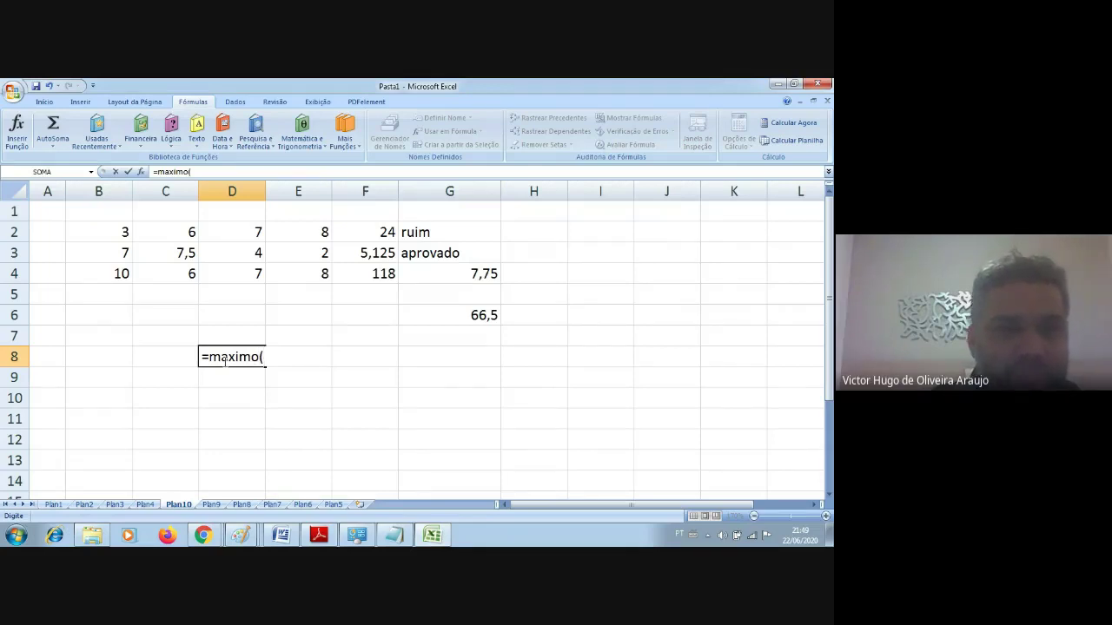
text(b2:)
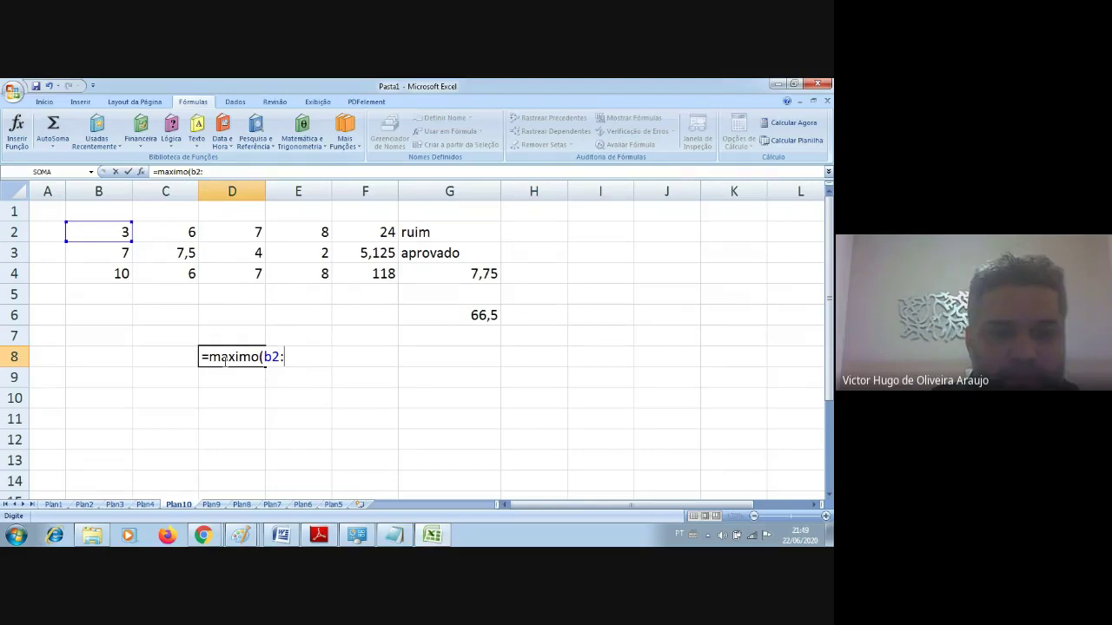
text(e4))
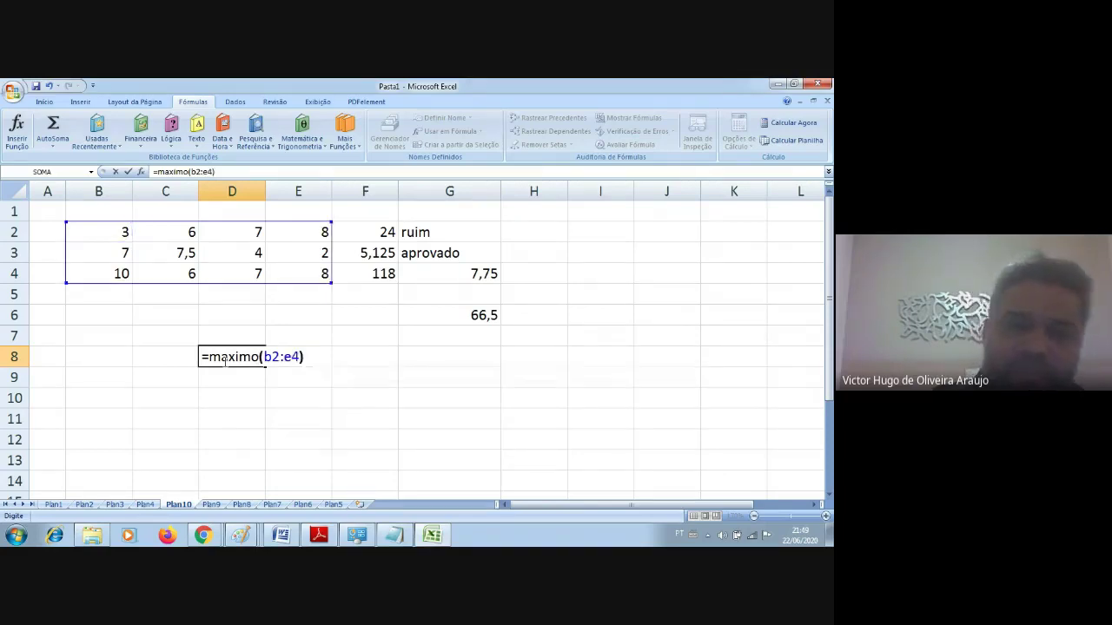
key(Return)
- Enter a MINIMO formula in D9 that finds the smallest value in the range B2:E4
text(=)
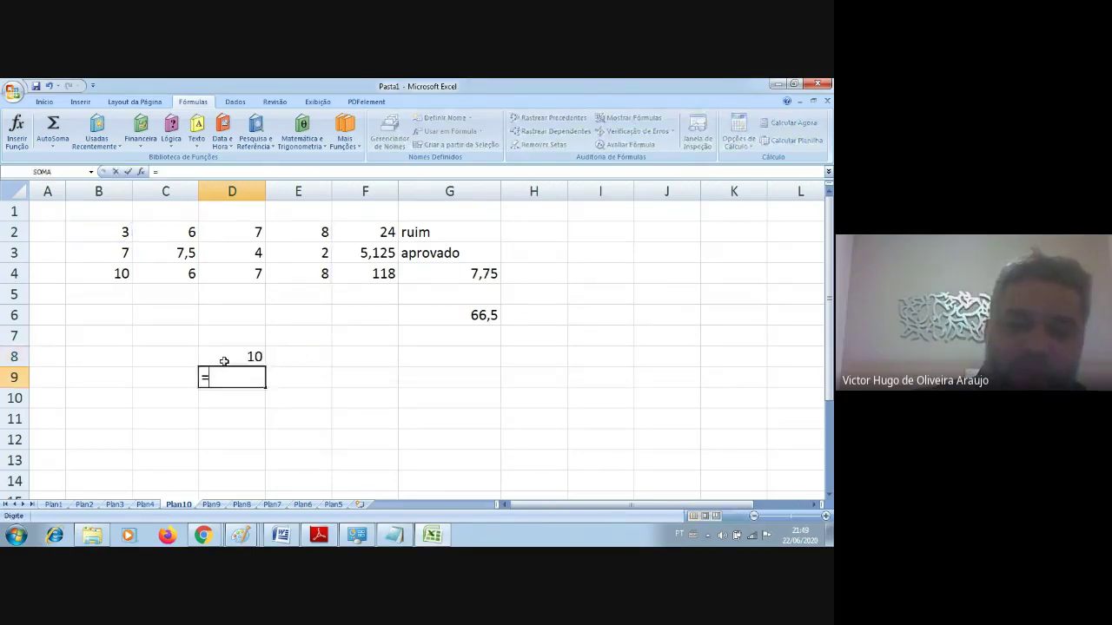
text(minimo()
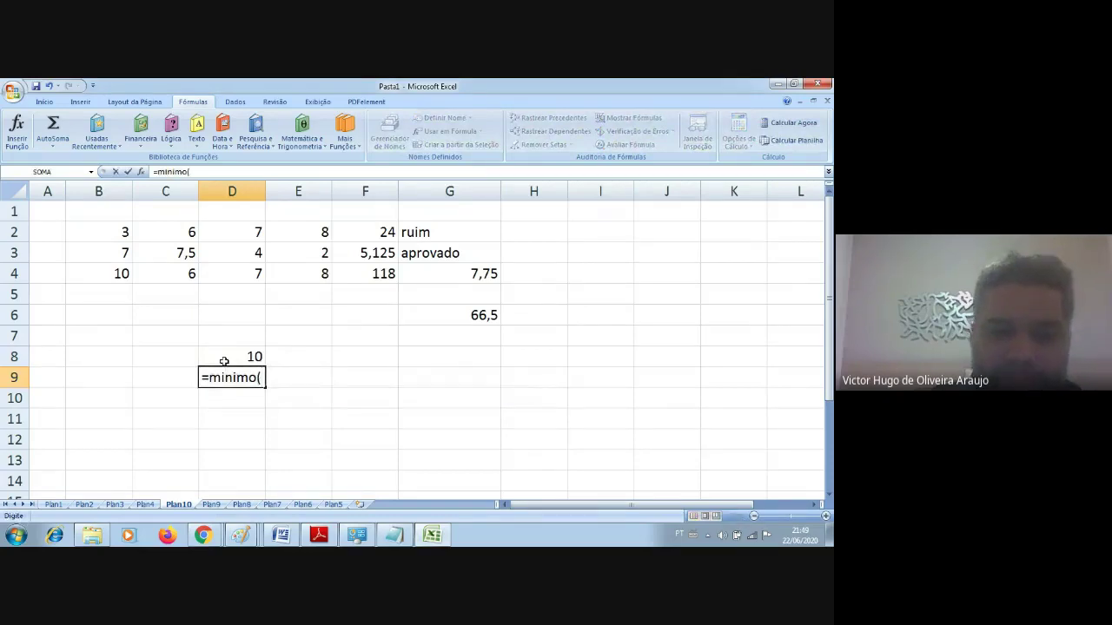
text(b2)
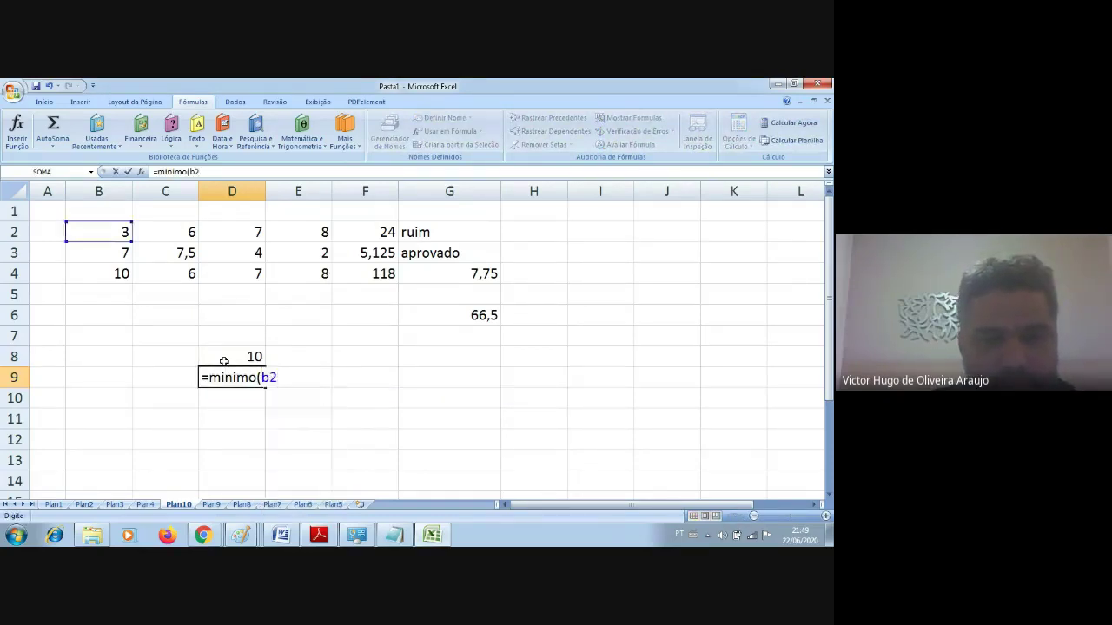
text(?)
key(BackSpace)
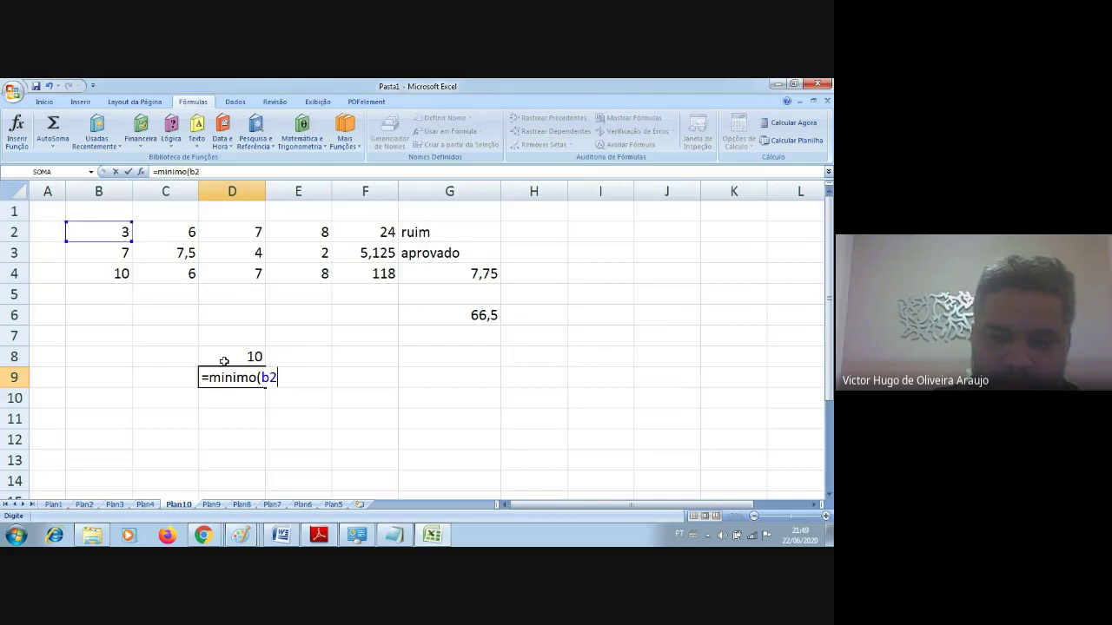
text(:e1)
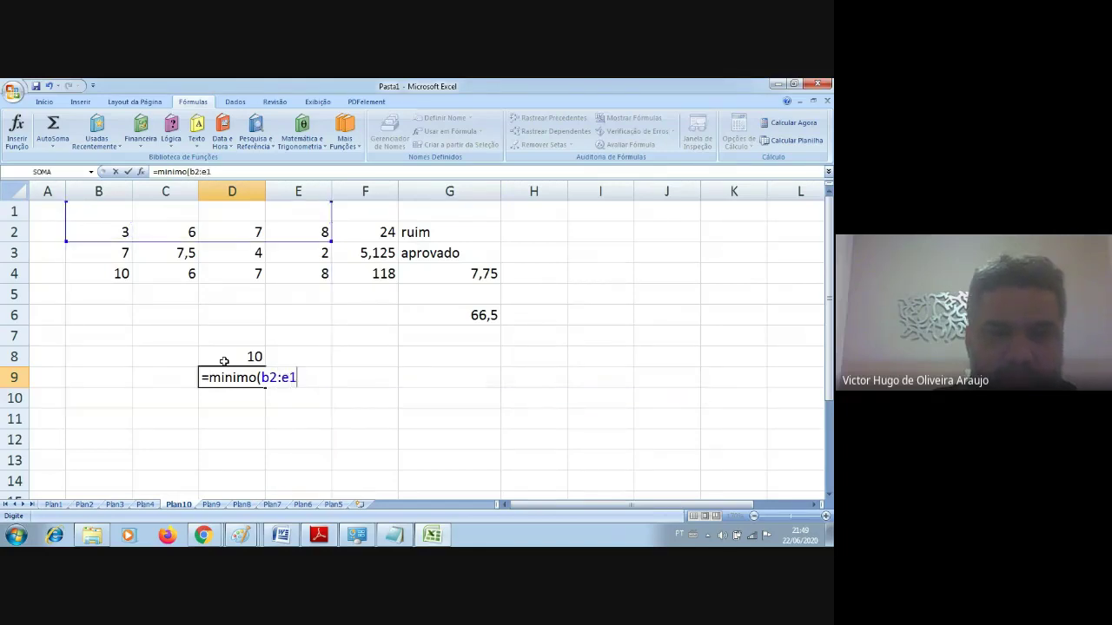
key(BackSpace)
text(4)
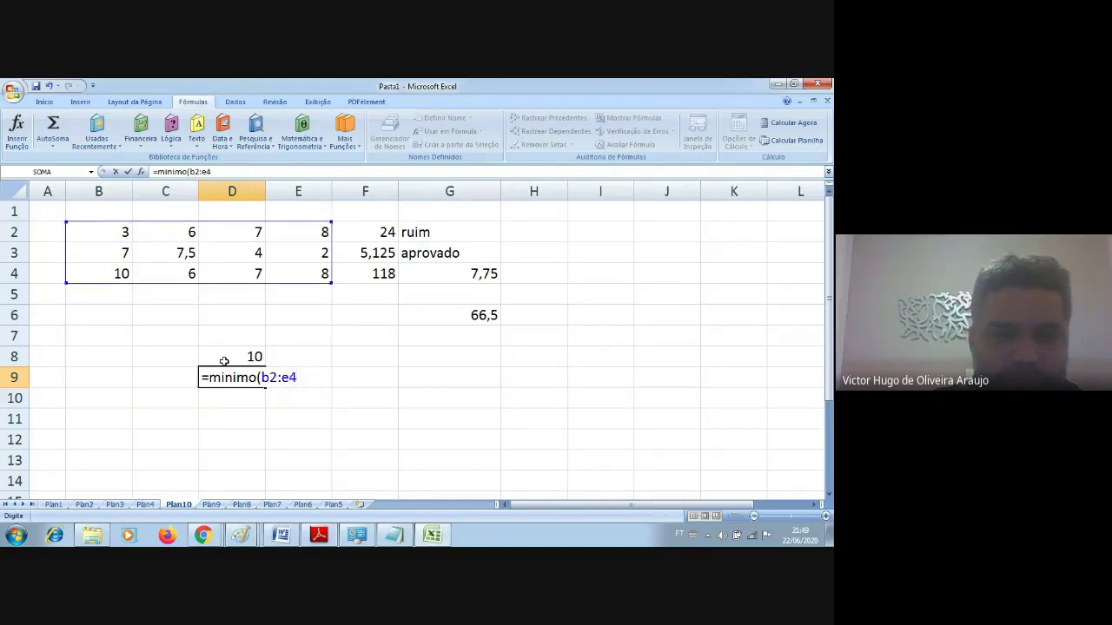
text())
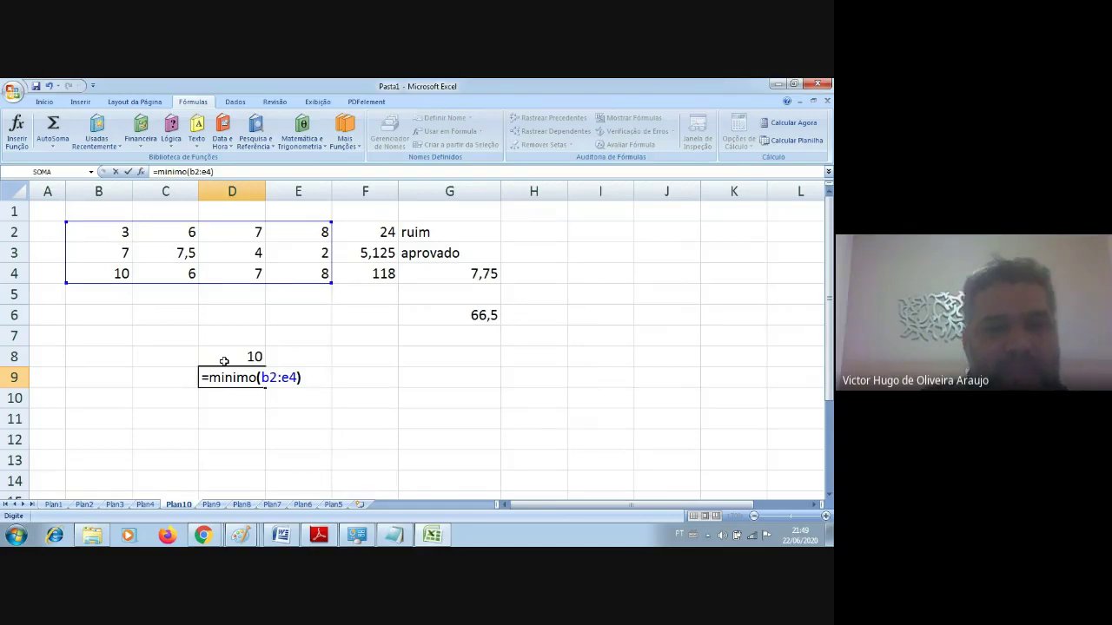
key(Return)
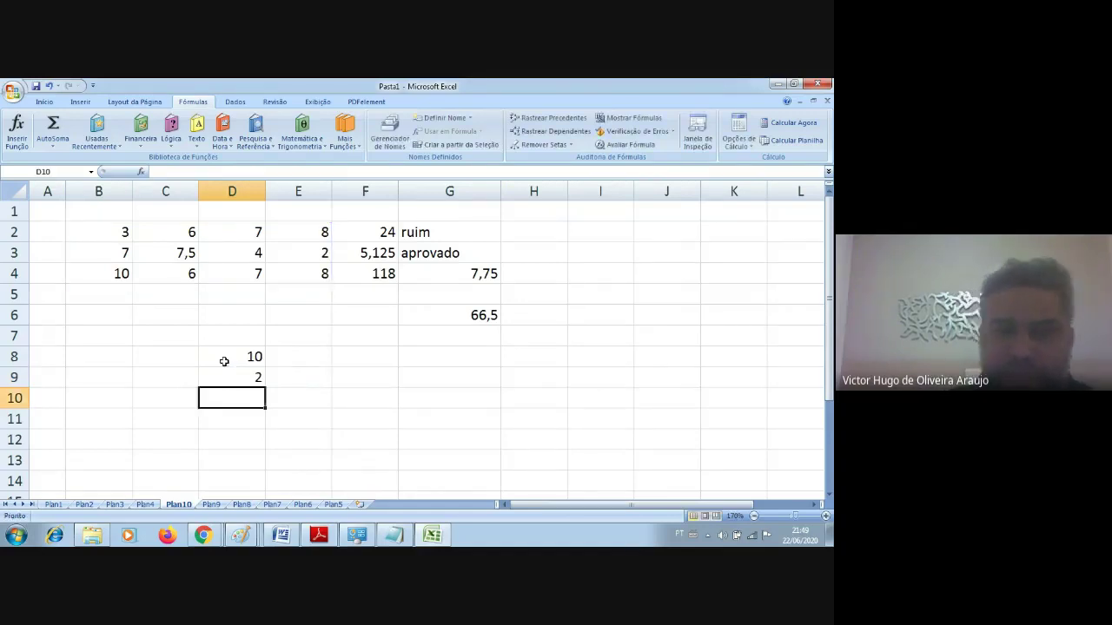
- Enter a MAIOR formula in D10 for the third-largest value in B2:E4, and check it against cells E2, E4 and B4
text(=)
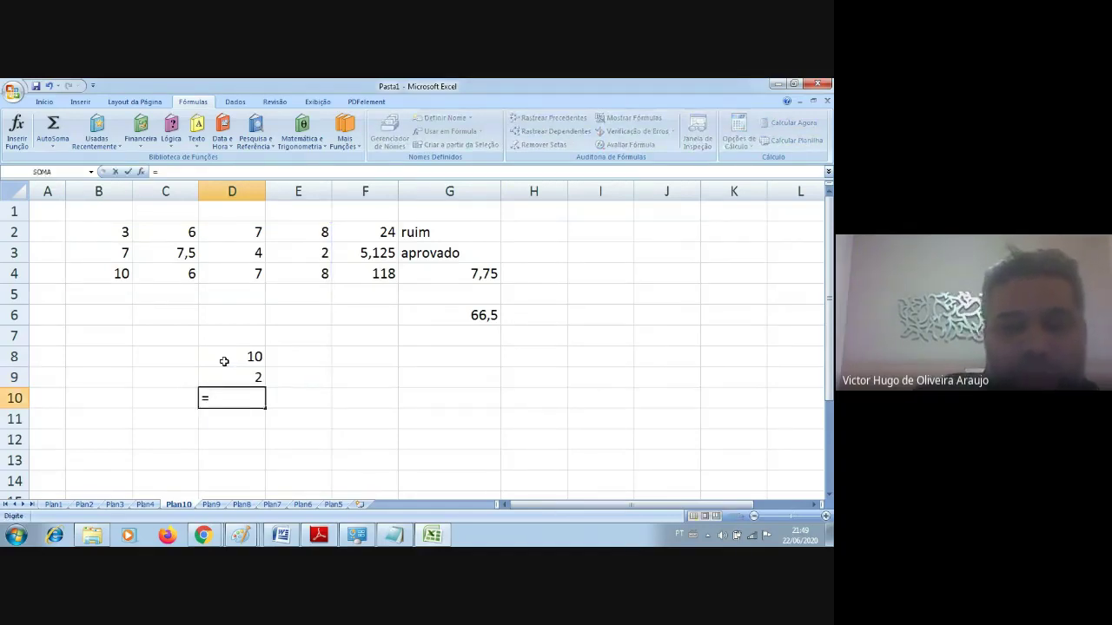
text(maior()
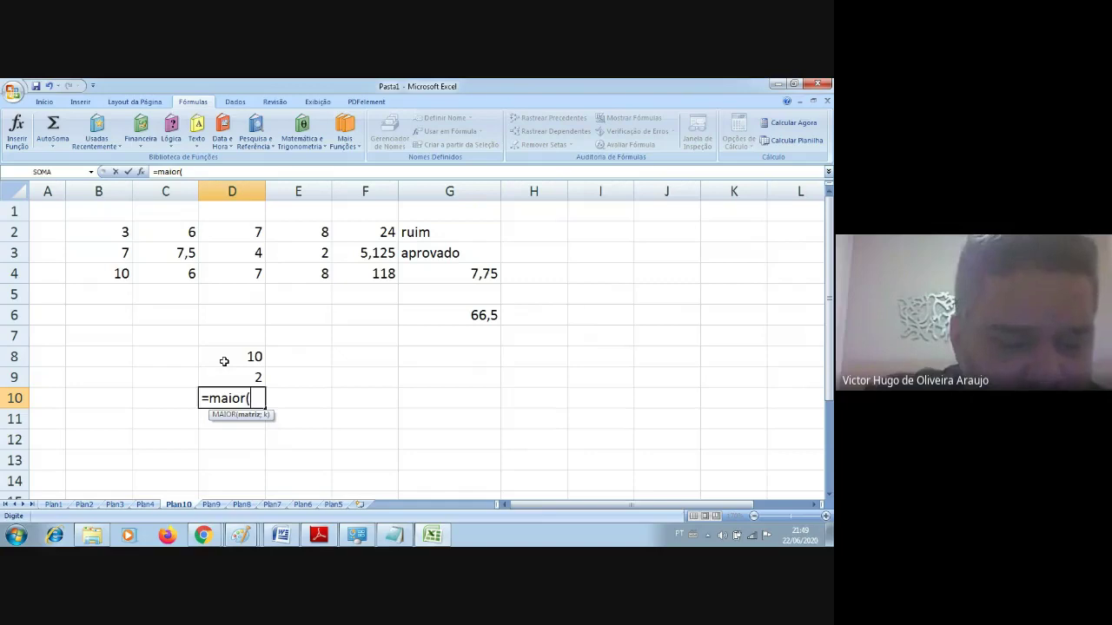
text(b2:)
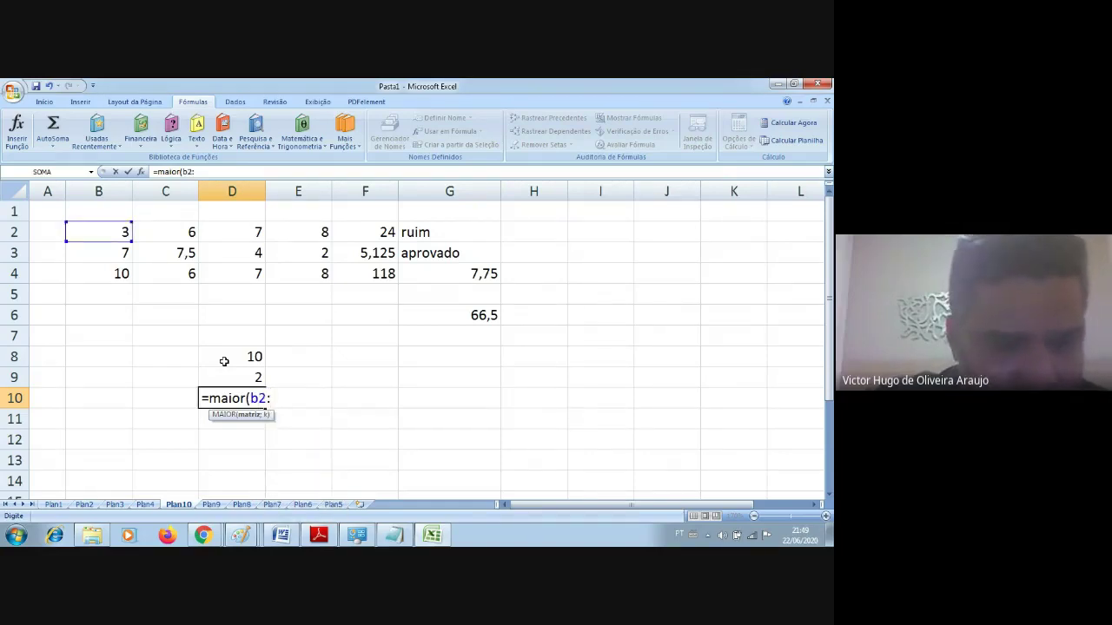
text(e4;)
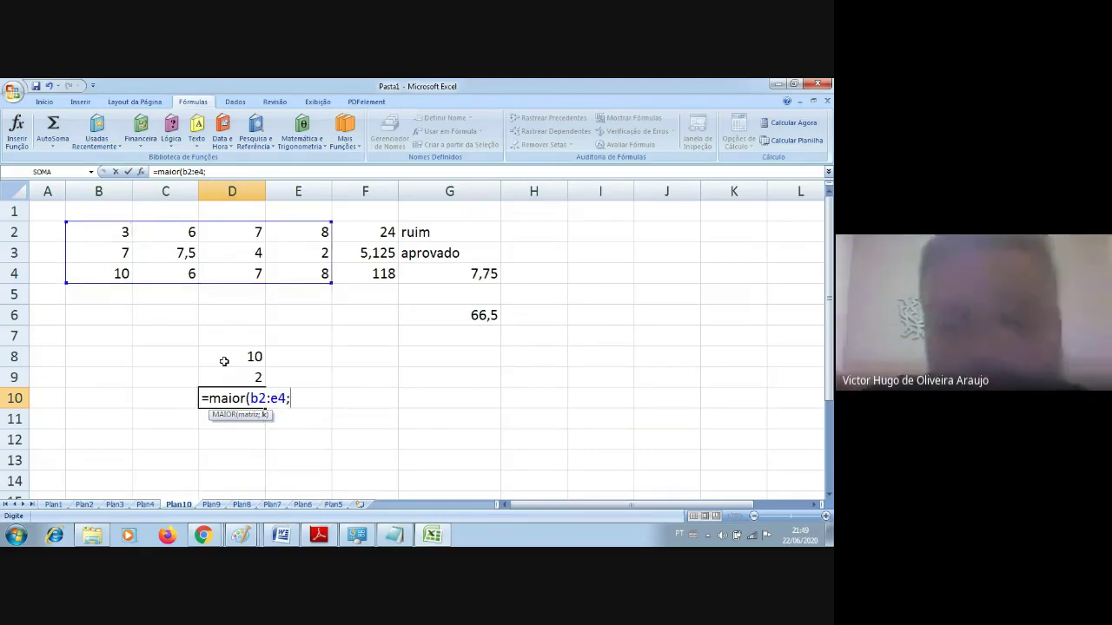
text(3))
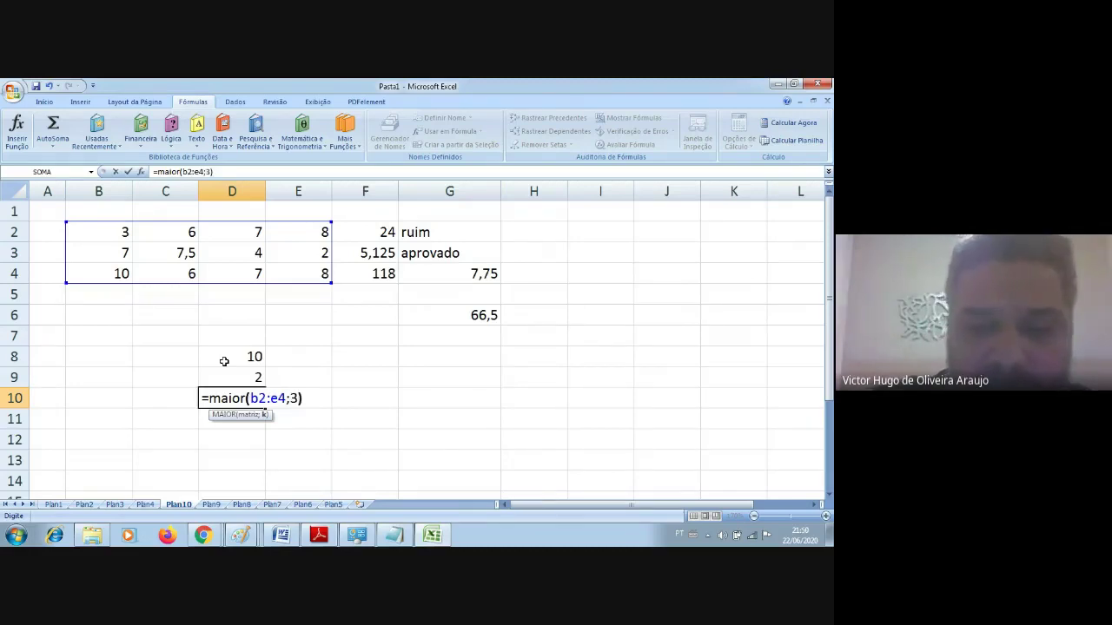
key(Return)
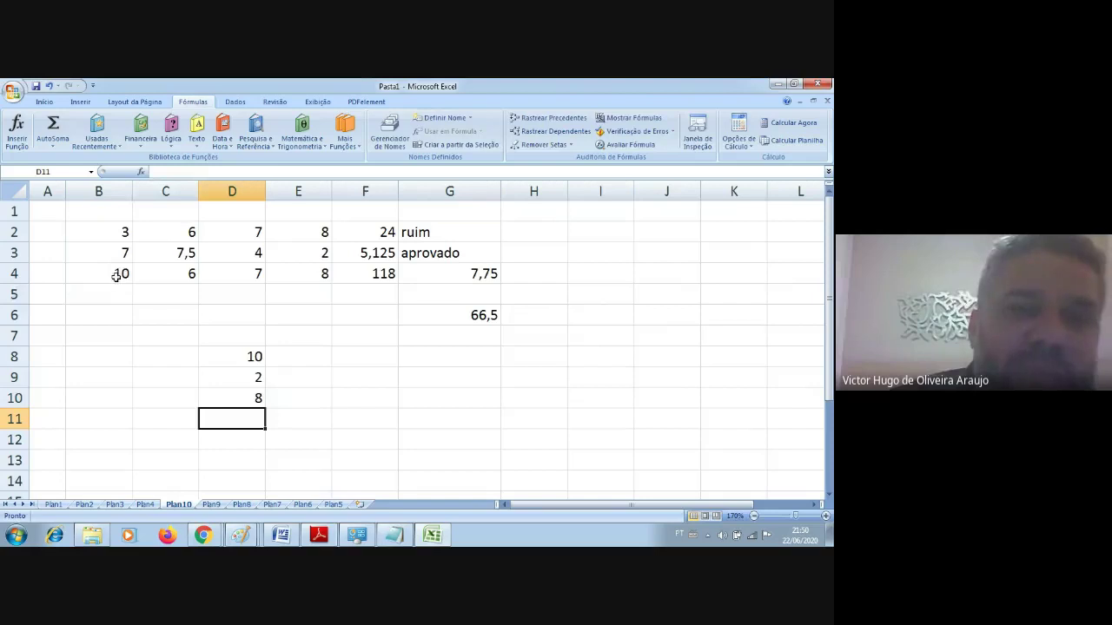
click(311, 230)
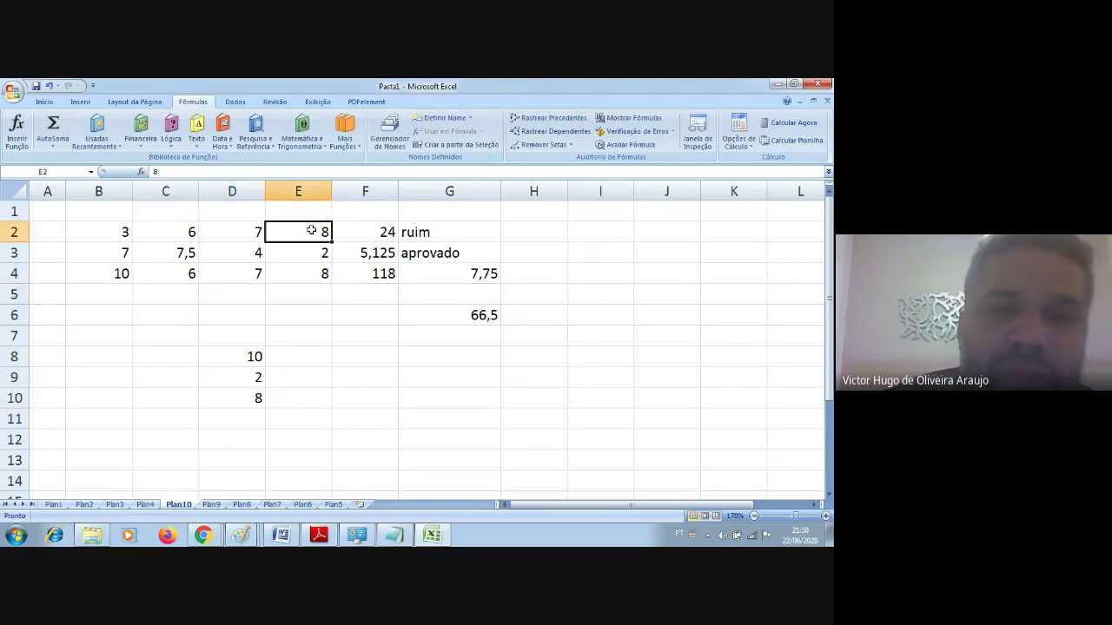
click(316, 274)
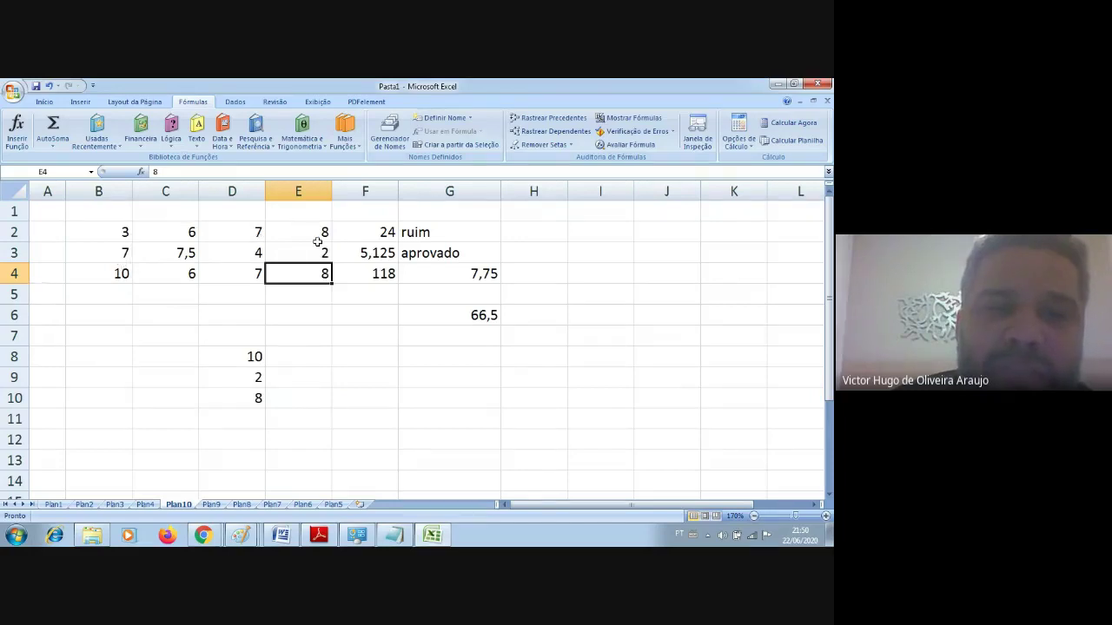
click(122, 274)
click(304, 276)
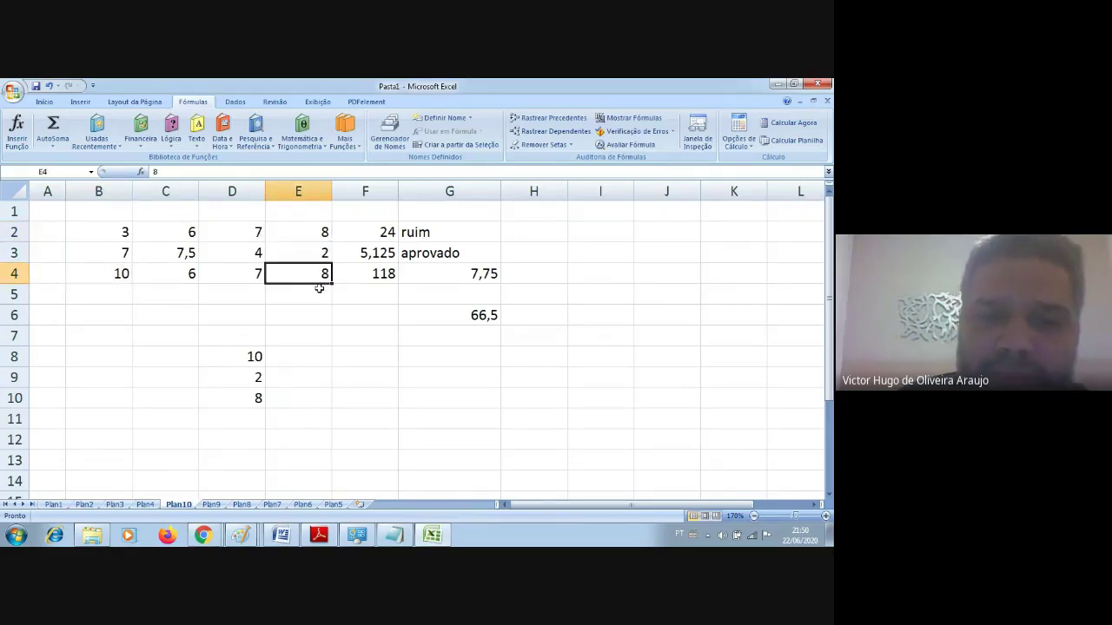
- Enter a MENOR formula in D11 that returns the fifth-smallest value in the range B2:E4
click(254, 418)
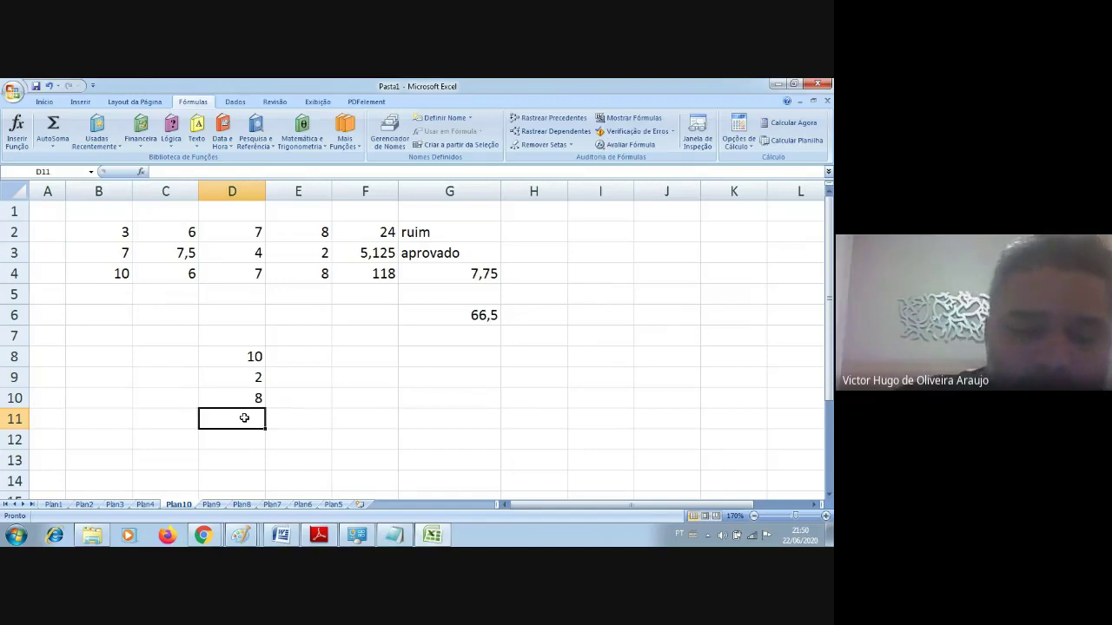
text(=menor()
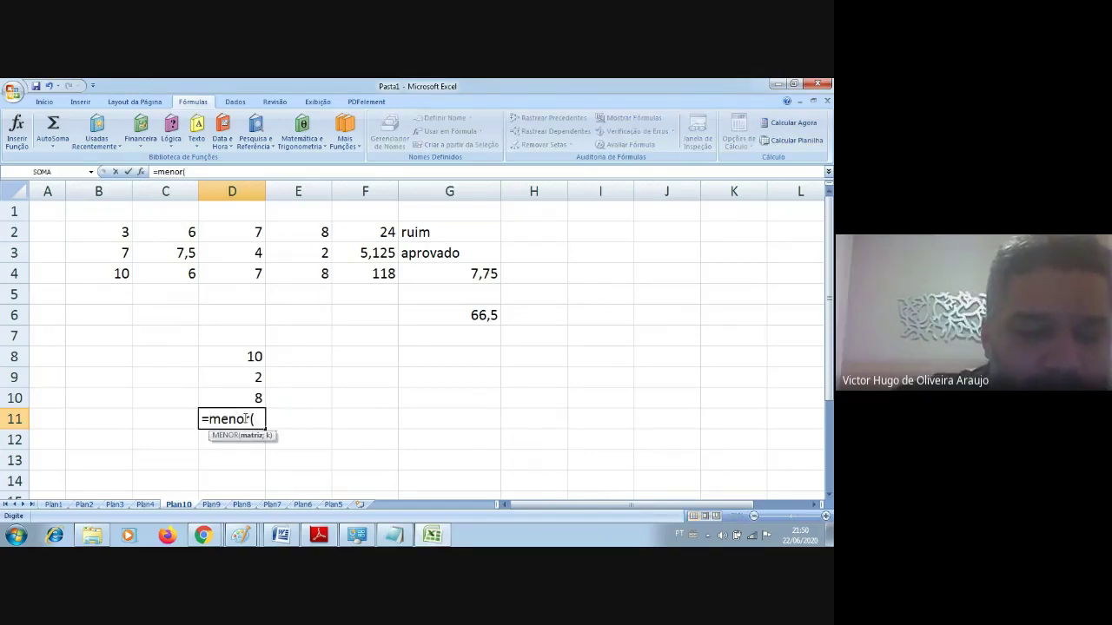
text(b2:)
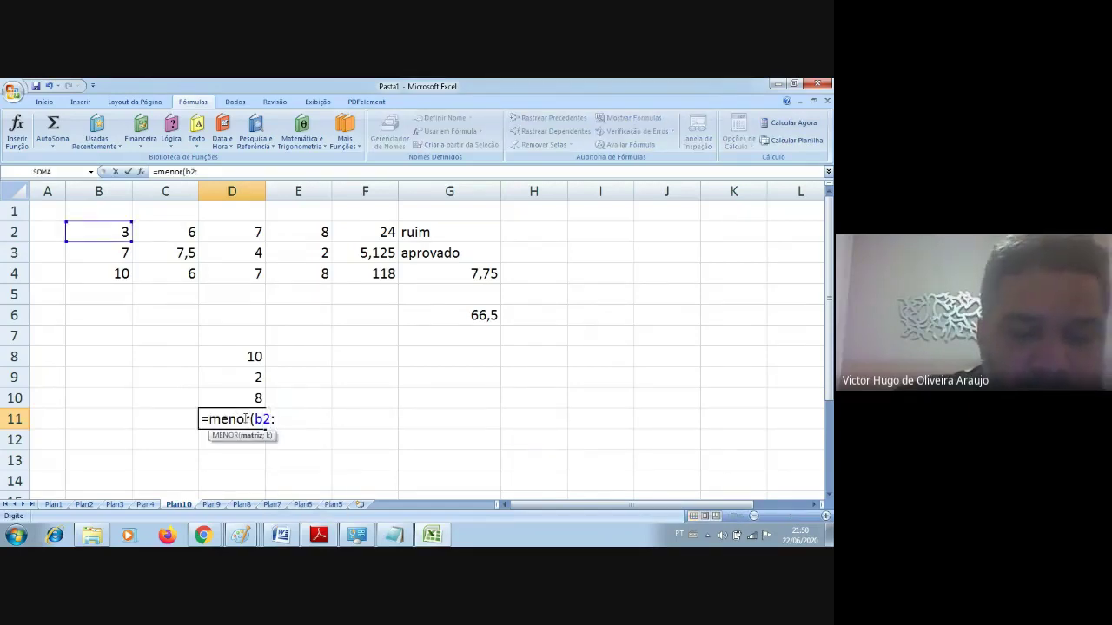
text(e4;)
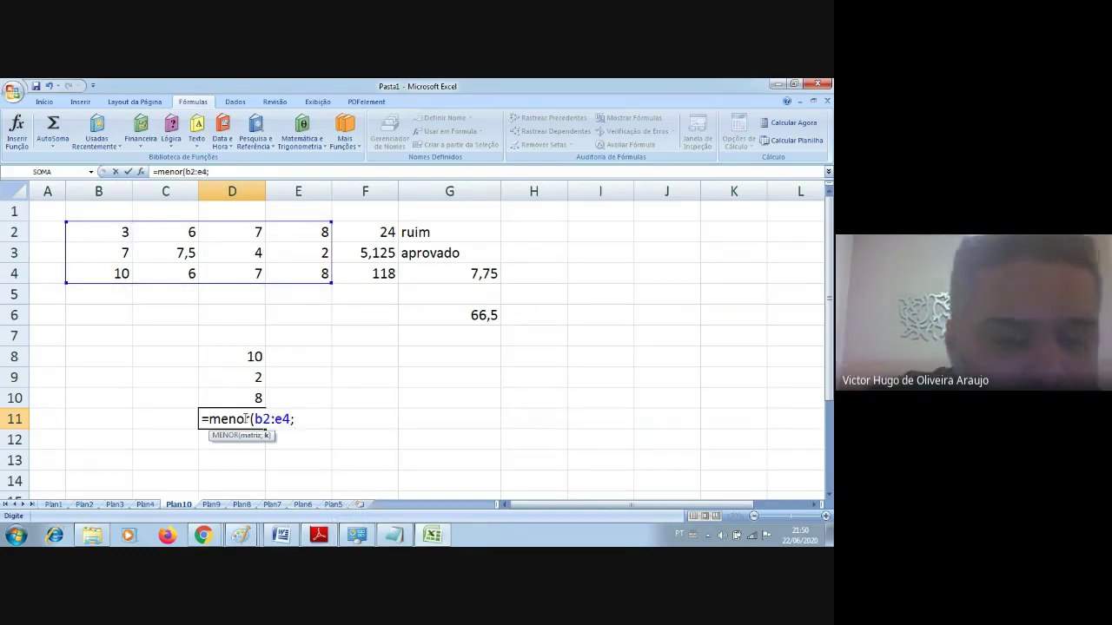
text(5))
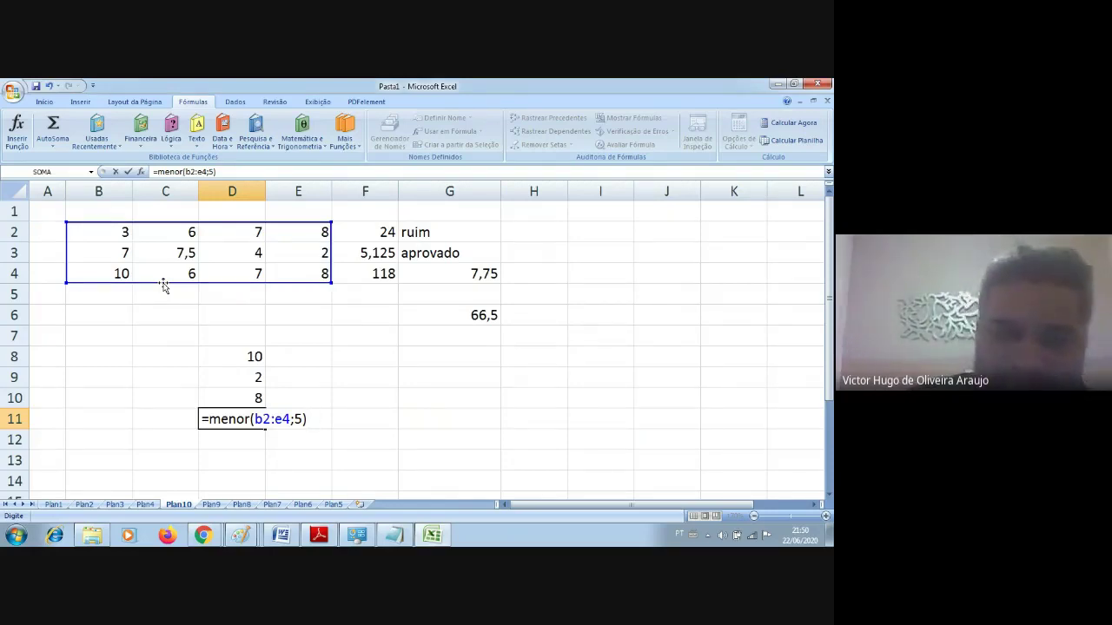
key(Return)
- Review the MÁXIMO, MÍNIMO, MAIOR and MENOR formulas in cells D8 through D11 one after another
click(238, 355)
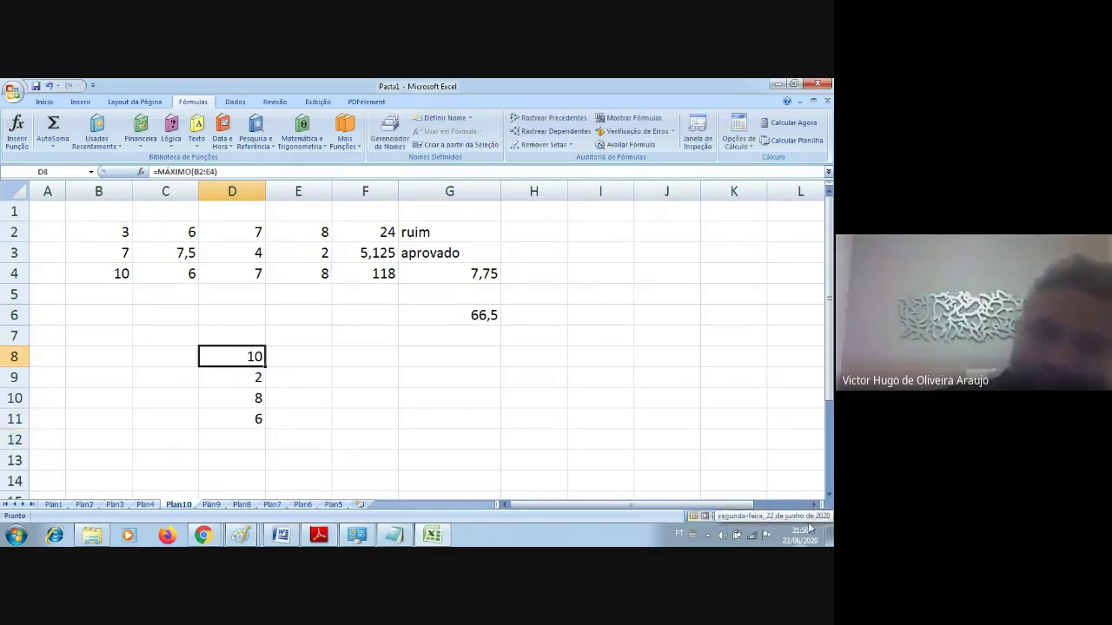
key(Down)
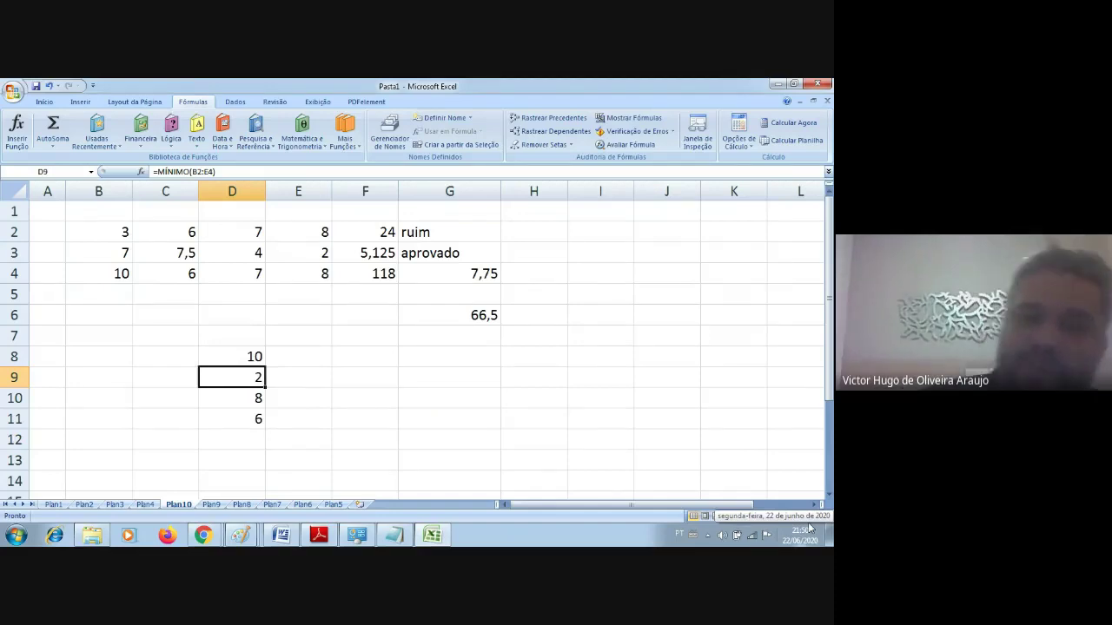
key(Down)
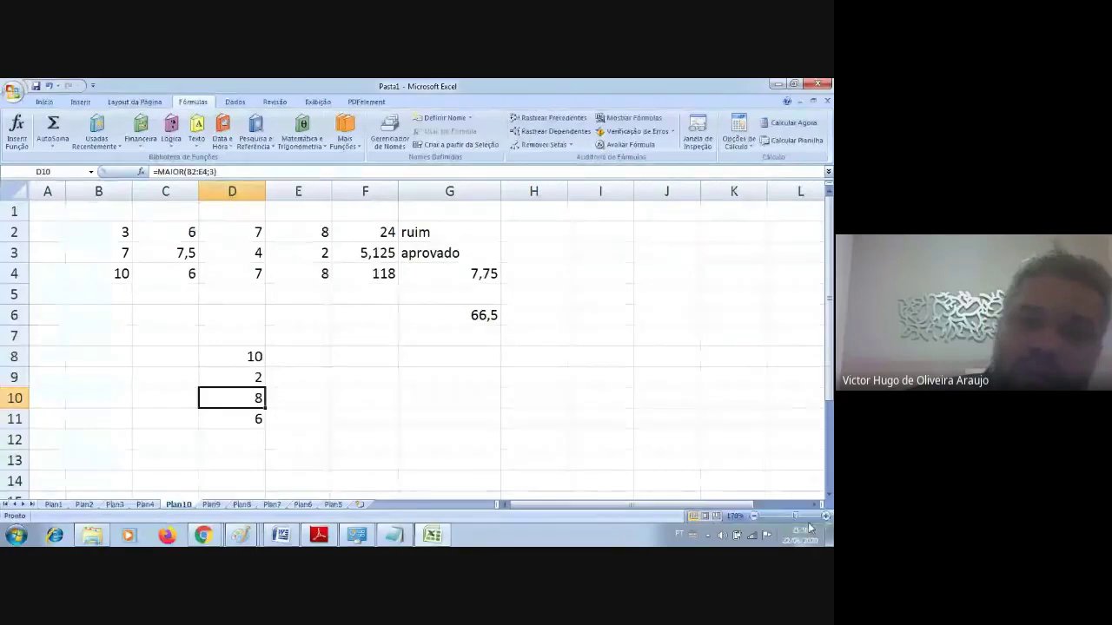
key(Down)
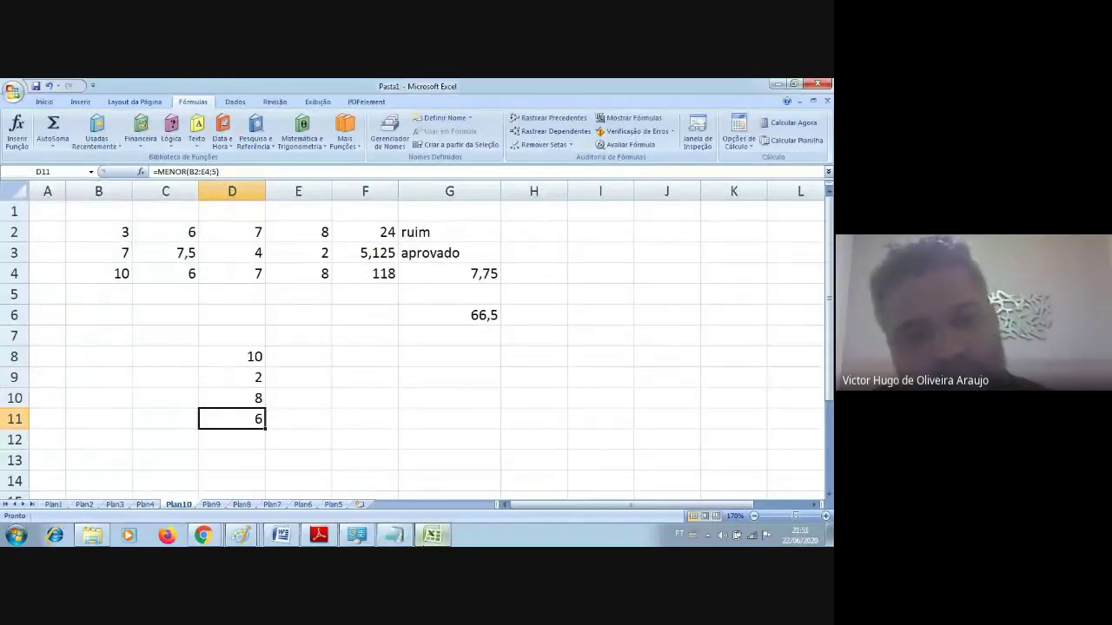
- Switch to the Word document aula 2 and read question 02, marking the stock rule and its condition "menor ou igual a 5"
mouse_move(417, 538)
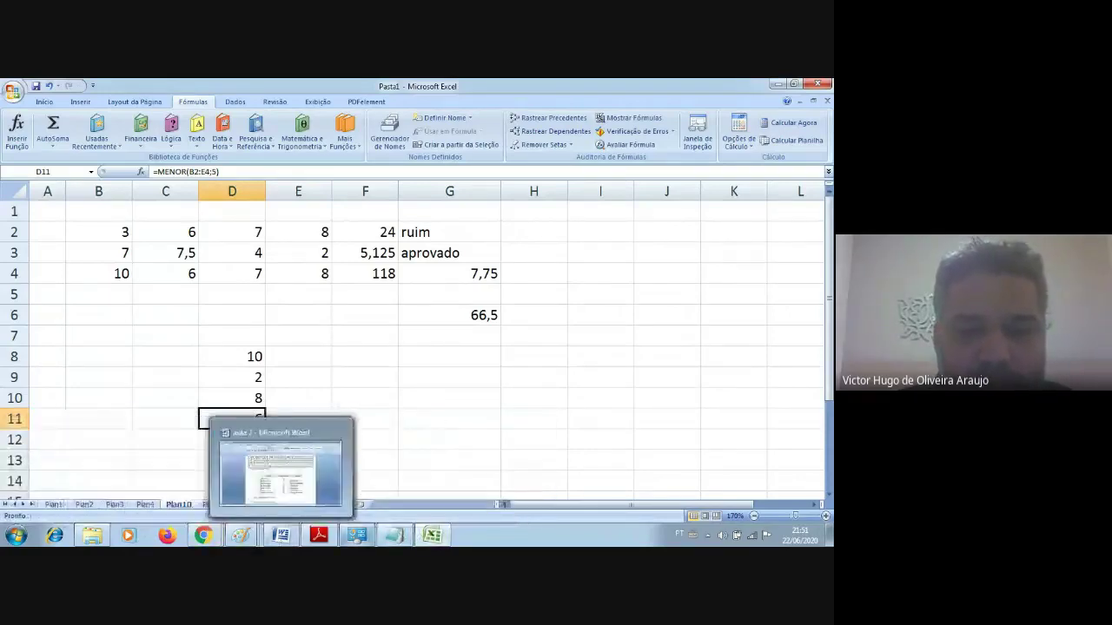
click(292, 539)
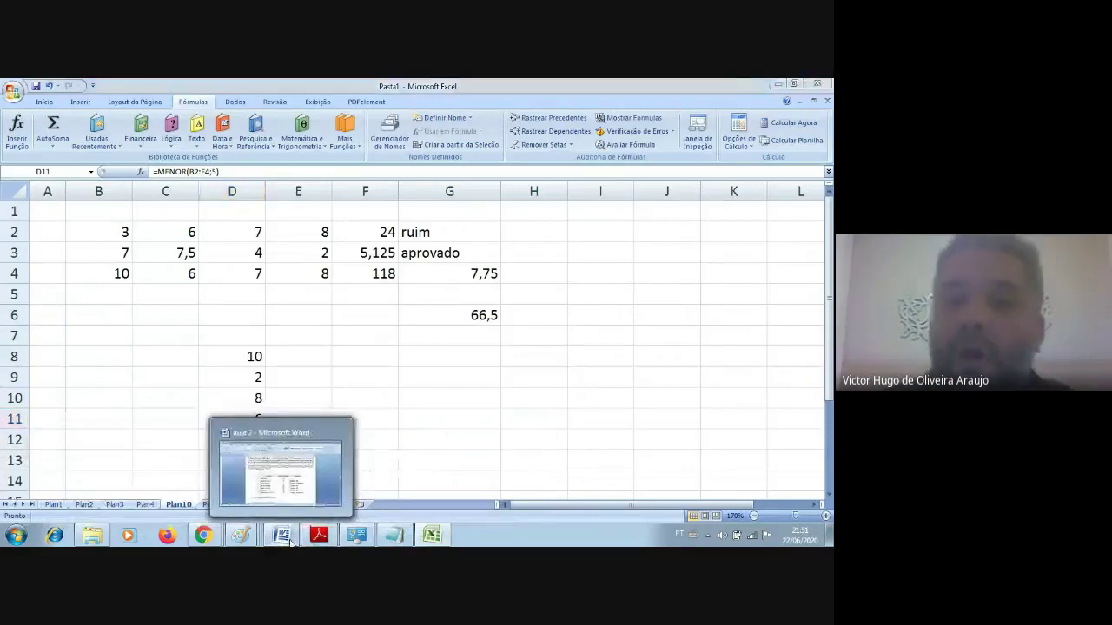
click(292, 539)
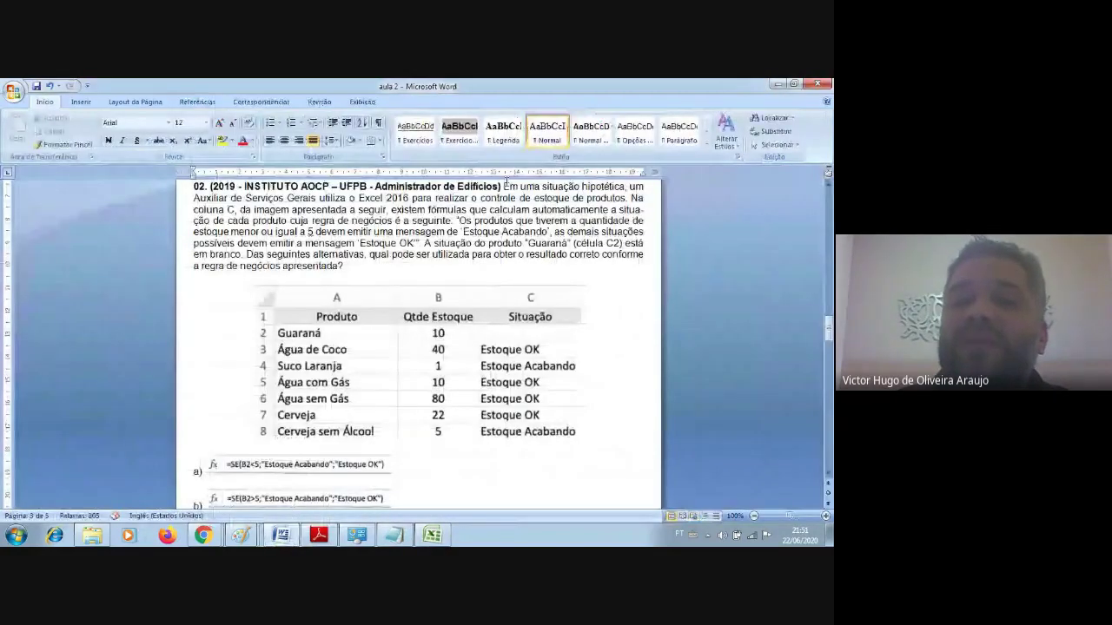
drag(504, 186, 590, 194)
click(591, 197)
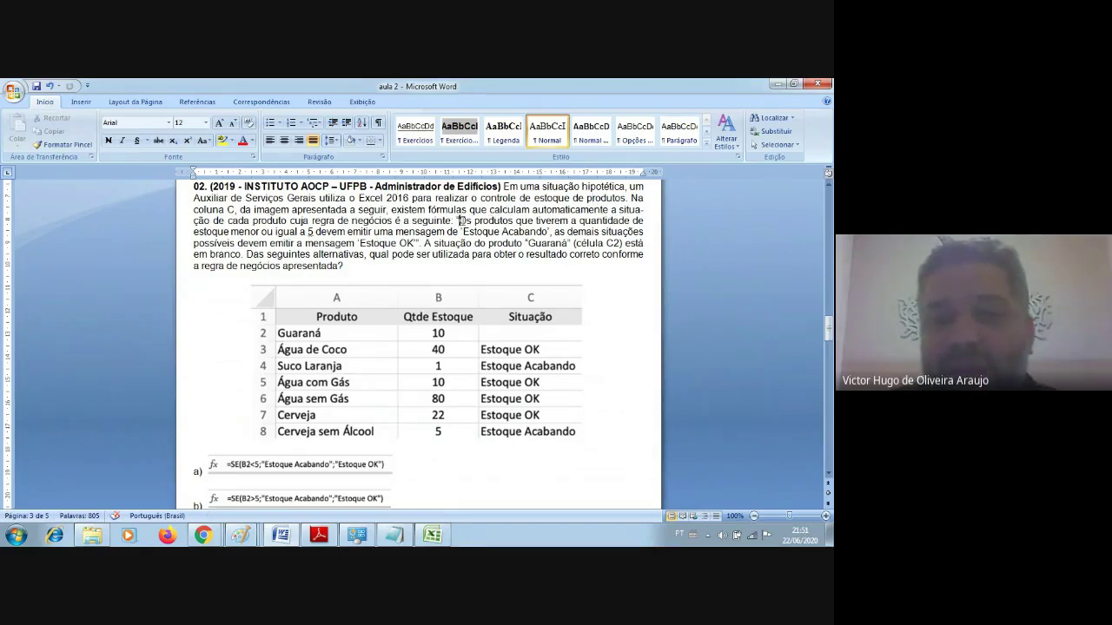
mouse_move(459, 220)
mouse_down()
mouse_move(601, 218)
mouse_move(217, 232)
mouse_move(311, 221)
mouse_move(456, 233)
mouse_up()
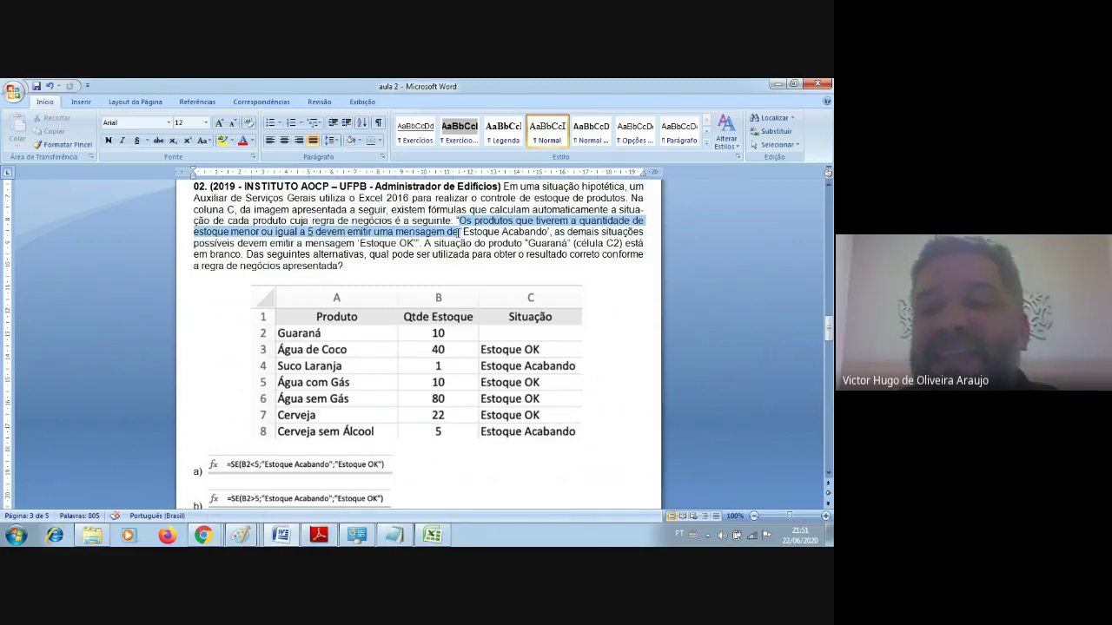
click(479, 242)
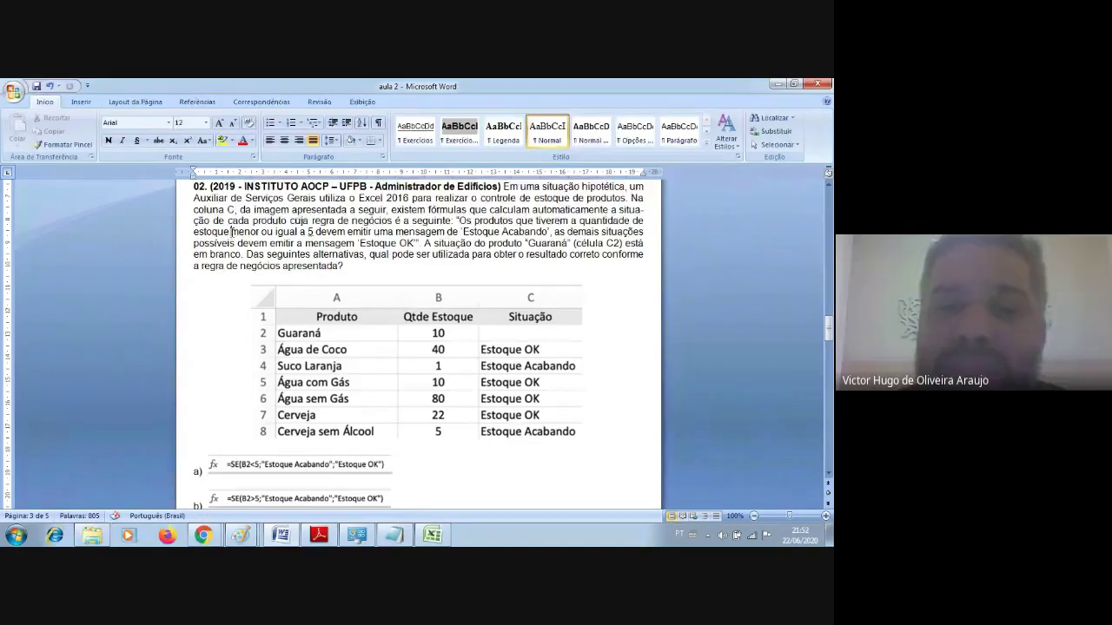
drag(231, 232, 314, 232)
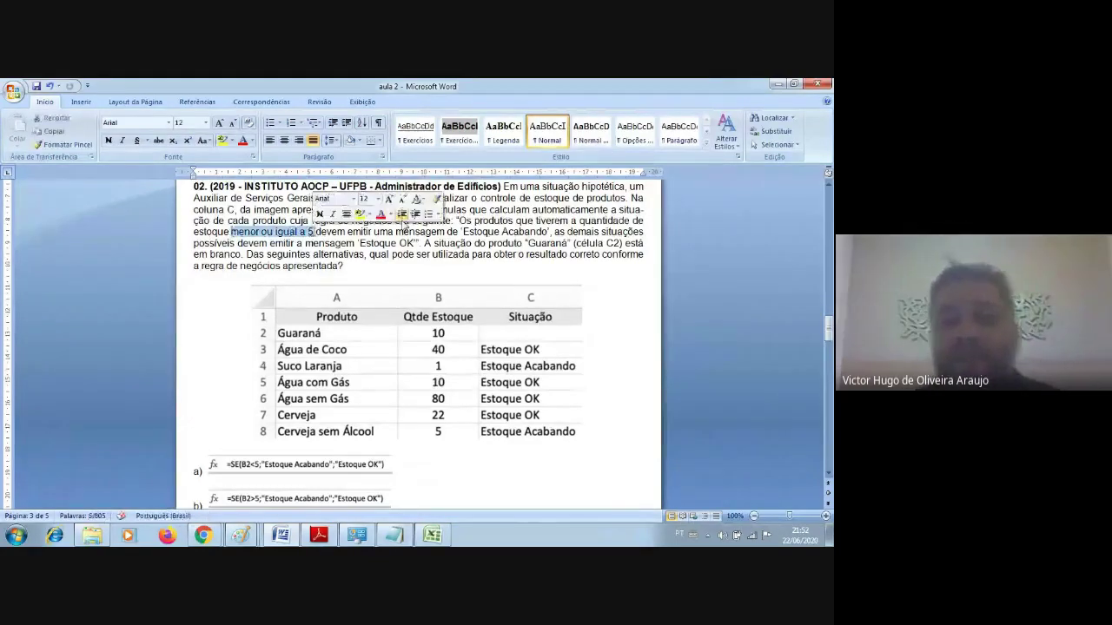